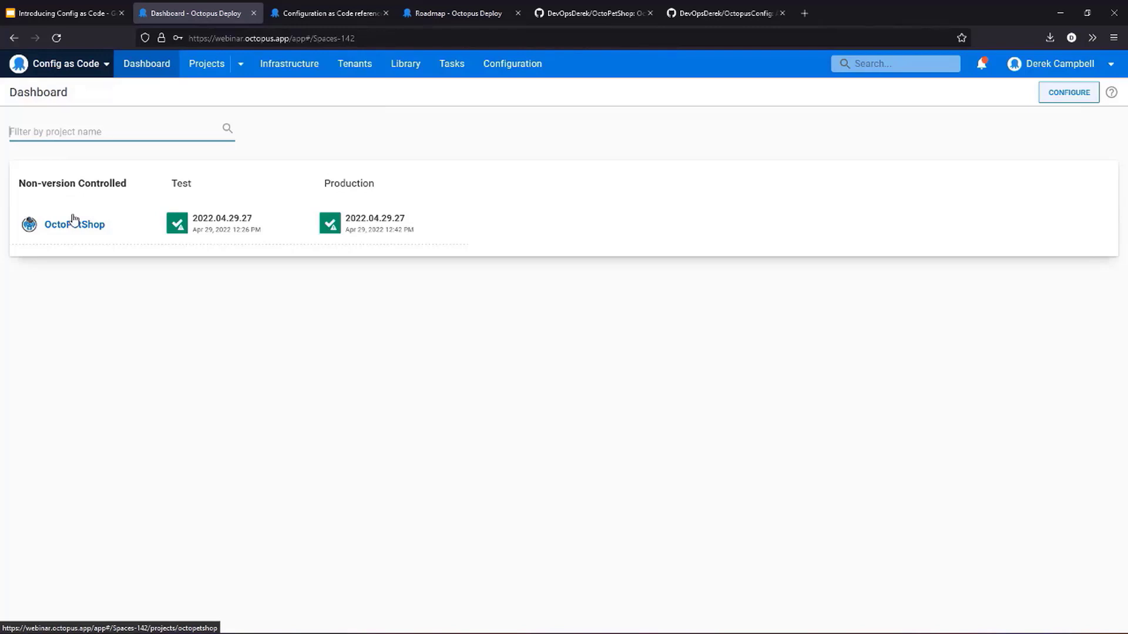
- Look over the OctoPetShop overview, the dashboard, and the import and export options for projects
click(73, 221)
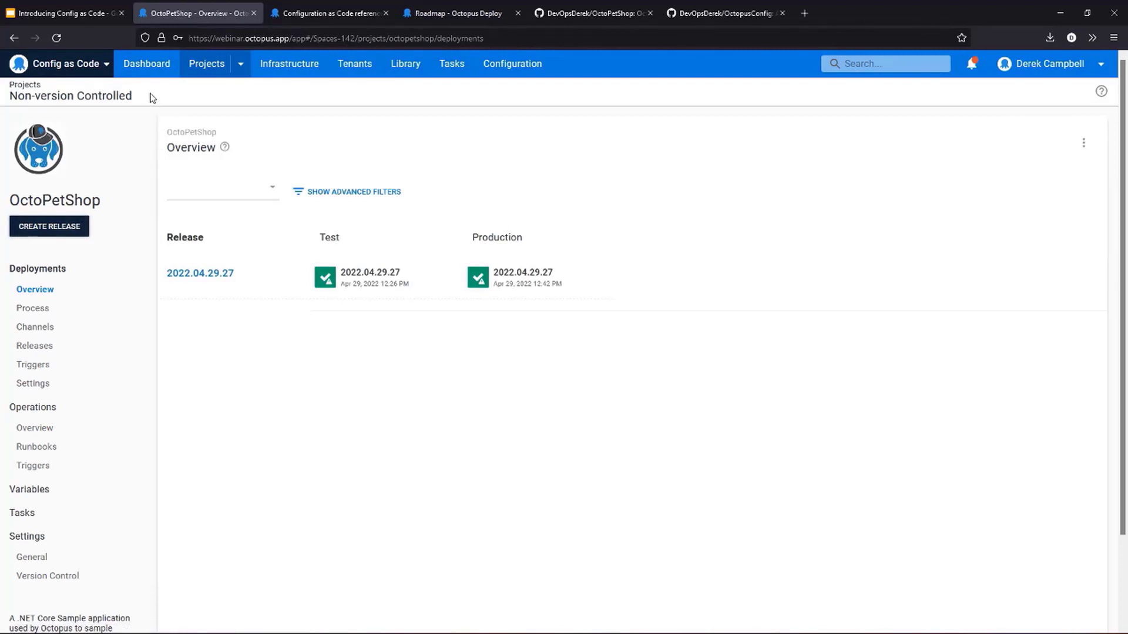
click(147, 65)
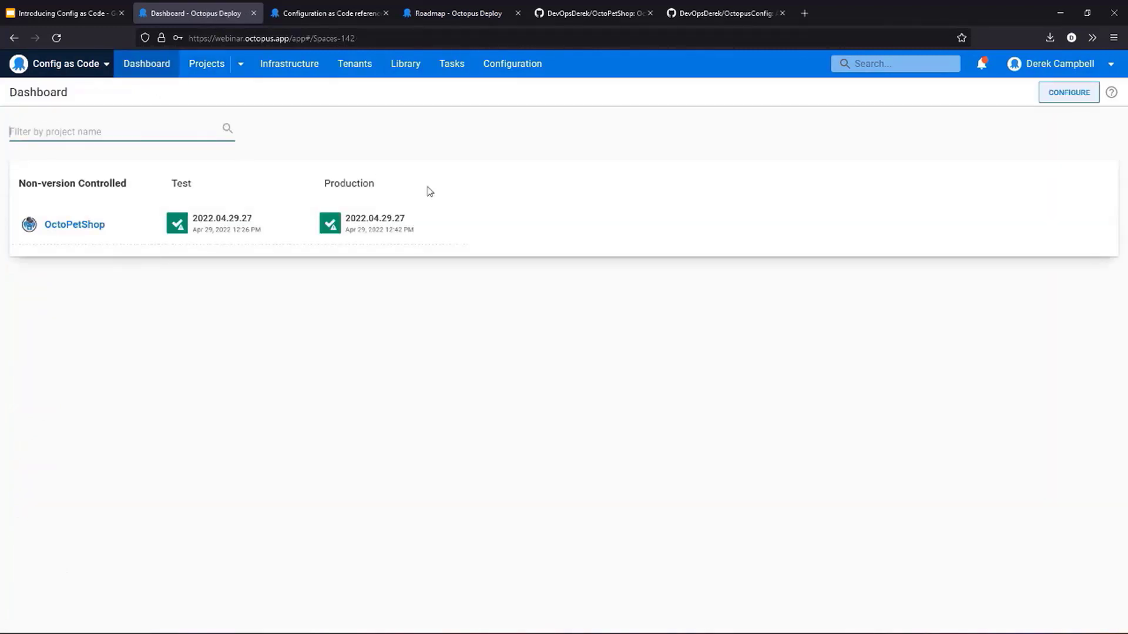
click(222, 66)
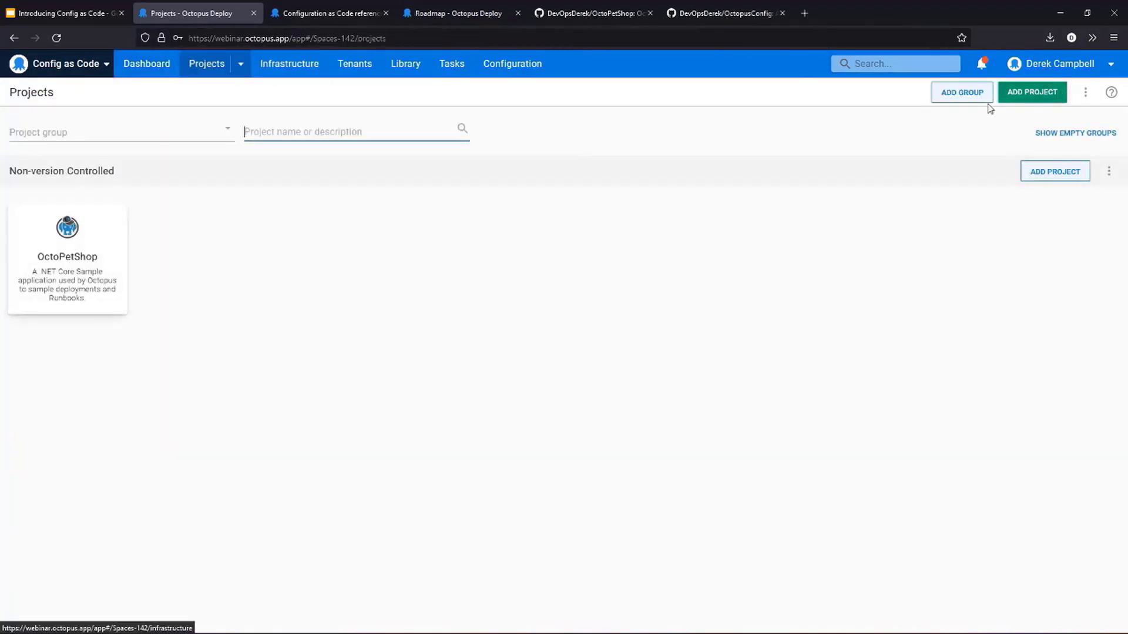
click(1082, 94)
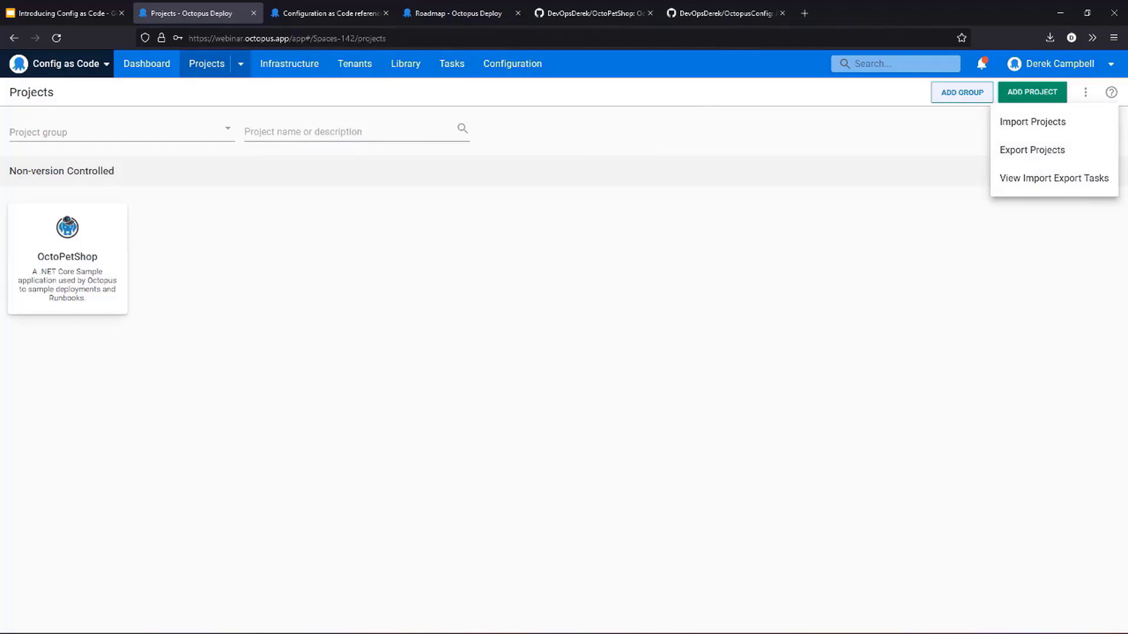
- Open the OctoPetShop project's deployment process and review its steps from Create Infrastructure for Test through Destroy Test Infrastructure
click(78, 275)
click(78, 276)
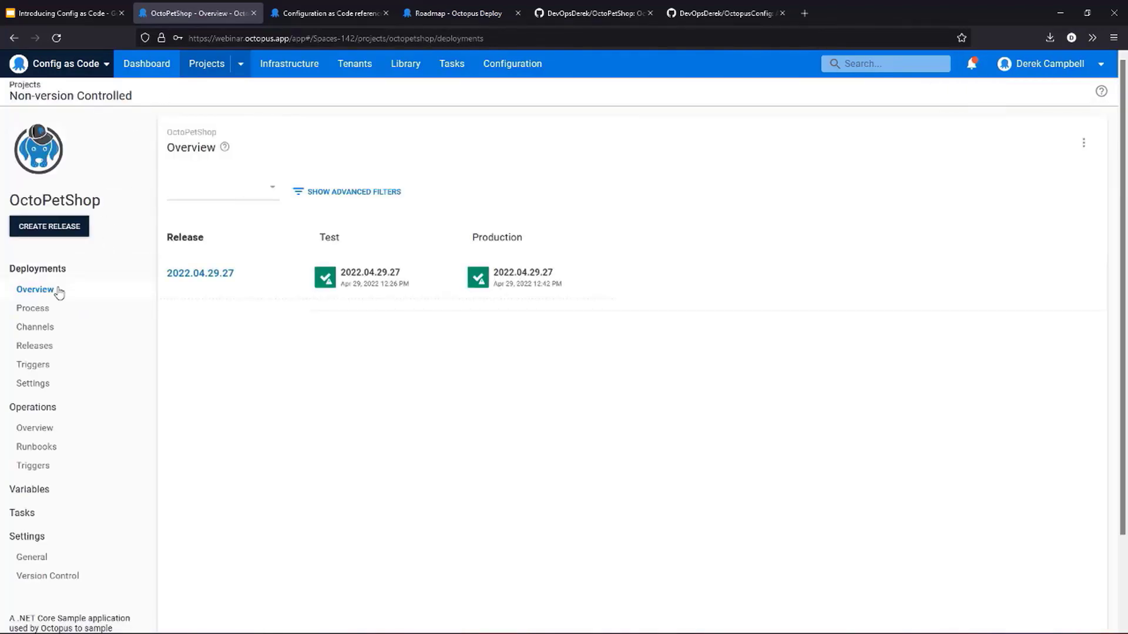
click(38, 315)
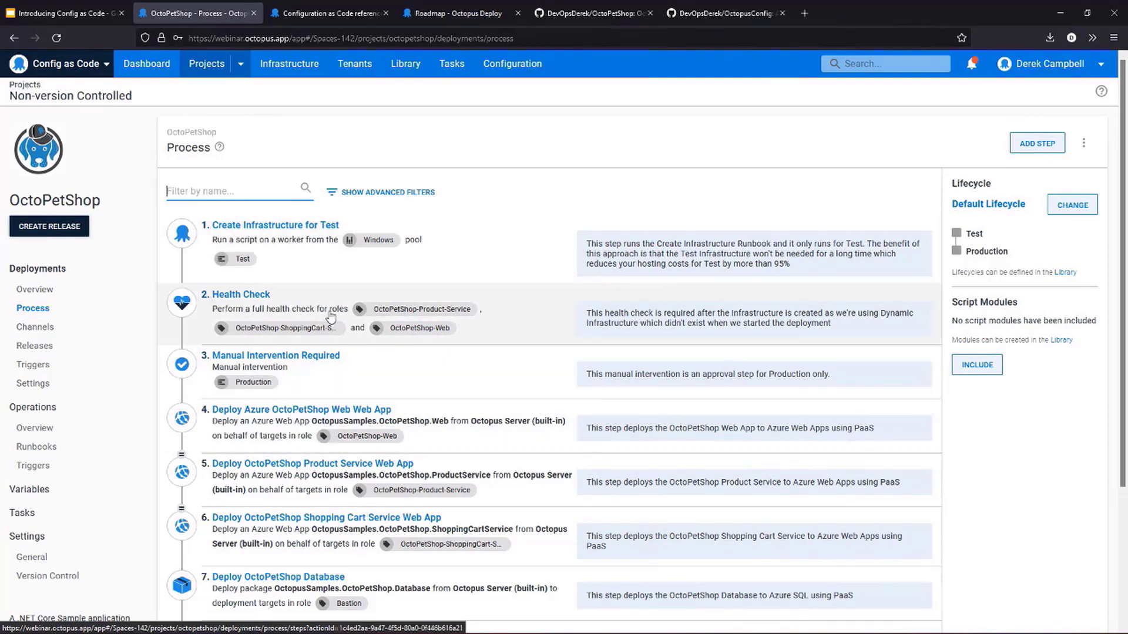
scroll(253, 311, down, 1)
scroll(355, 326, down, 1)
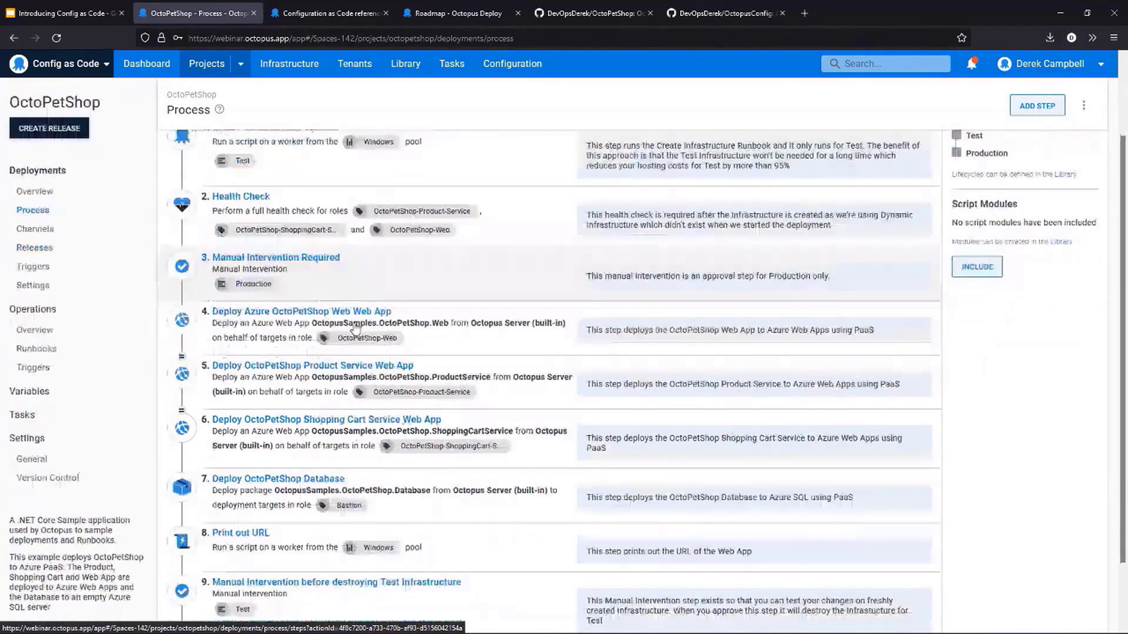
scroll(355, 328, down, 1)
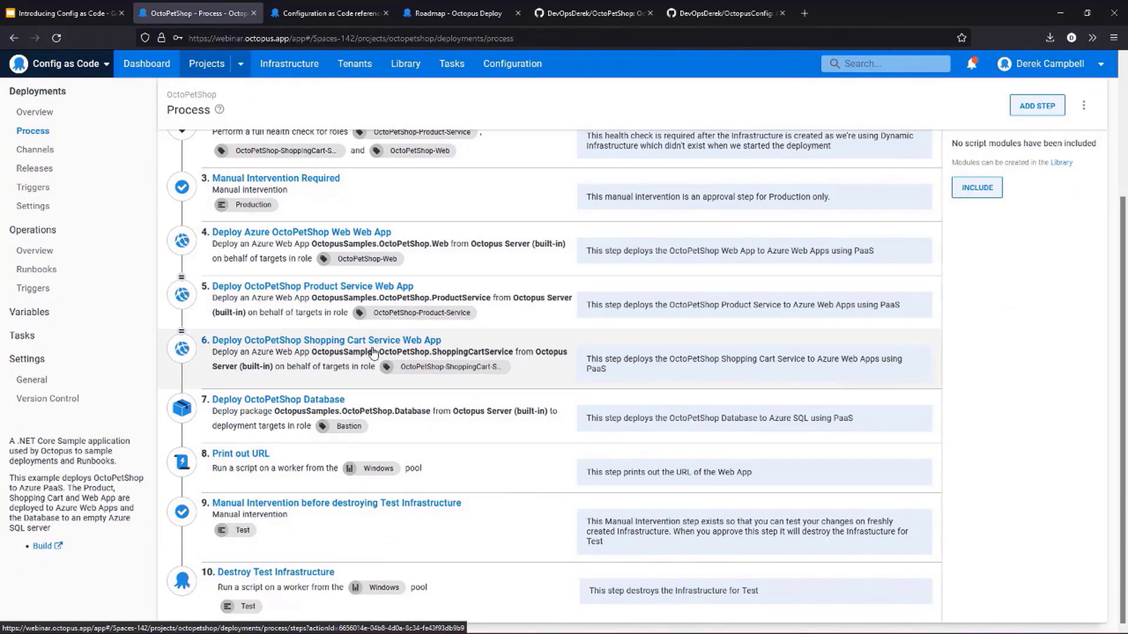
scroll(374, 235, up, 3)
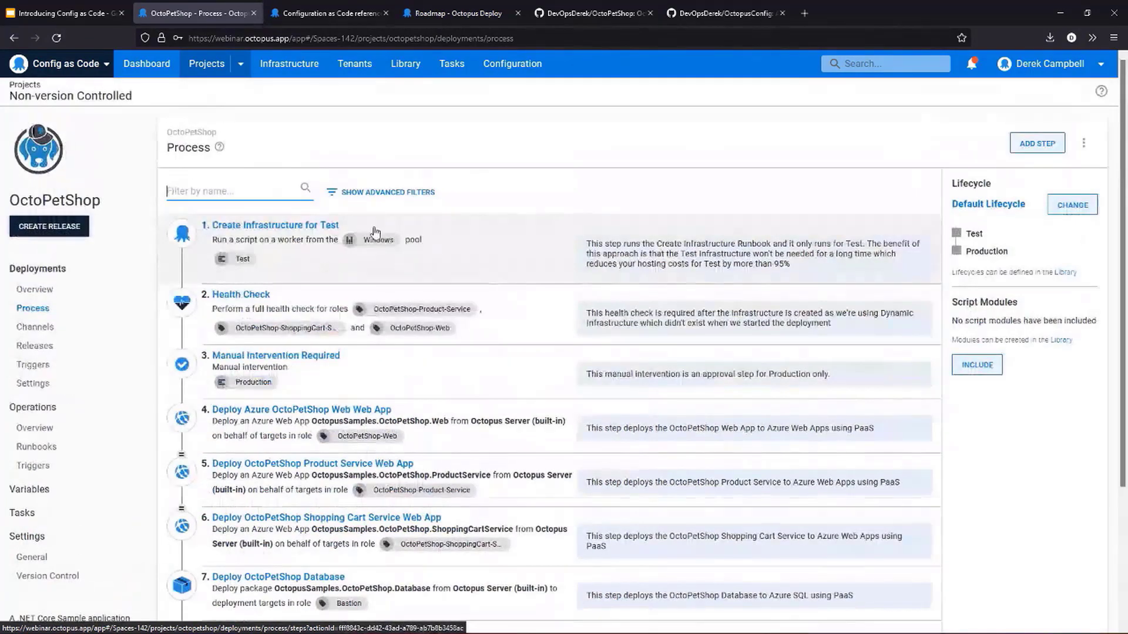
scroll(375, 232, down, 3)
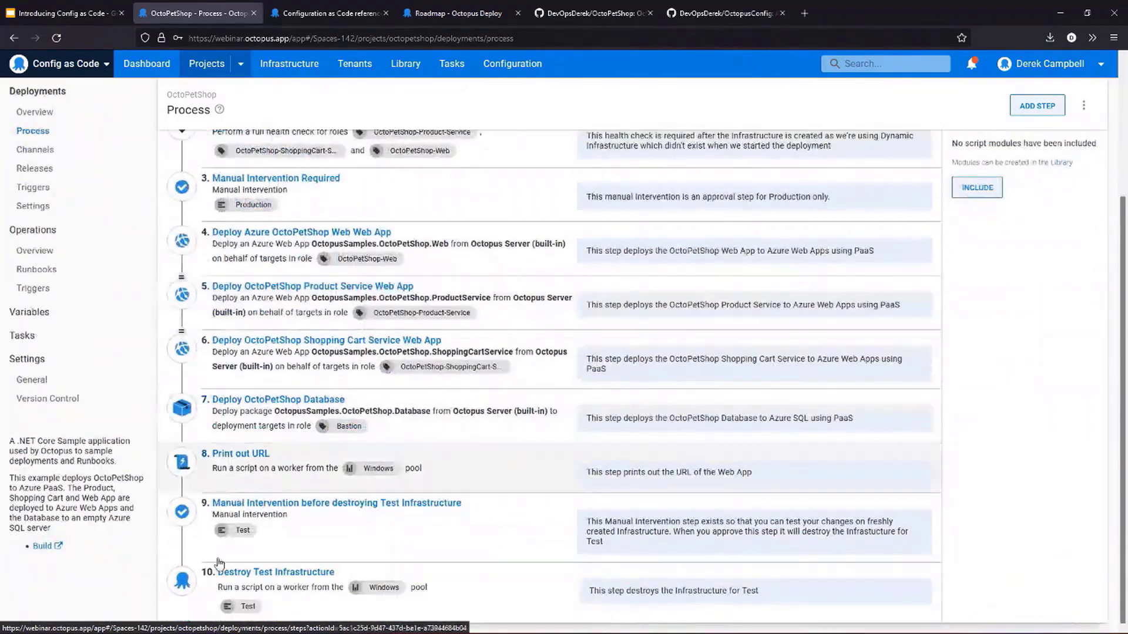
scroll(219, 558, up, 3)
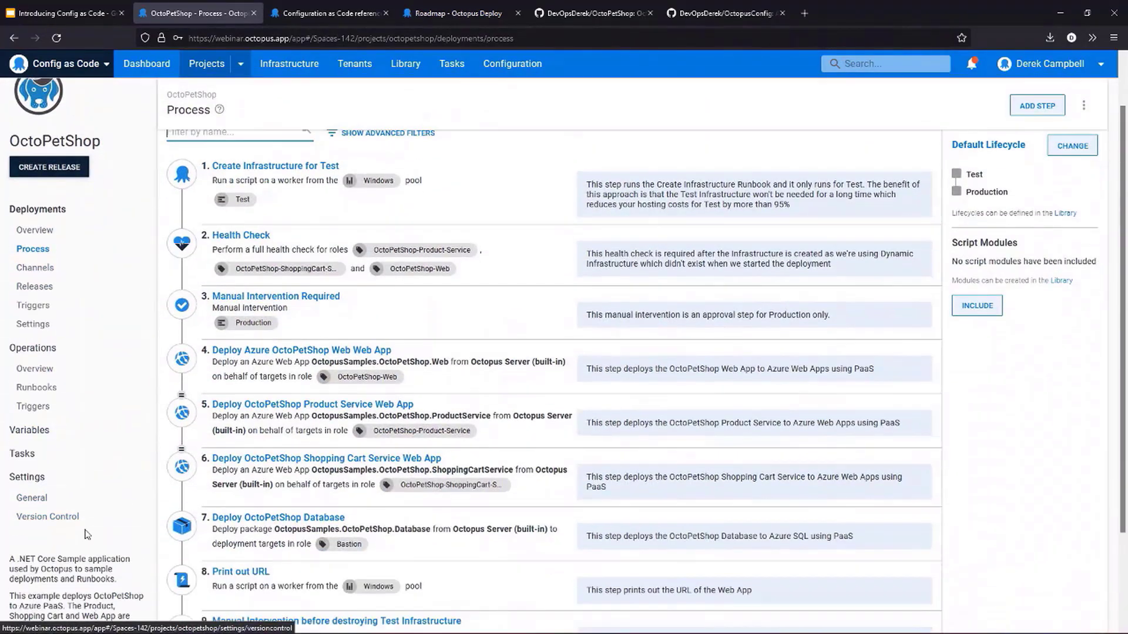
- Open the project's version control settings and examine the compatibility notice and the repository, branch, authentication and storage directory options
click(45, 517)
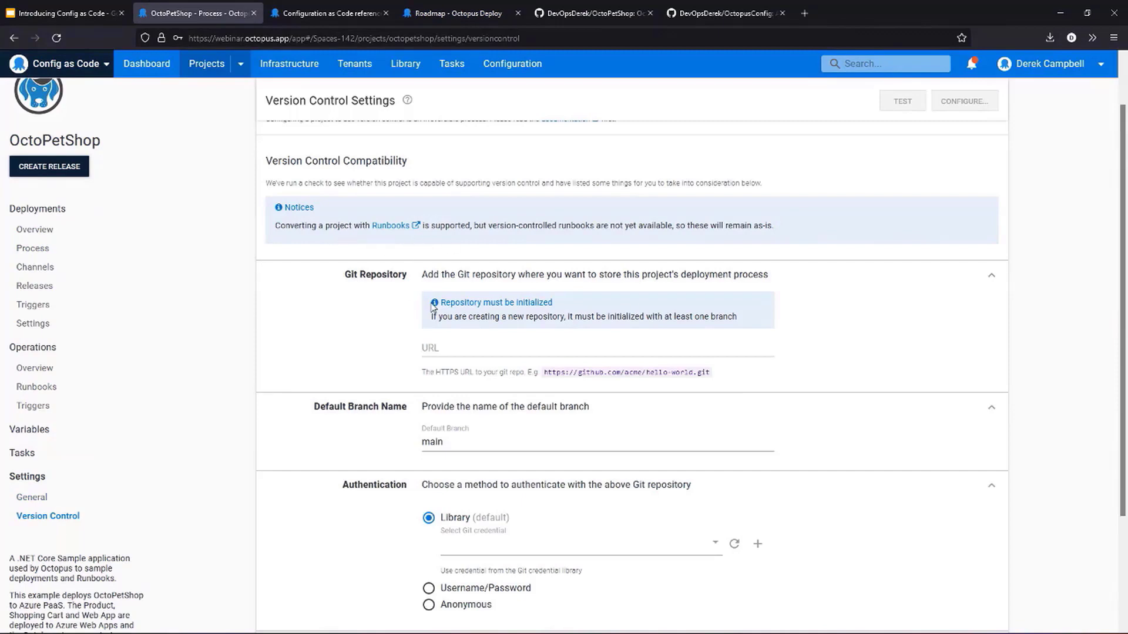
scroll(434, 305, up, 2)
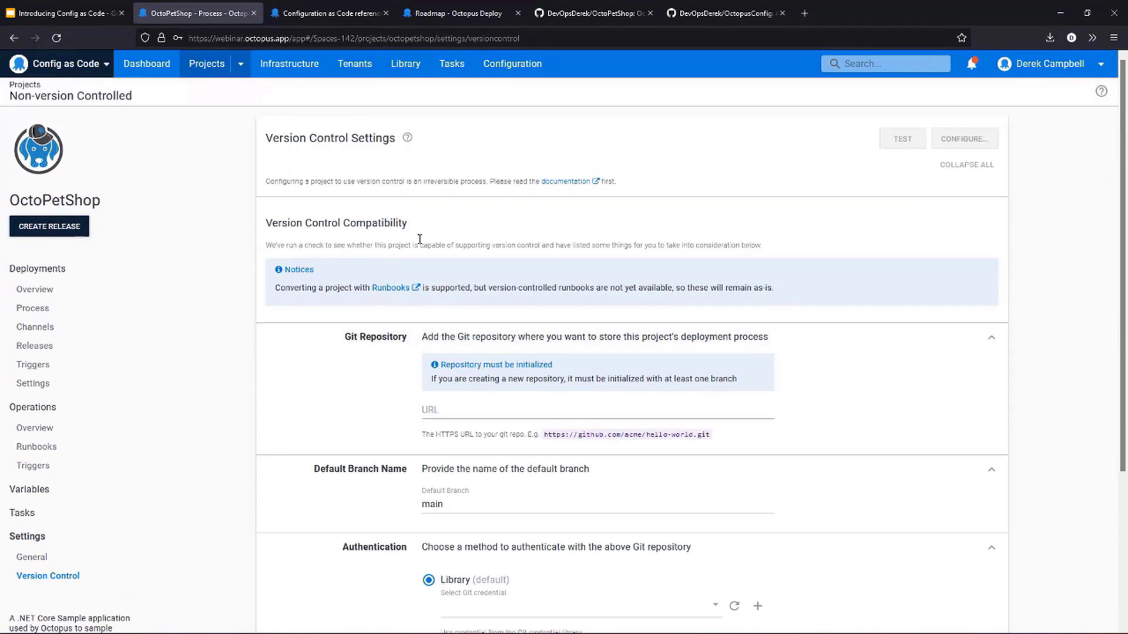
scroll(755, 285, down, 1)
scroll(776, 294, down, 1)
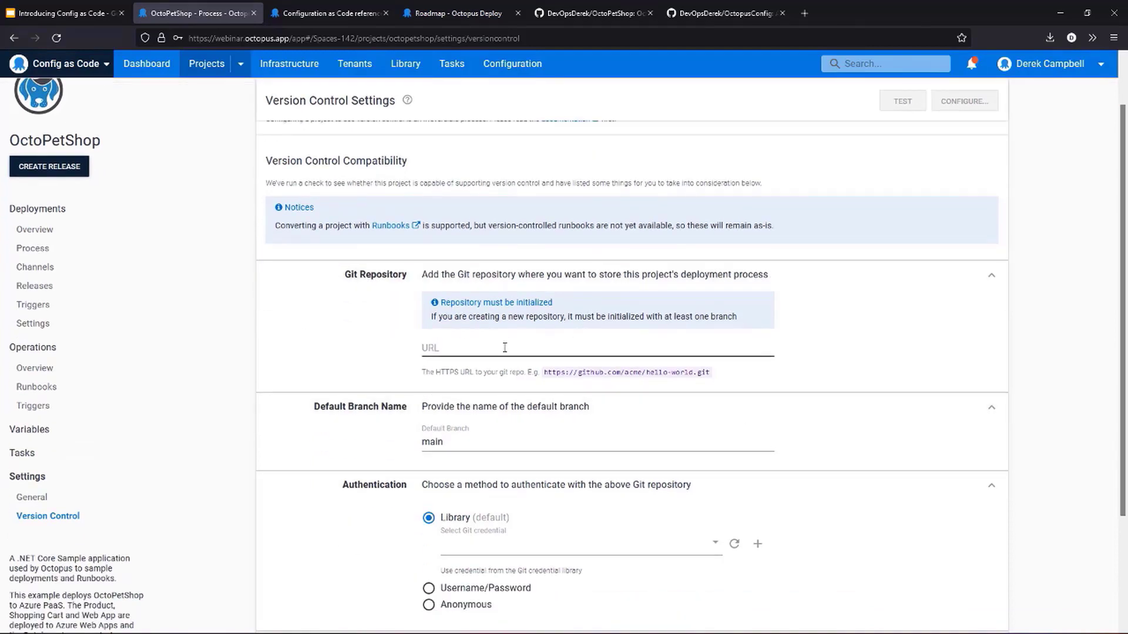
click(532, 350)
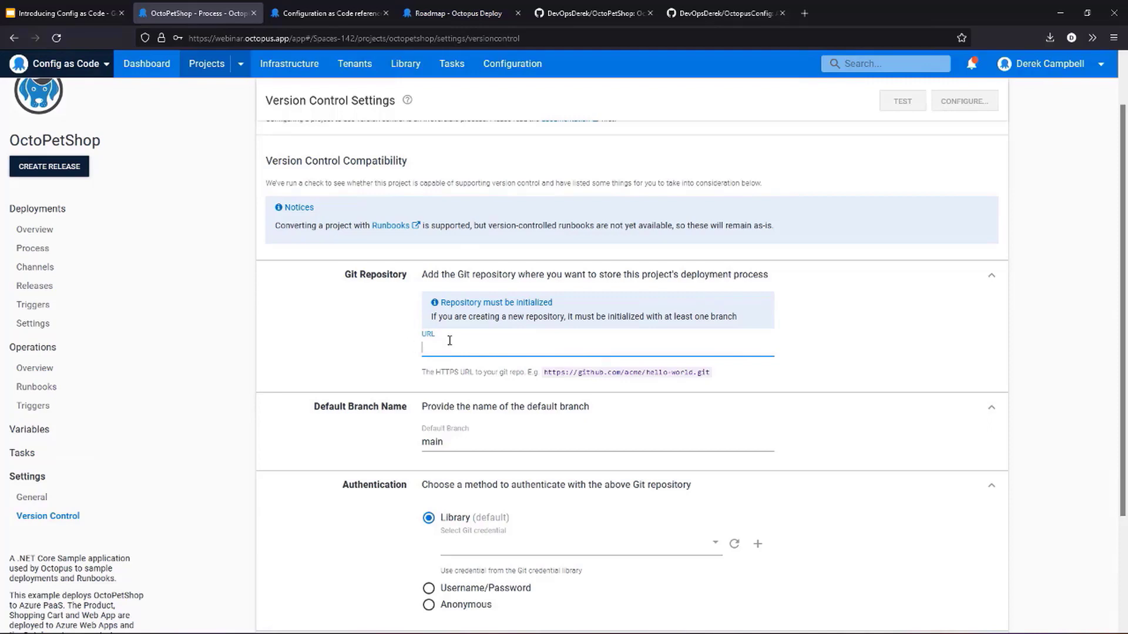
scroll(457, 341, down, 2)
scroll(457, 340, down, 2)
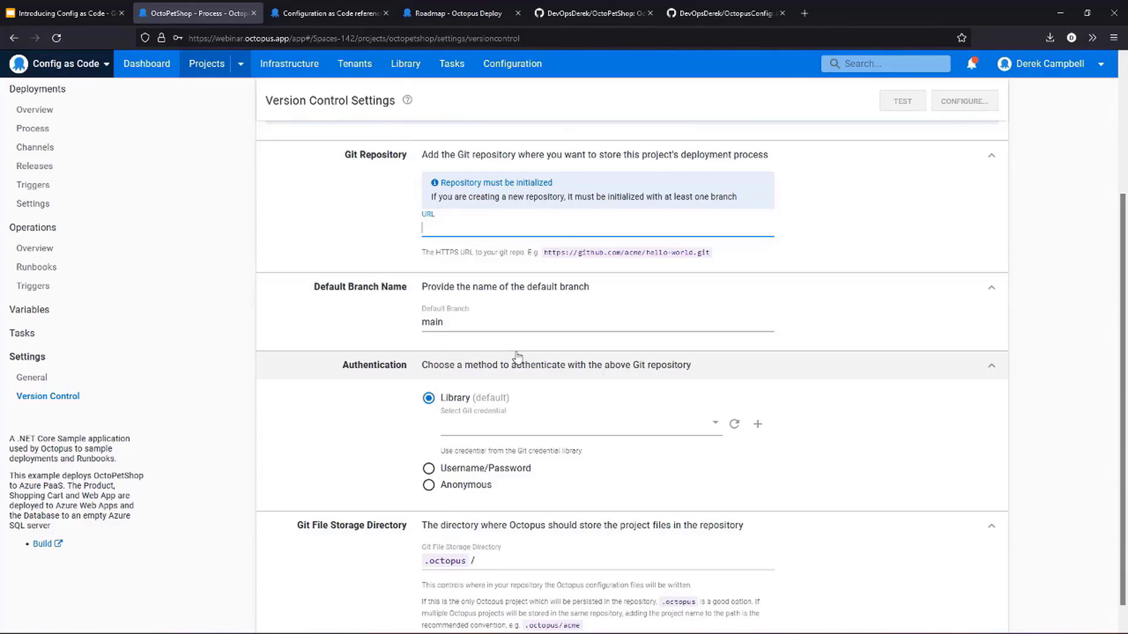
click(496, 469)
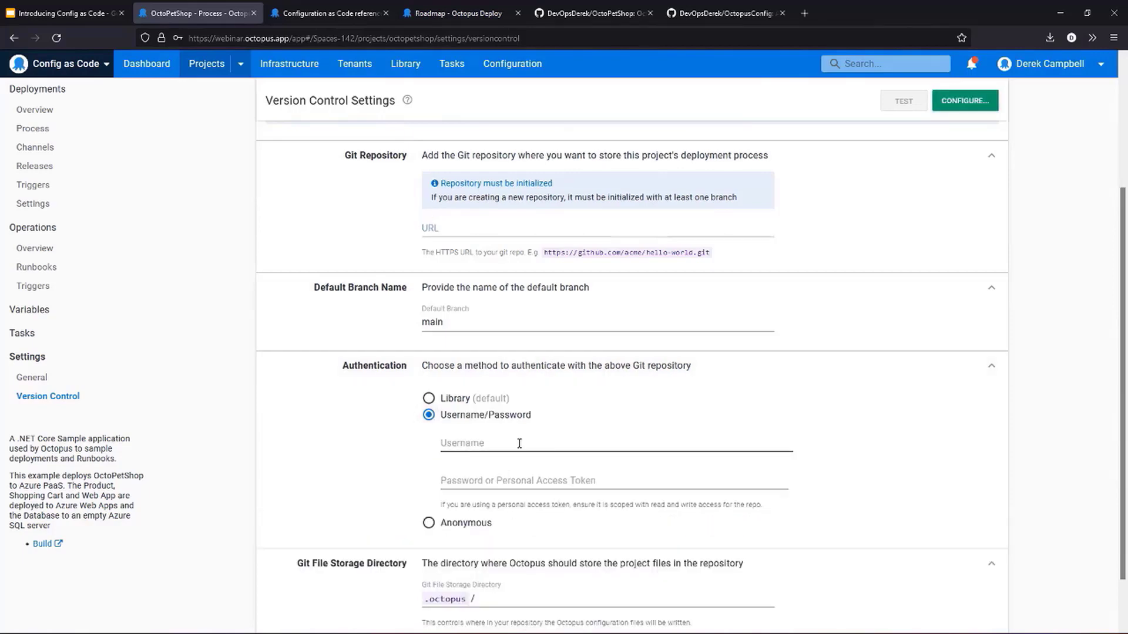
click(457, 400)
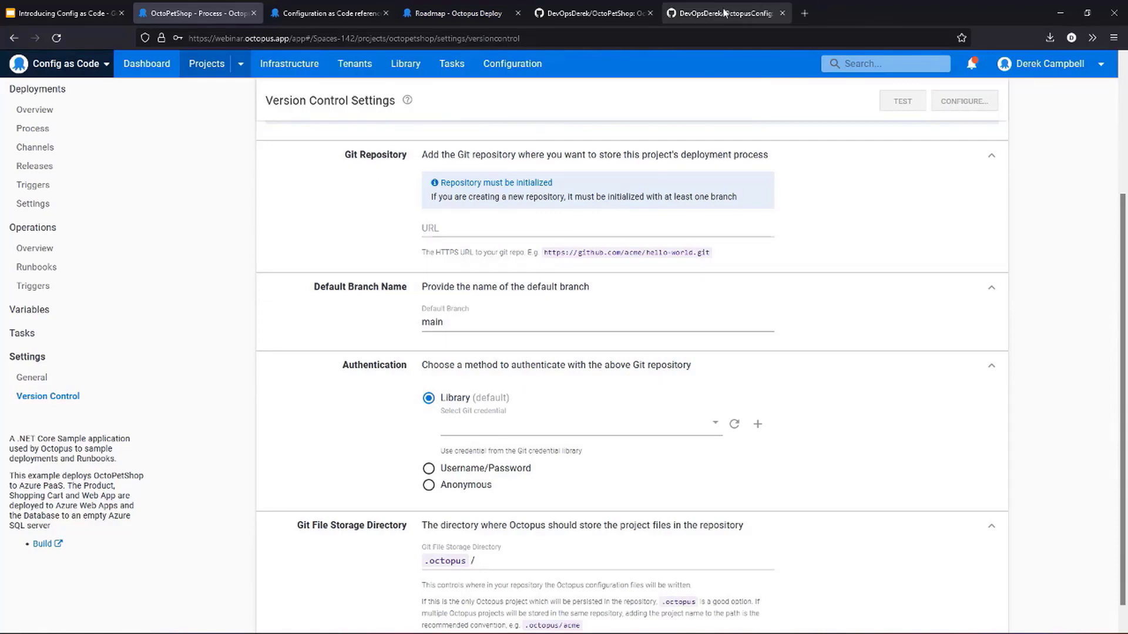
- Copy the OctoPetShop repository's HTTPS clone address from GitHub and enter it as the project's Git repository URL in Octopus Deploy
click(626, 14)
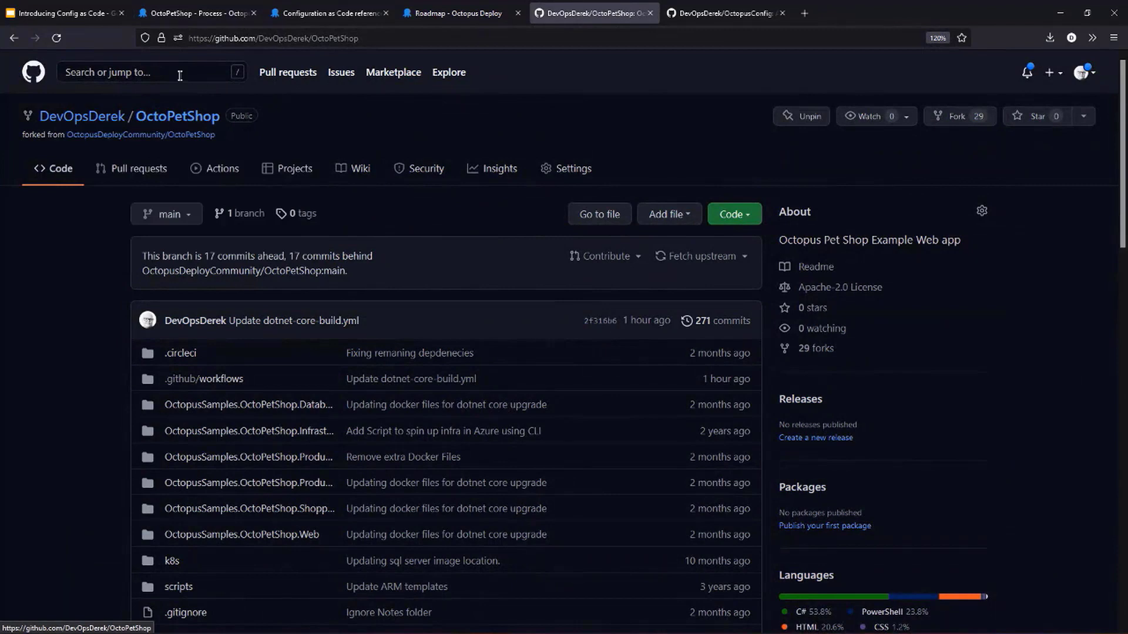
click(741, 214)
click(733, 293)
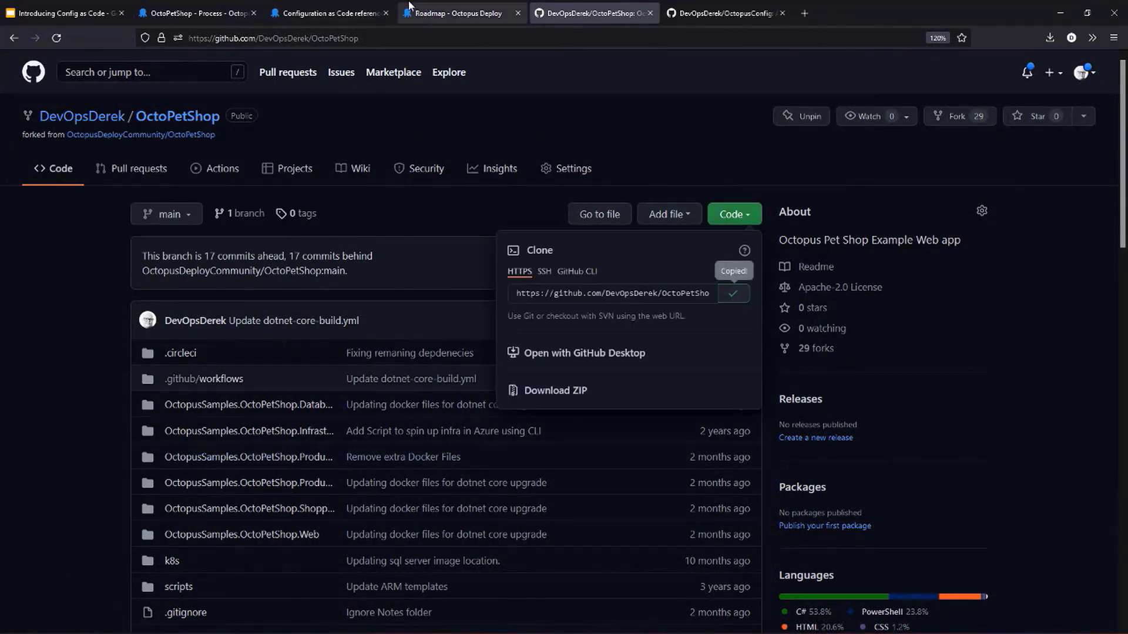
click(213, 15)
click(588, 229)
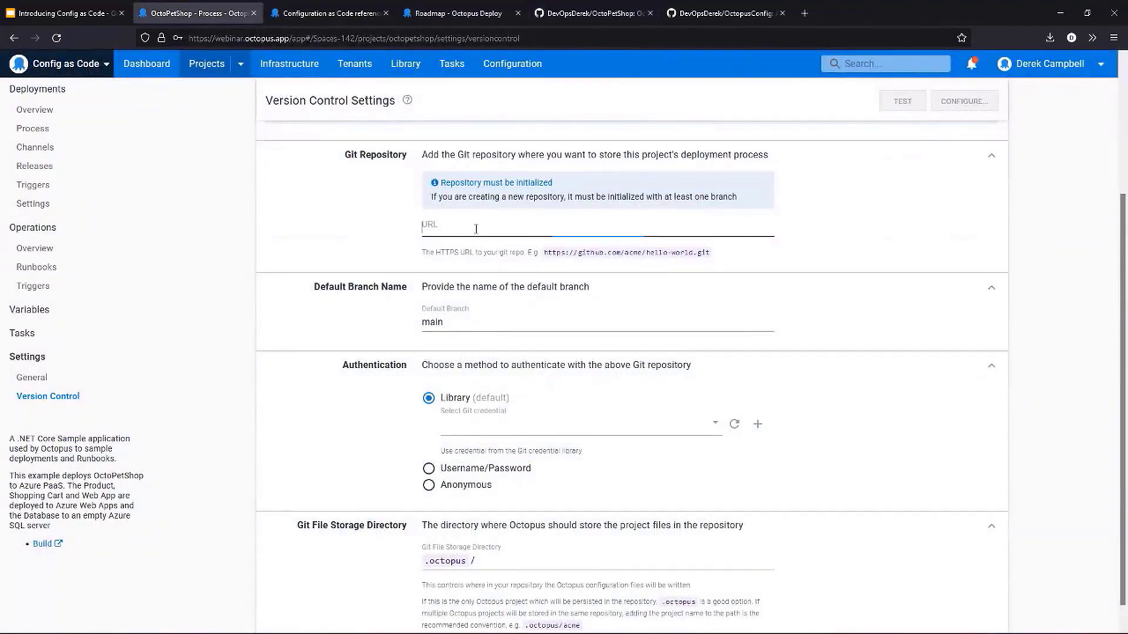
key(ctrl+v)
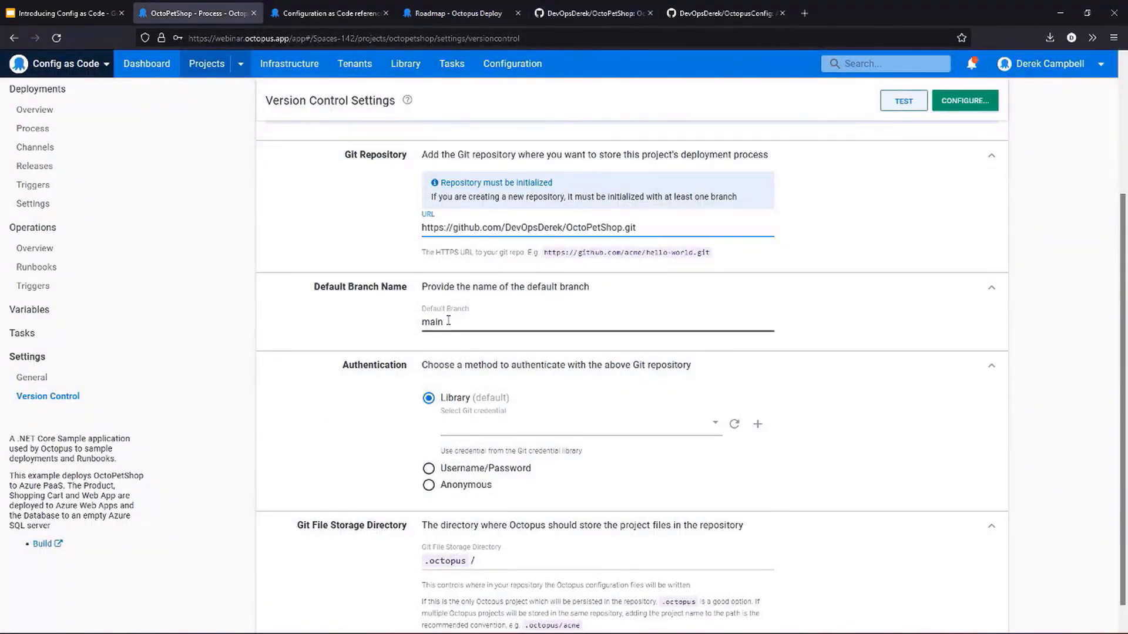
- Choose the Service Account library credential as the authentication for the Git repository
click(543, 426)
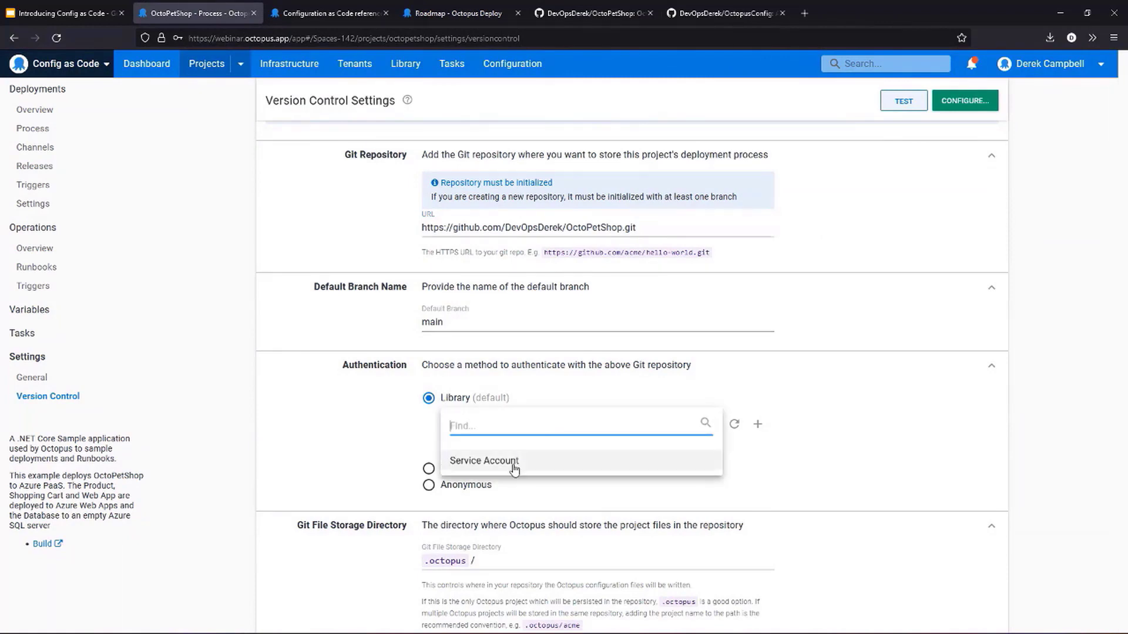
click(515, 464)
scroll(707, 398, down, 1)
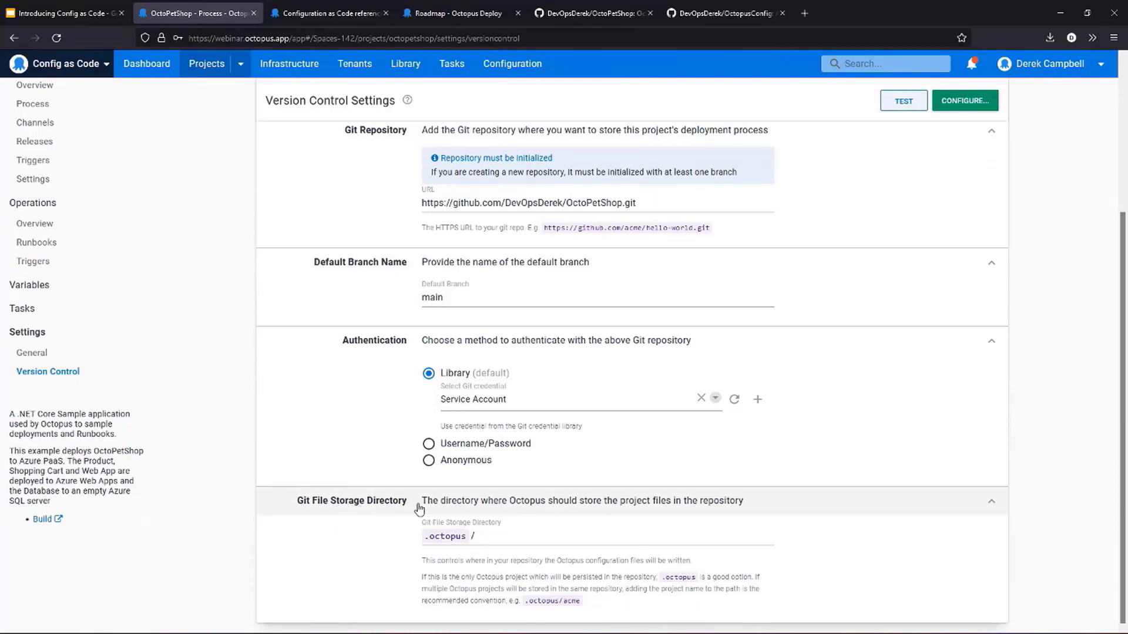
click(521, 541)
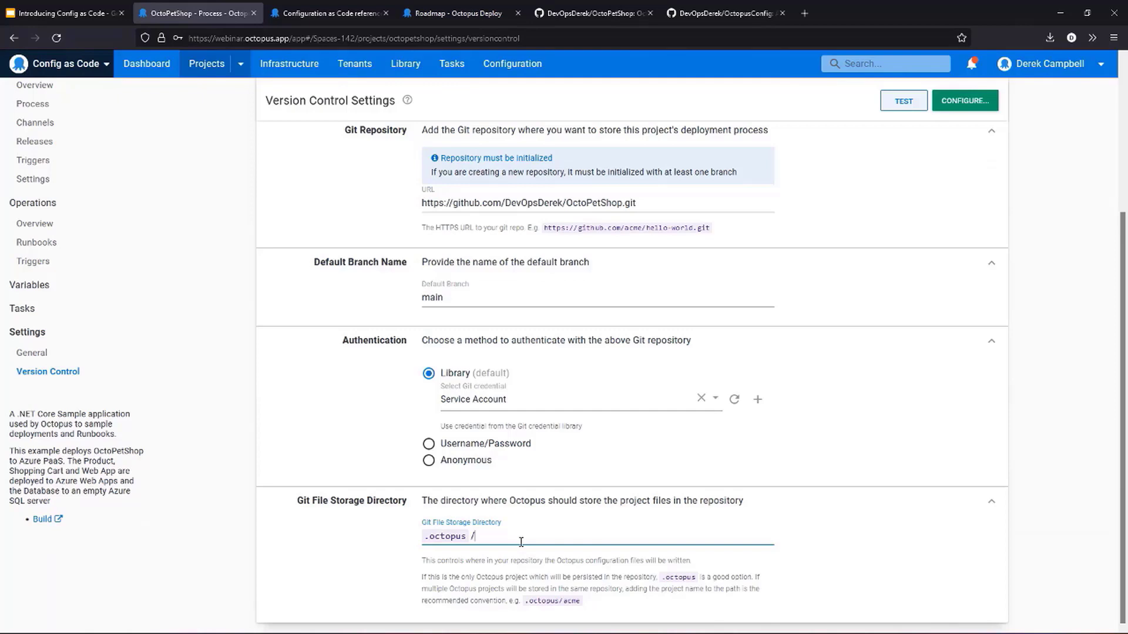
text(ProjectFolderName)
key(BackSpace)
key(BackSpace)
key(BackSpace)
key(BackSpace)
key(BackSpace)
key(BackSpace)
key(BackSpace)
key(BackSpace)
key(BackSpace)
key(BackSpace)
key(BackSpace)
key(BackSpace)
key(BackSpace)
key(BackSpace)
key(BackSpace)
key(BackSpace)
key(BackSpace)
- Test the version control settings against the Git repository and dismiss the verification result
scroll(705, 423, up, 4)
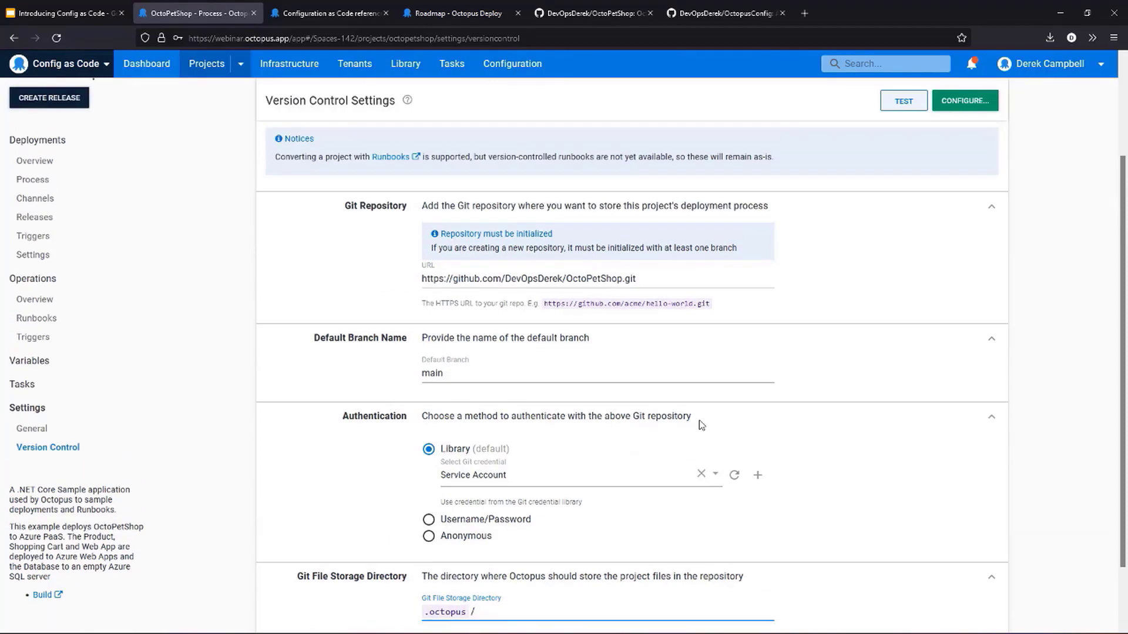
click(903, 139)
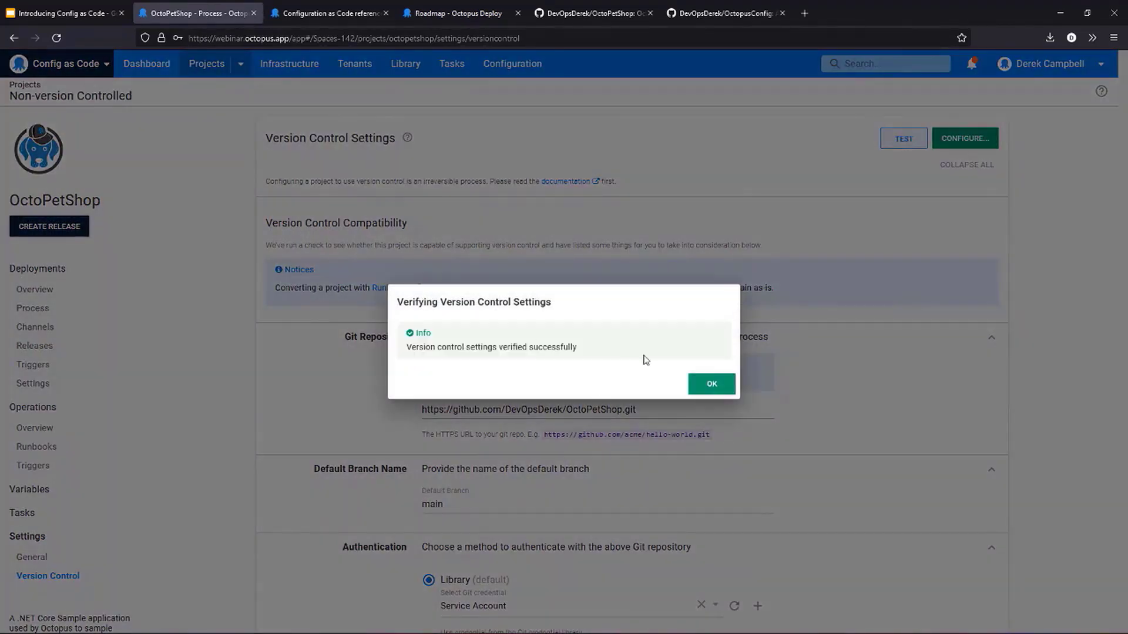
click(712, 384)
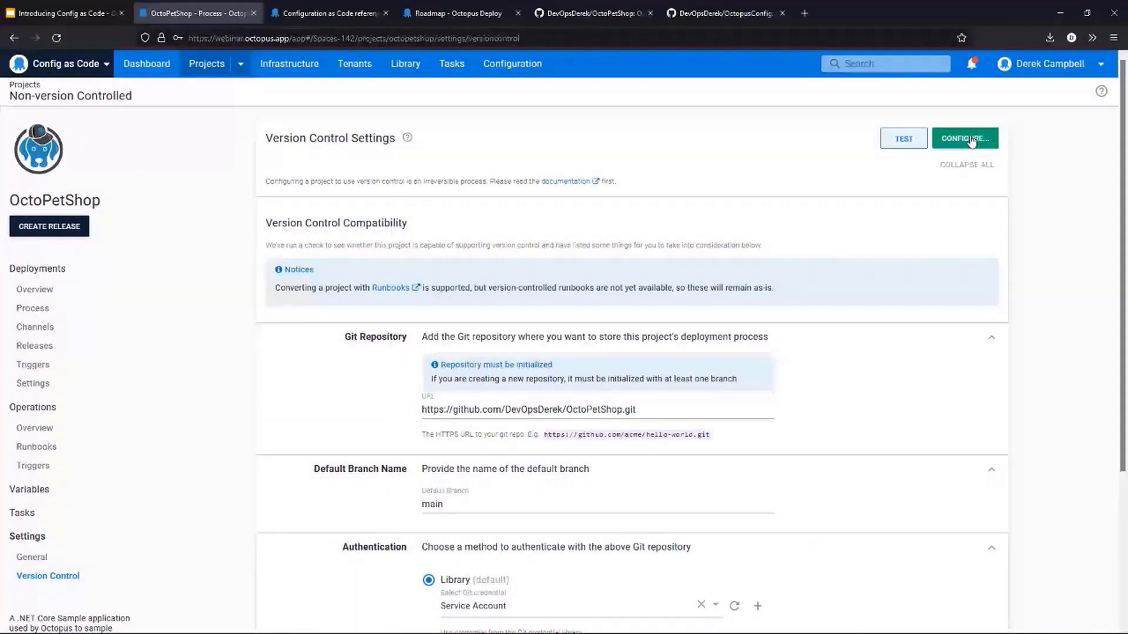
- Configure version control for the OctoPetShop project, committing with the summary "Initial Commit"
click(972, 142)
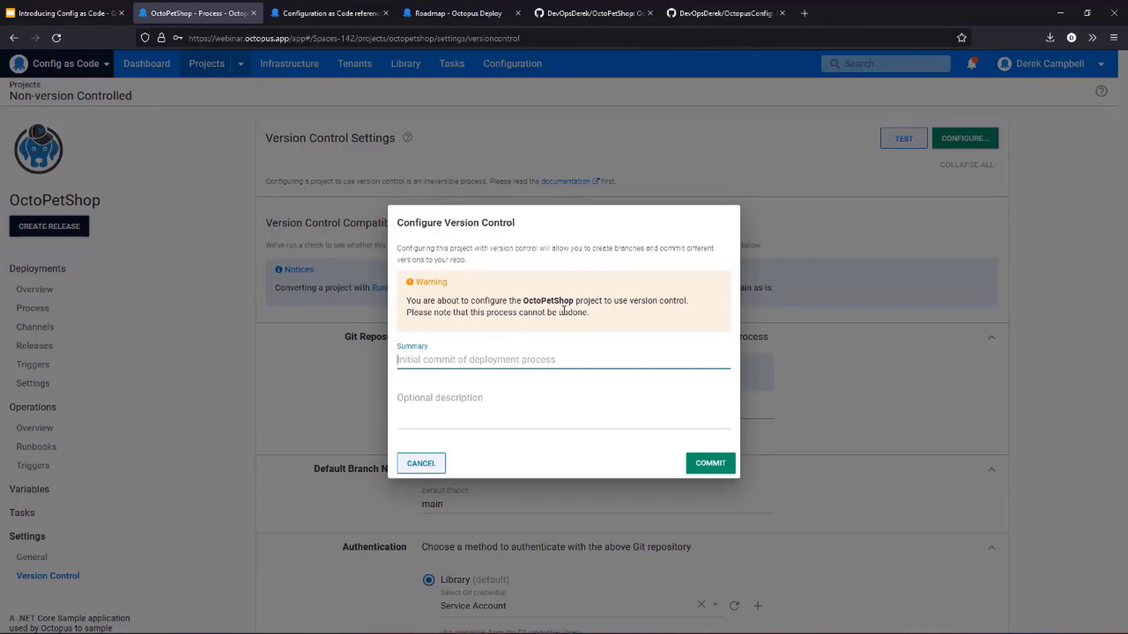
drag(587, 312, 387, 320)
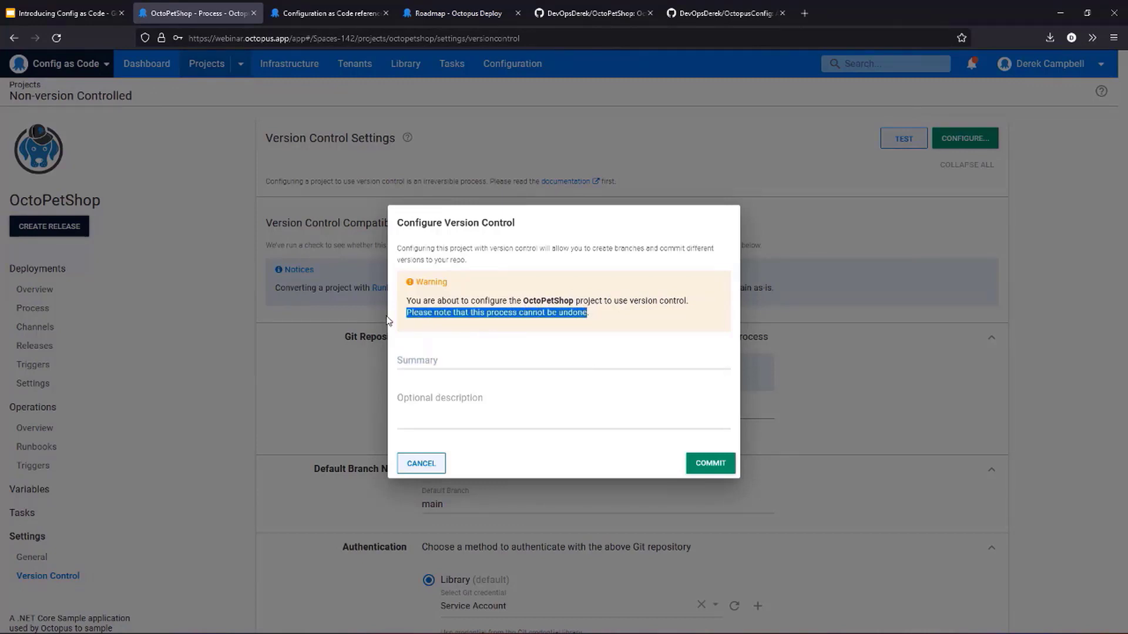
click(443, 366)
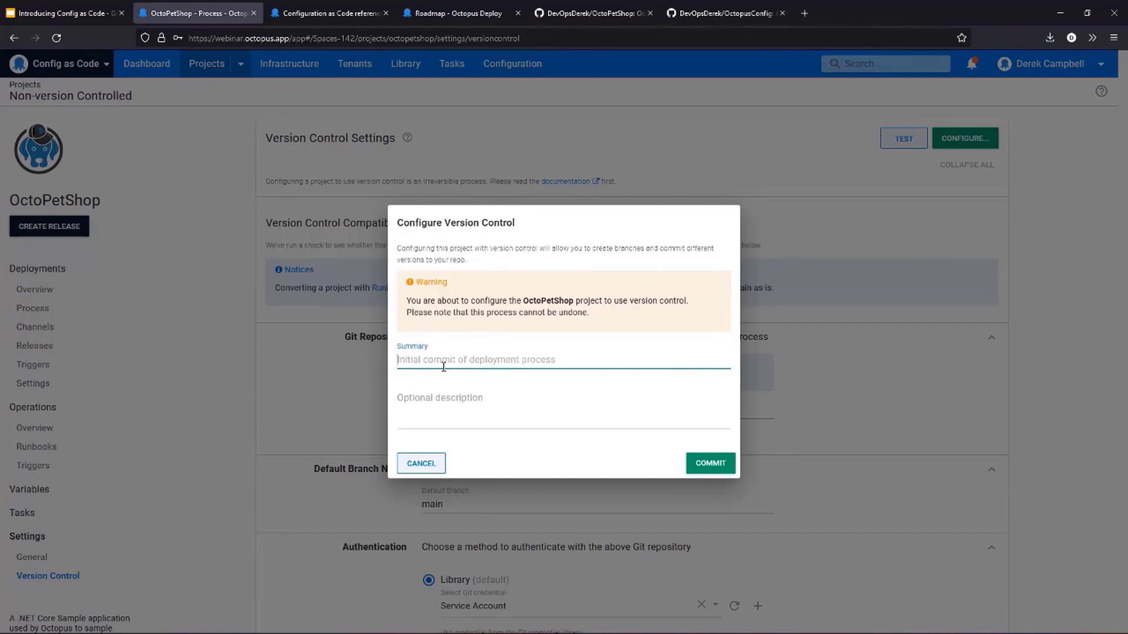
text(Initial Commit)
click(731, 463)
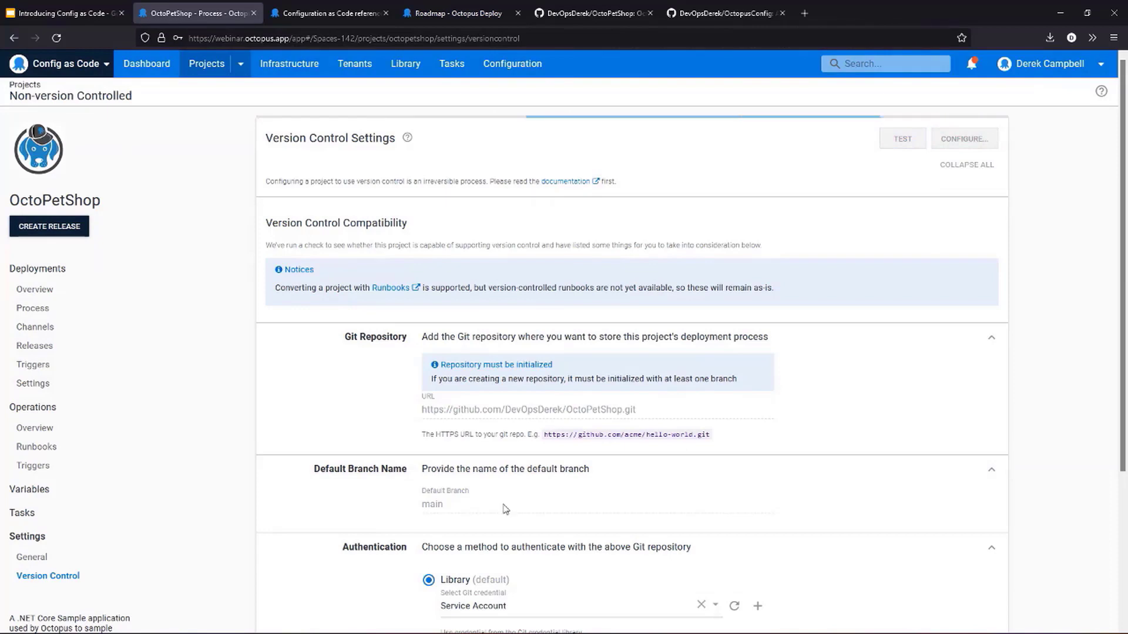
- Review the project's saved version control settings, expanding the default branch name and authentication sections
scroll(621, 430, down, 1)
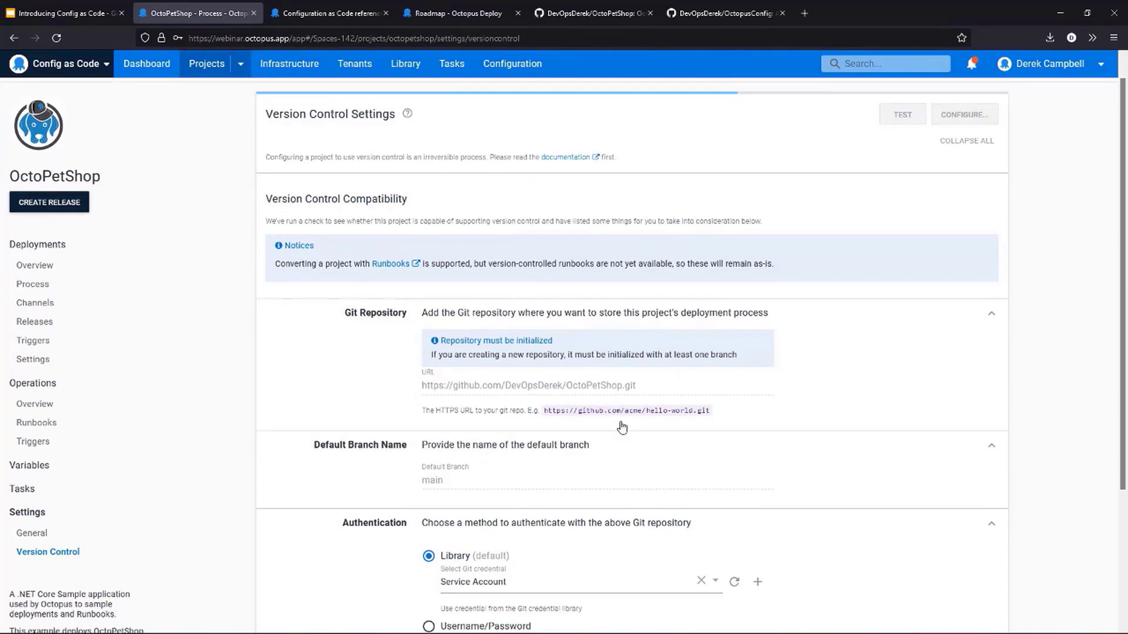
scroll(622, 428, down, 3)
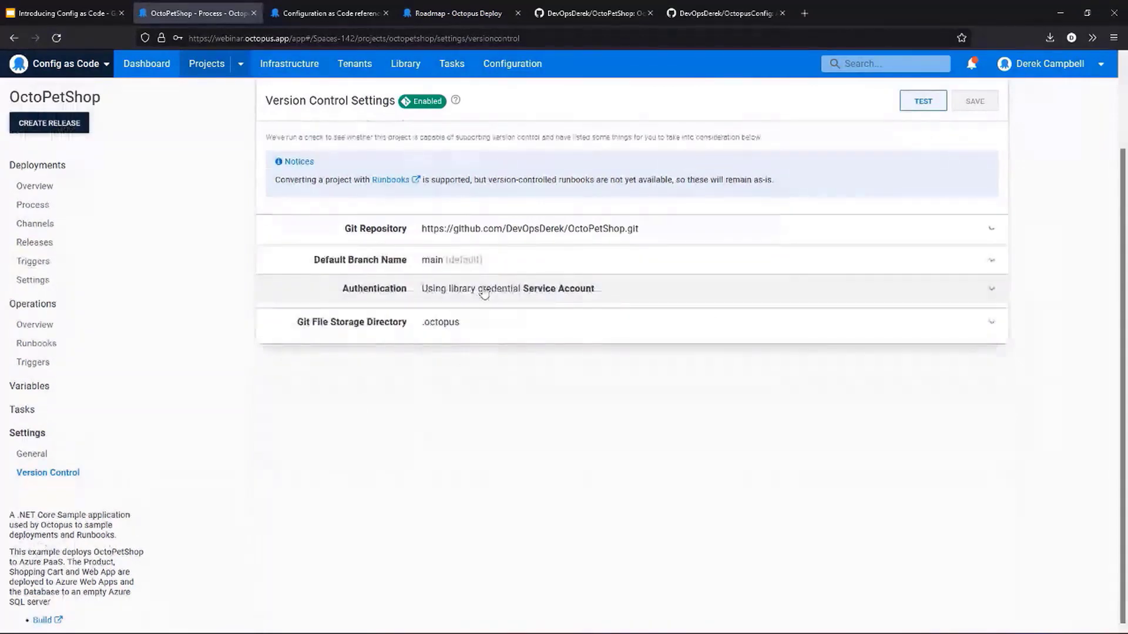
click(459, 262)
click(531, 338)
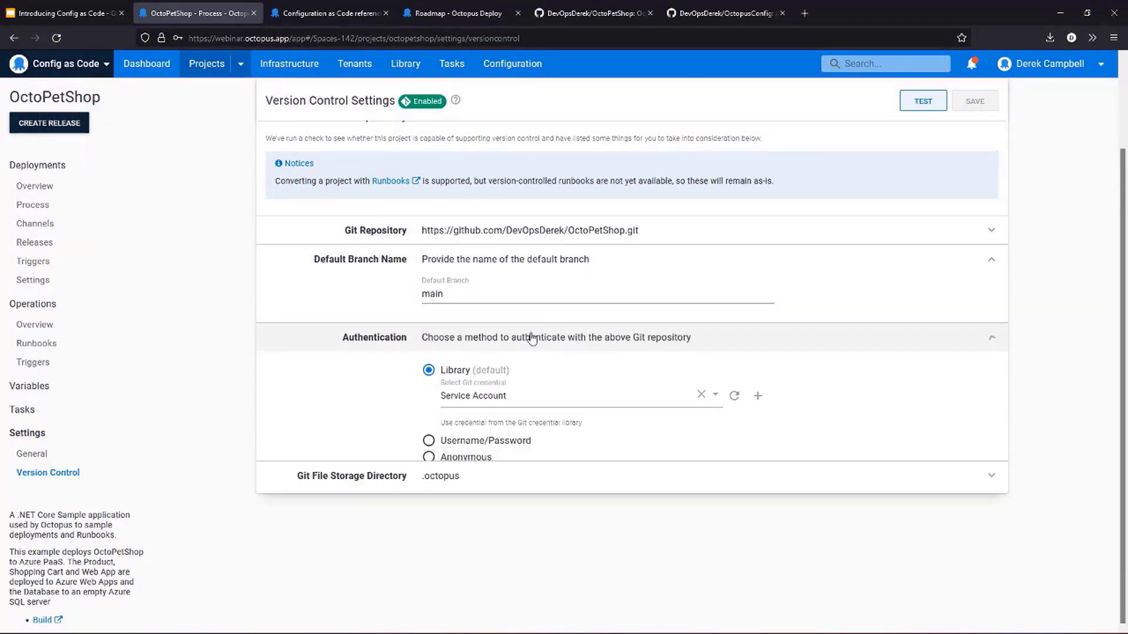
- Expand the Git file storage directory section of the version control settings and review it
click(479, 505)
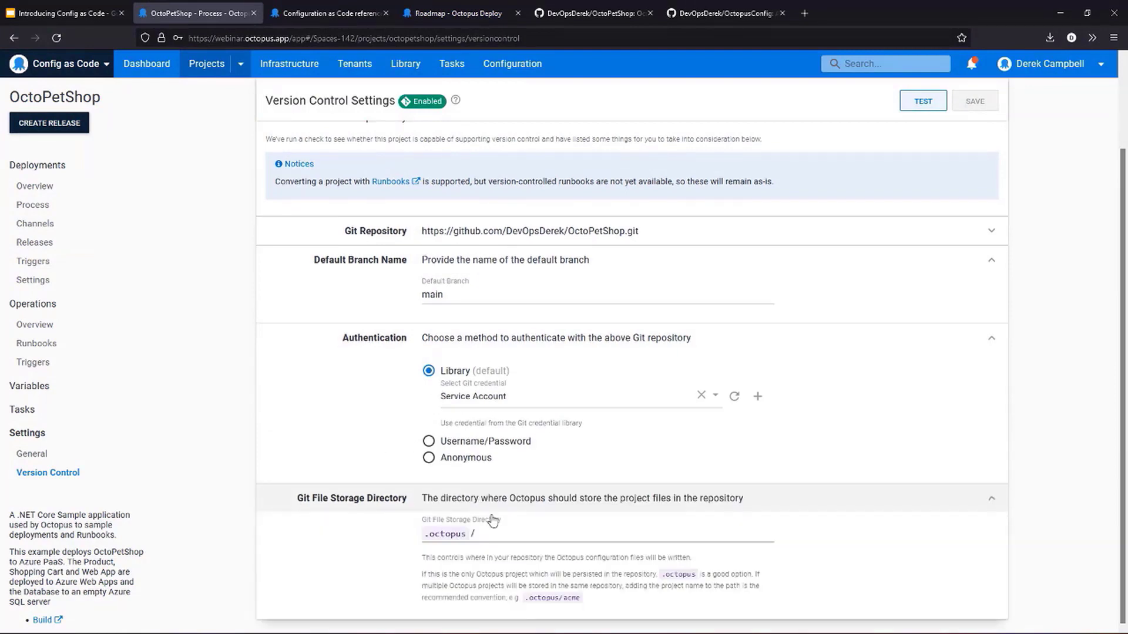
scroll(671, 85, up, 2)
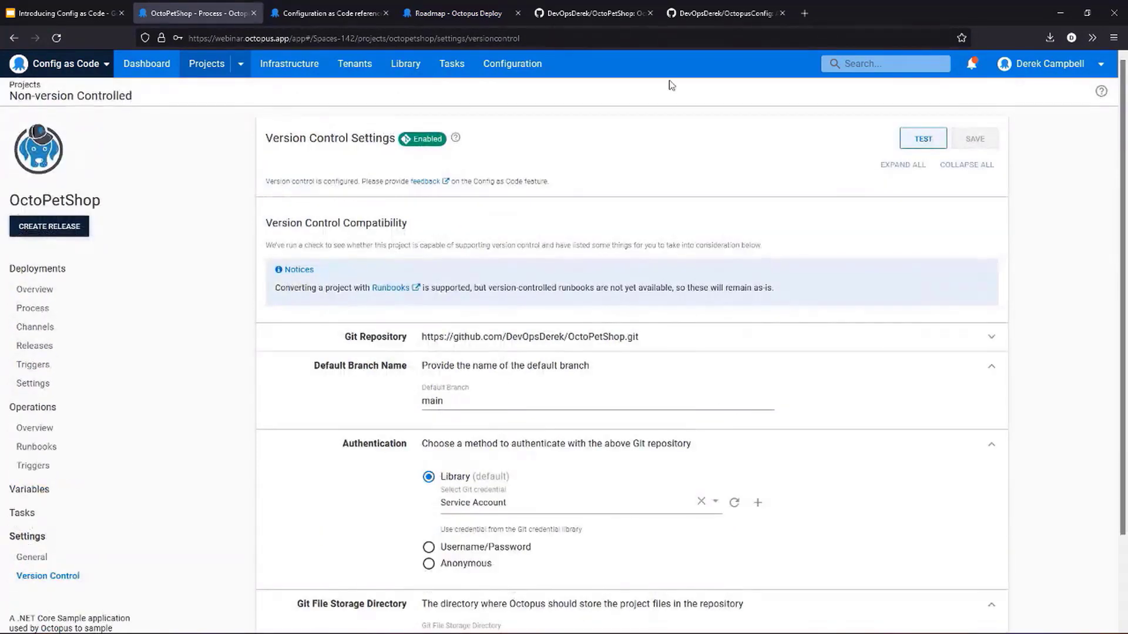
- Switch to the OctoPetShop repository on GitHub, reload it and open the .octopus folder
click(604, 12)
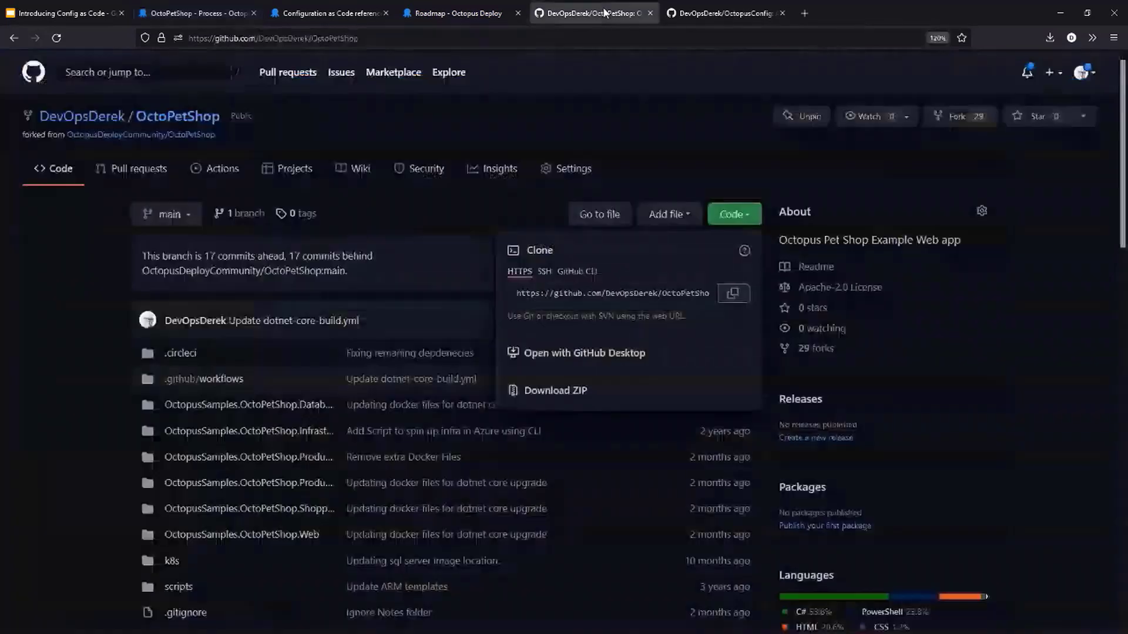
click(431, 39)
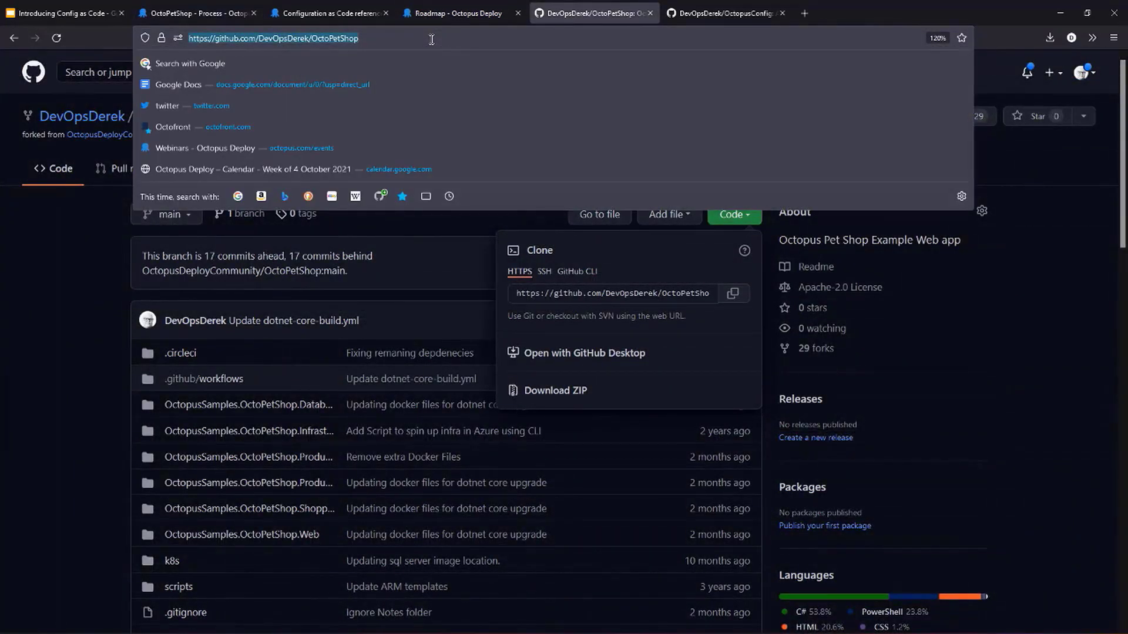
key(Return)
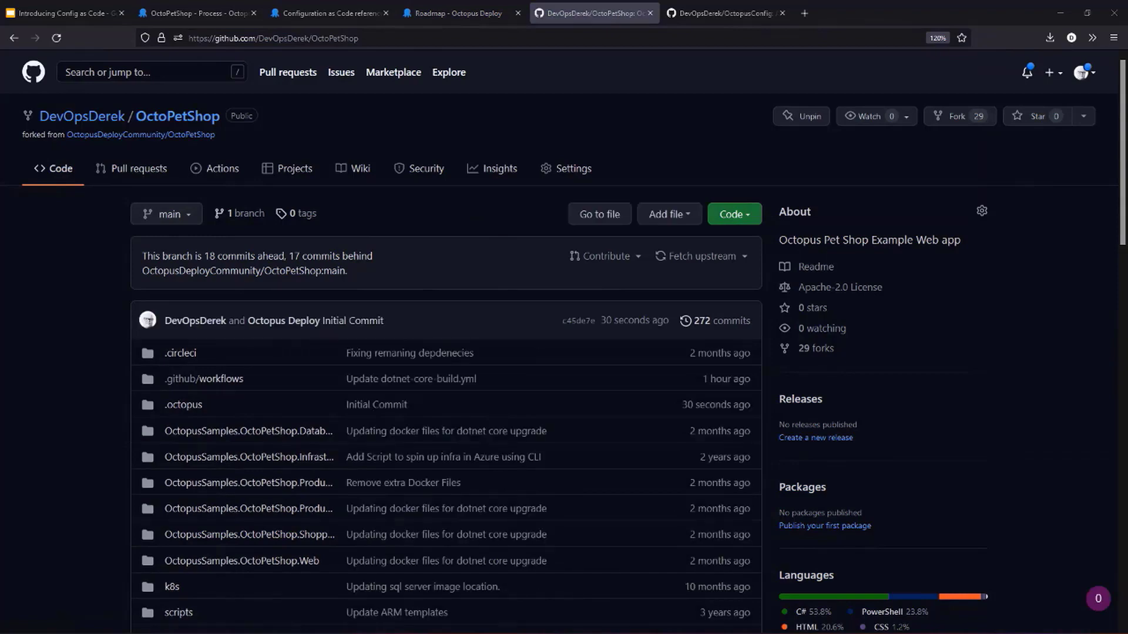
click(193, 406)
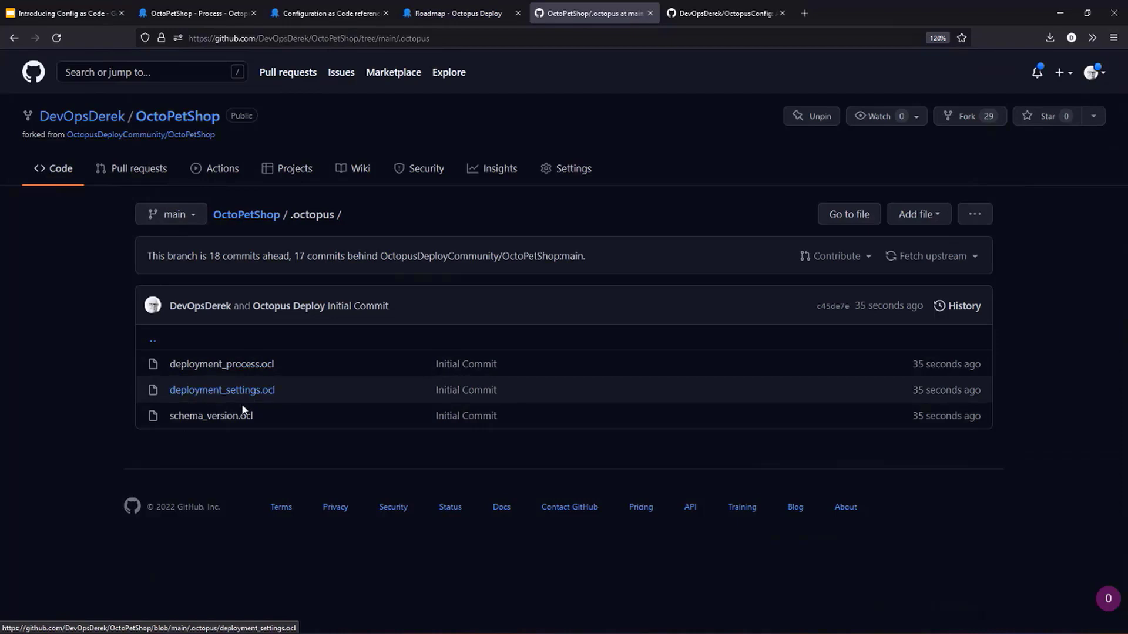
- View schema_version.ocl and deployment_settings.ocl in turn, returning to the .octopus folder after each file
click(239, 418)
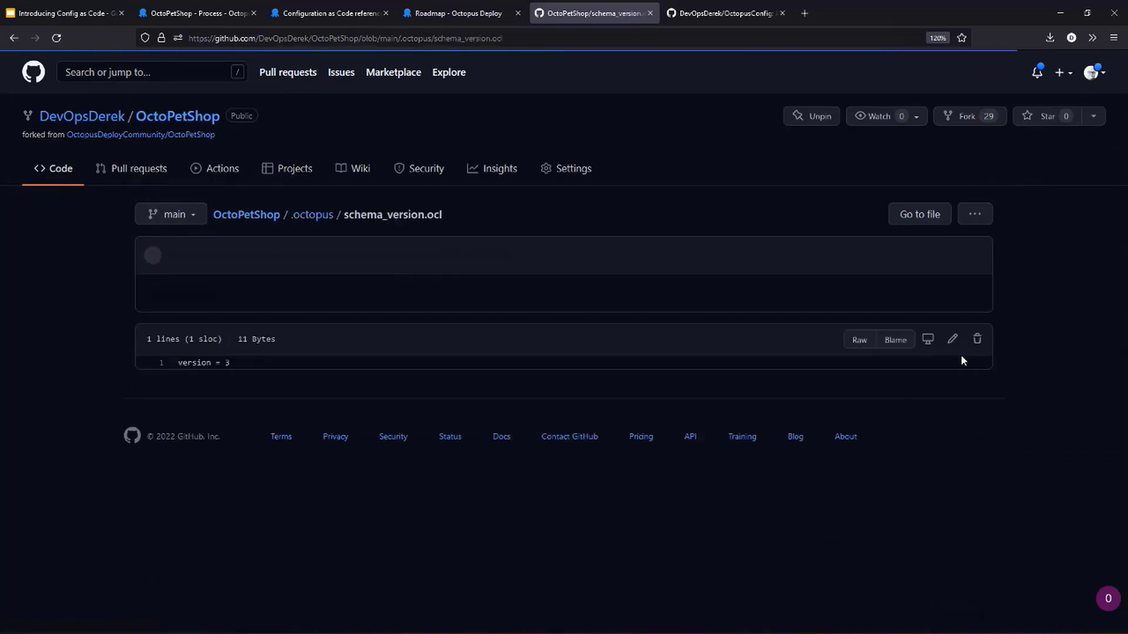
click(13, 39)
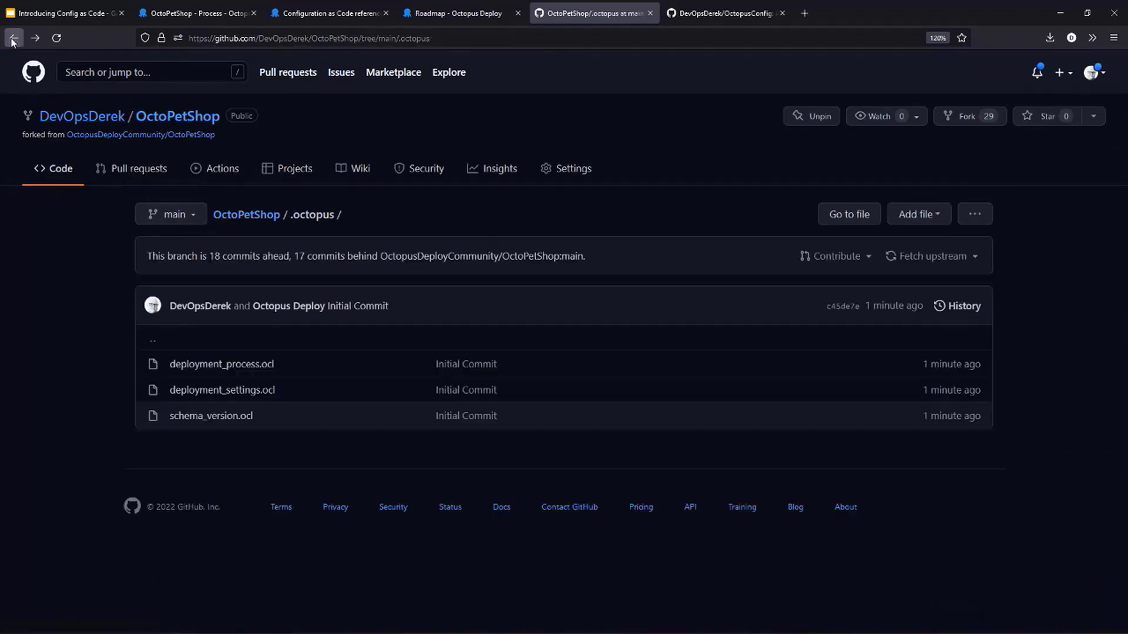
click(218, 390)
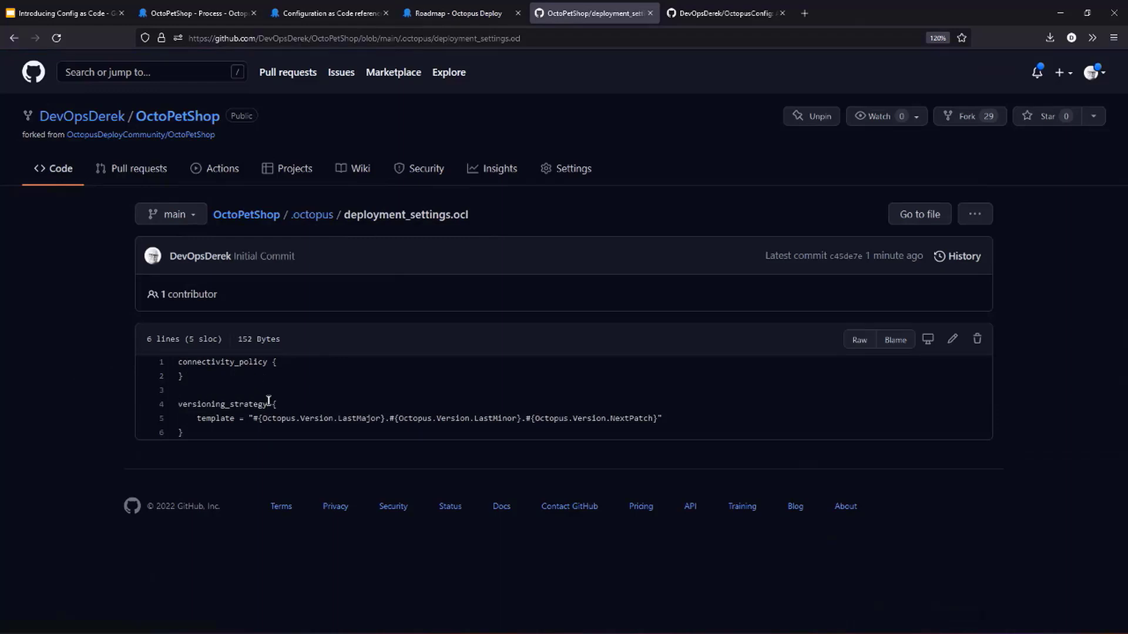
click(317, 214)
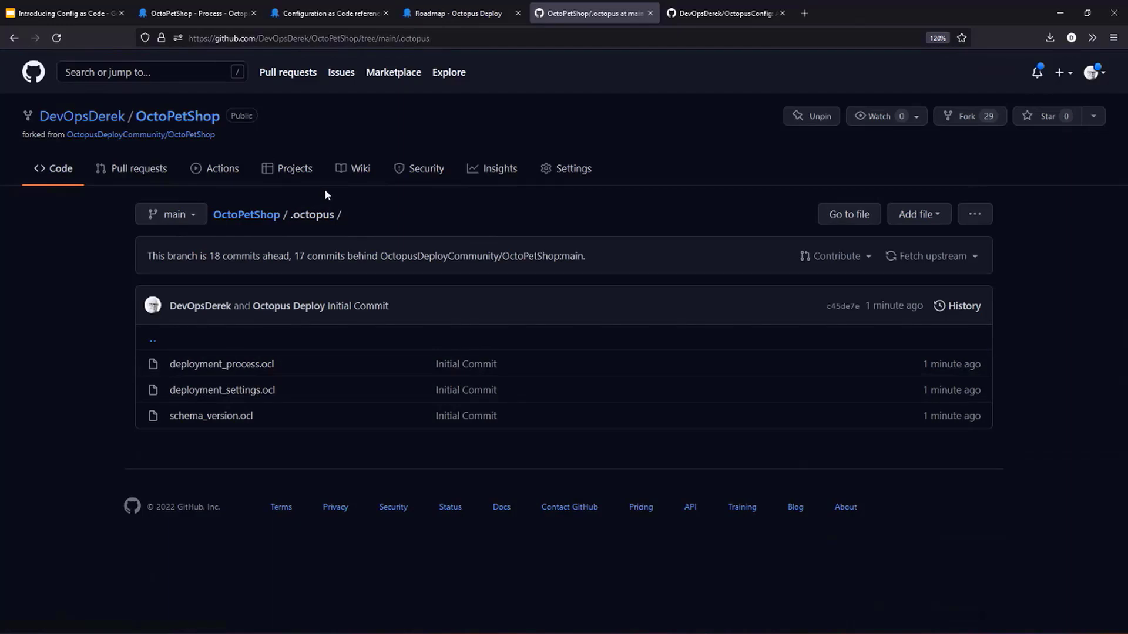
- Open deployment_process.ocl and examine the step definitions from Create Infrastructure for Test through Destroy Test Infrastructure
click(261, 365)
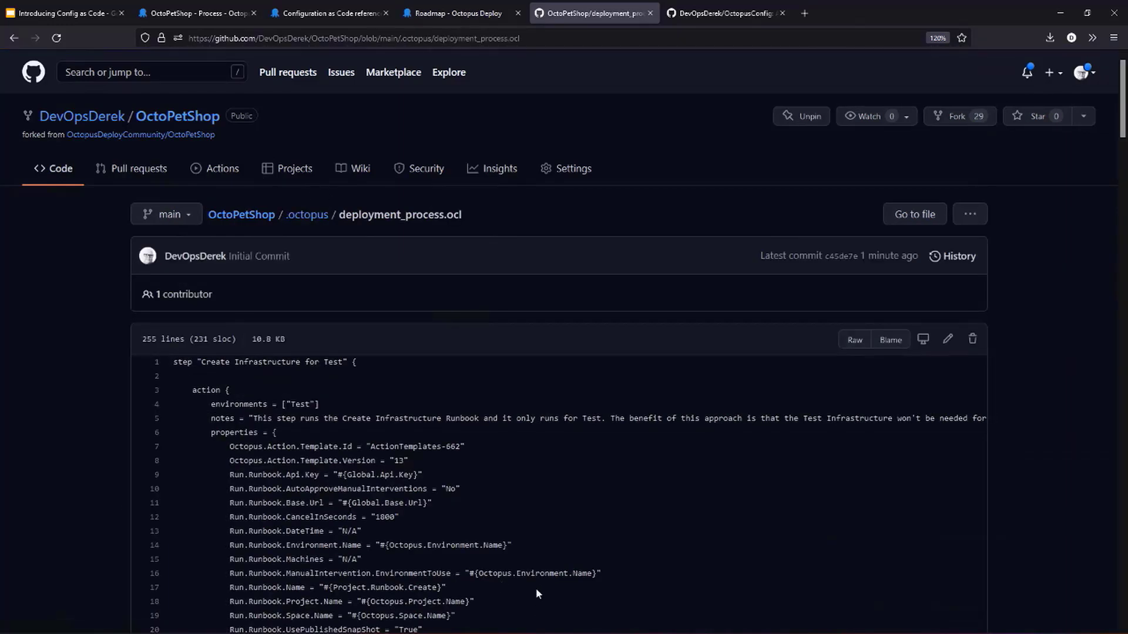
scroll(542, 571, down, 3)
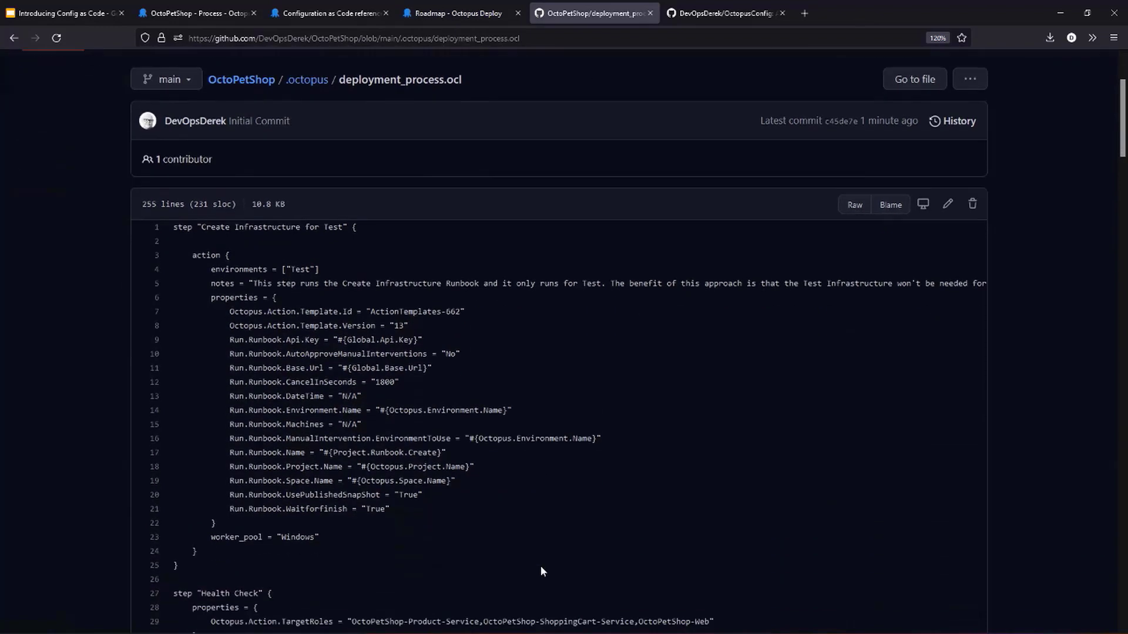
scroll(541, 568, down, 1)
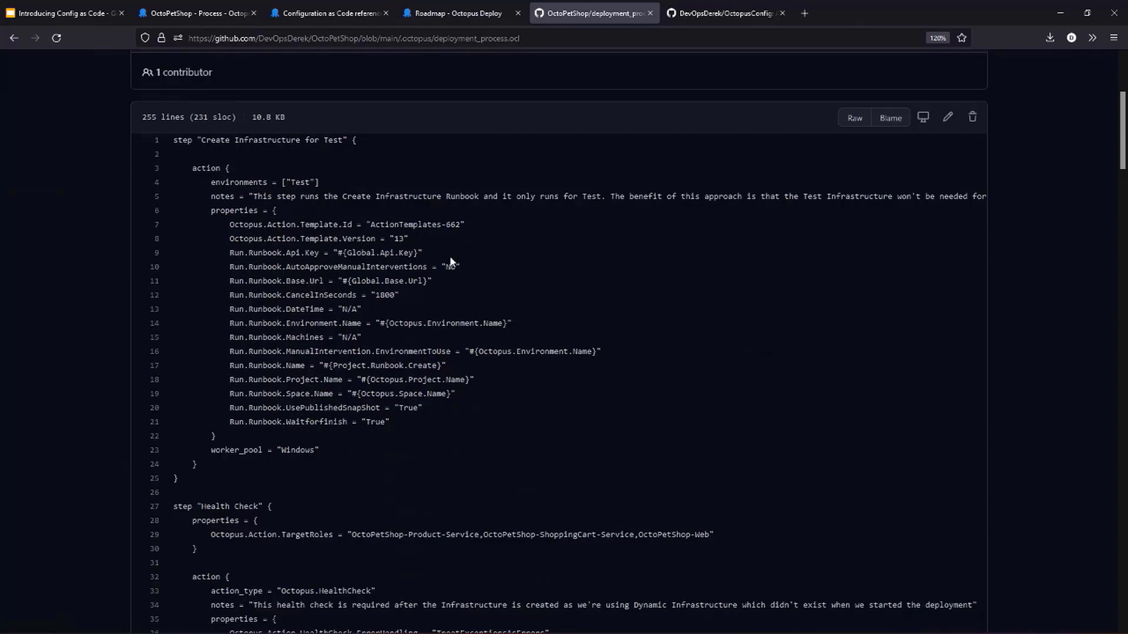
scroll(452, 261, down, 2)
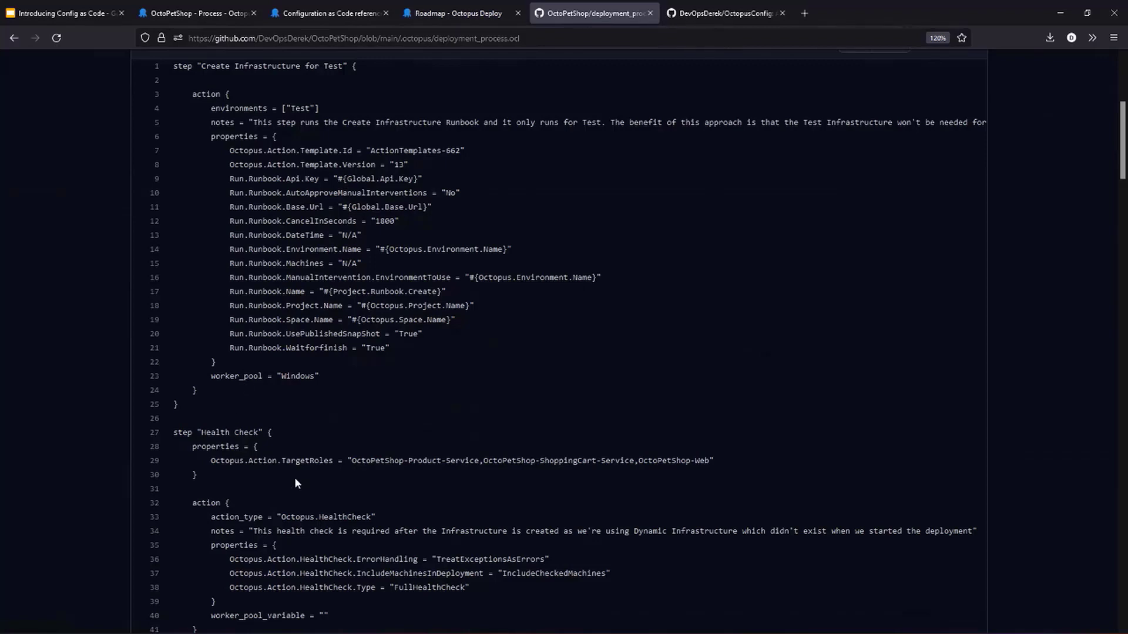
scroll(442, 420, down, 3)
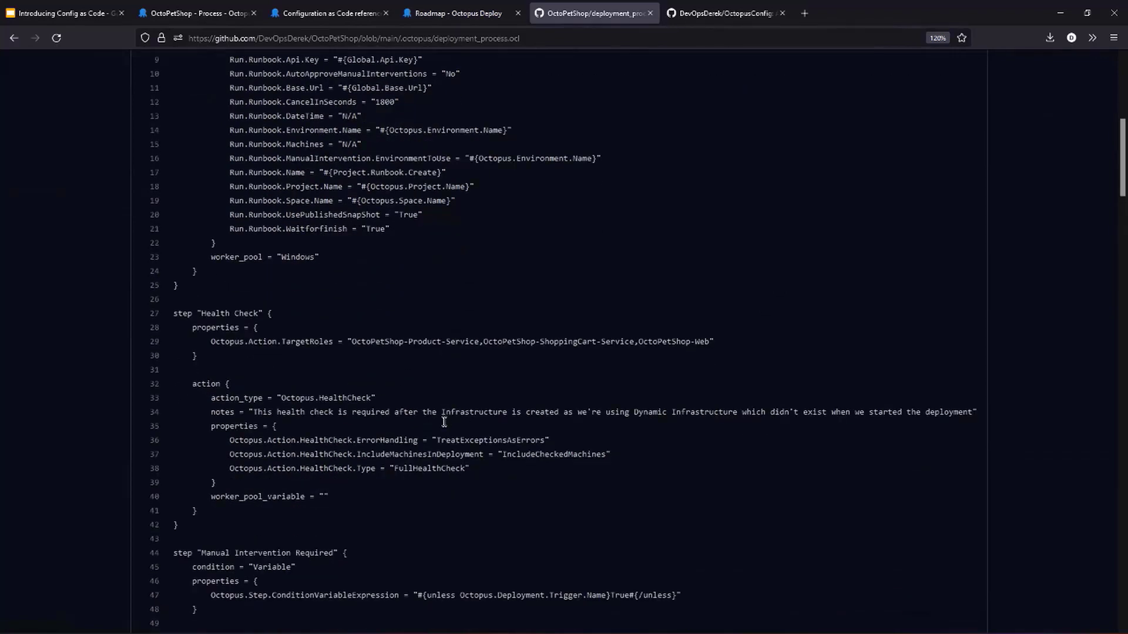
scroll(443, 421, down, 3)
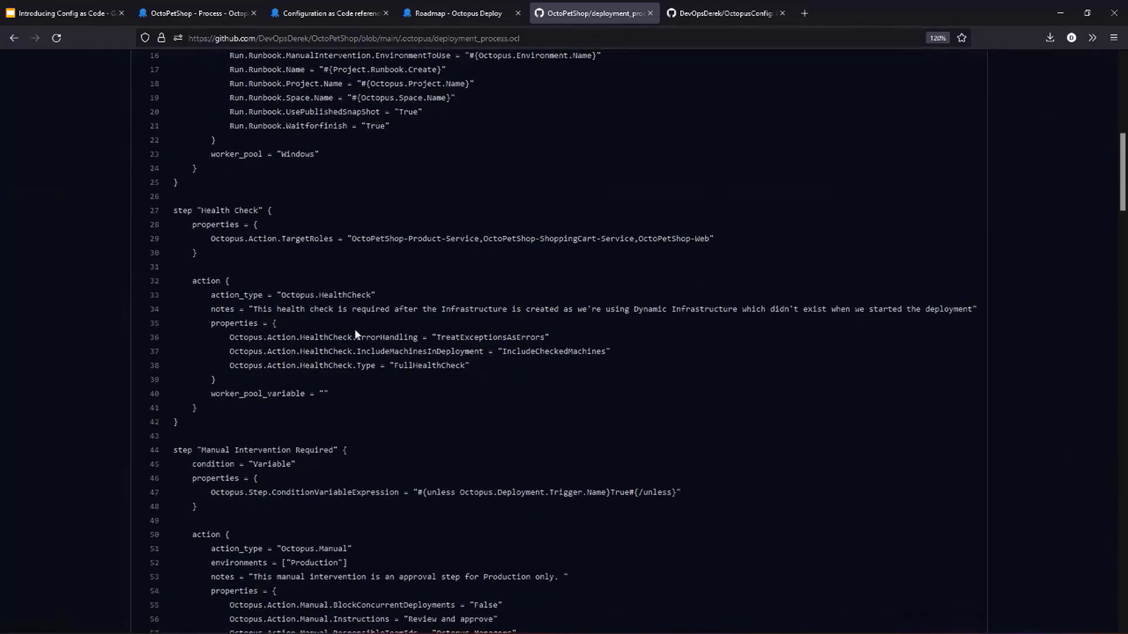
scroll(355, 334, down, 6)
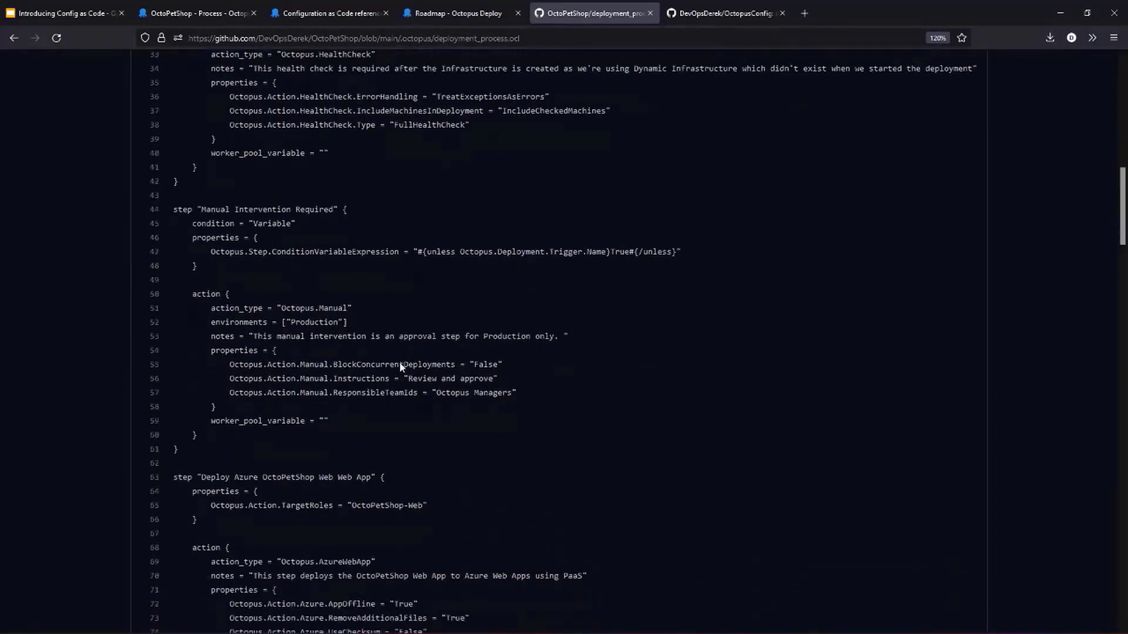
scroll(401, 366, down, 2)
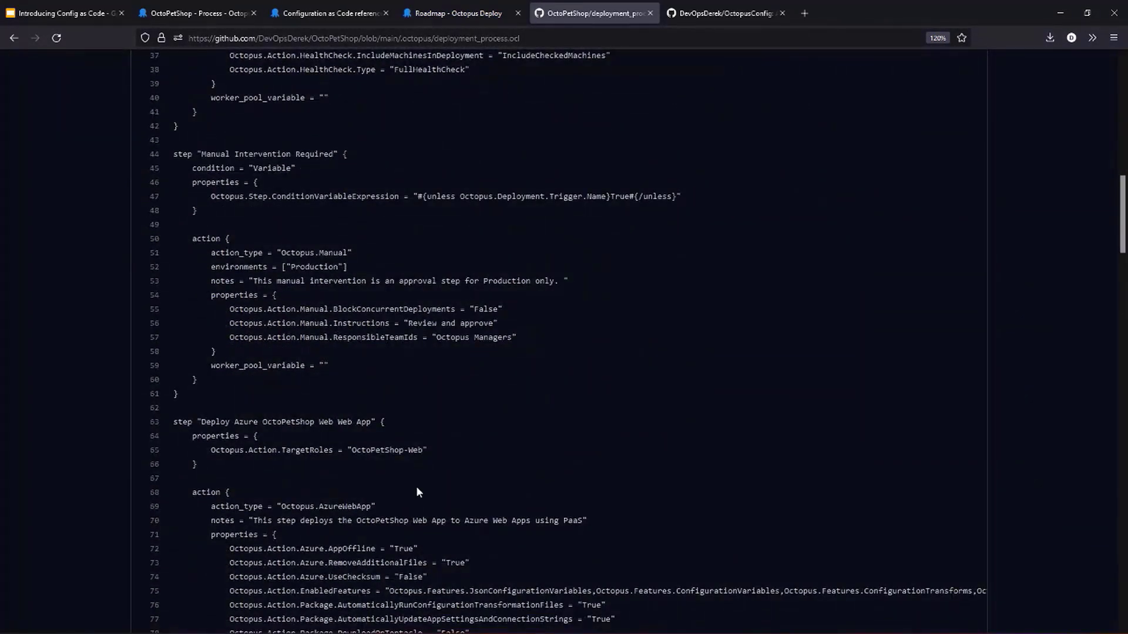
scroll(417, 488, down, 6)
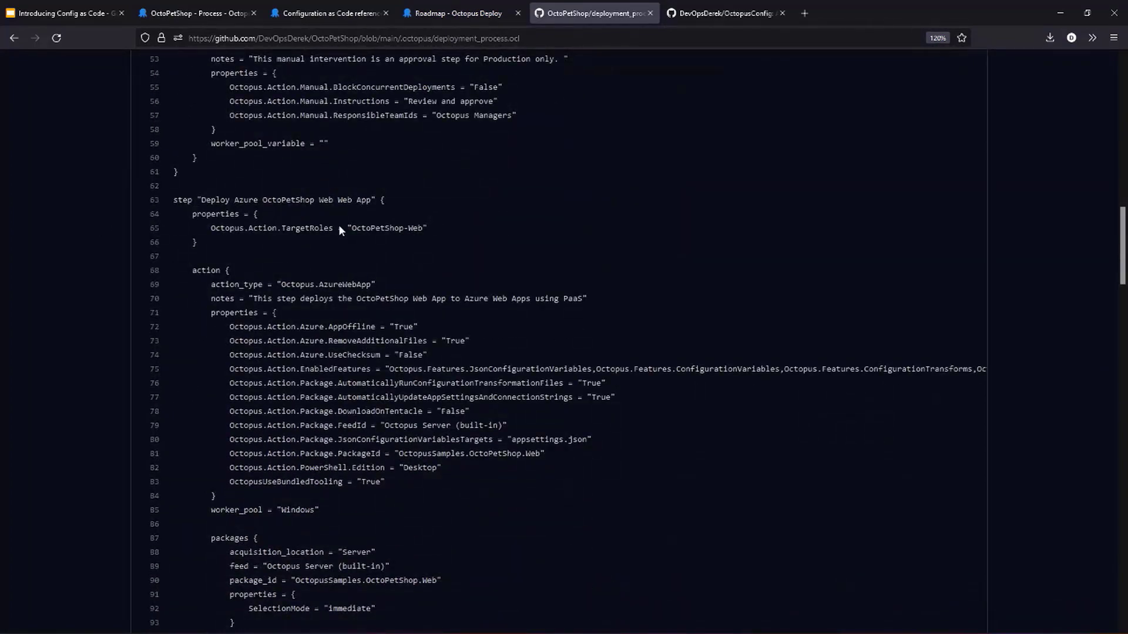
scroll(314, 446, down, 18)
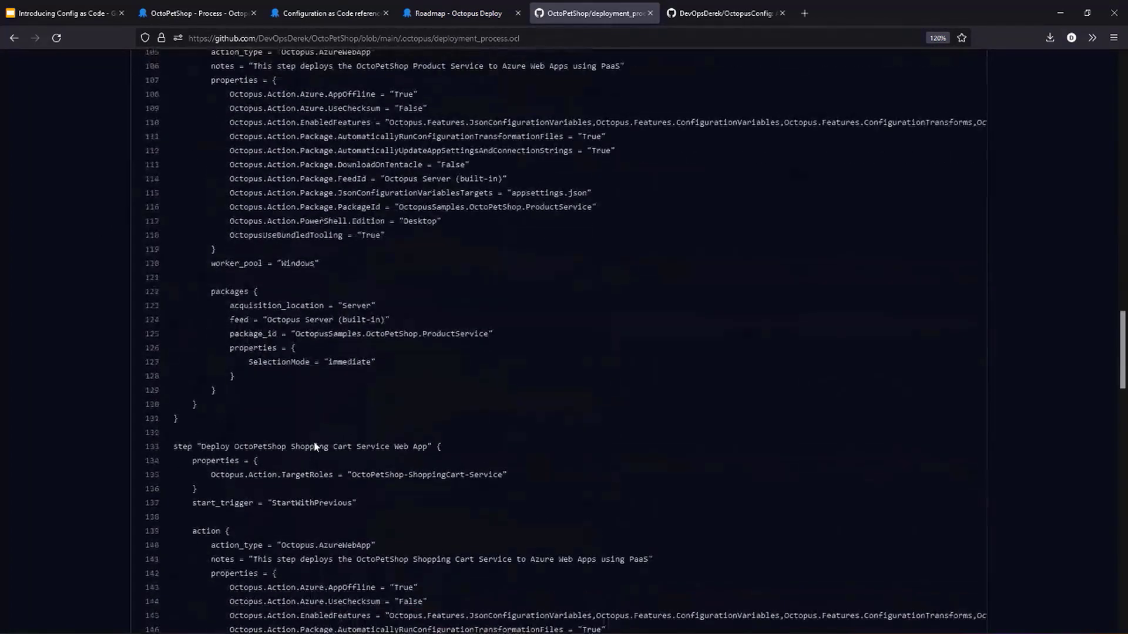
scroll(314, 446, down, 20)
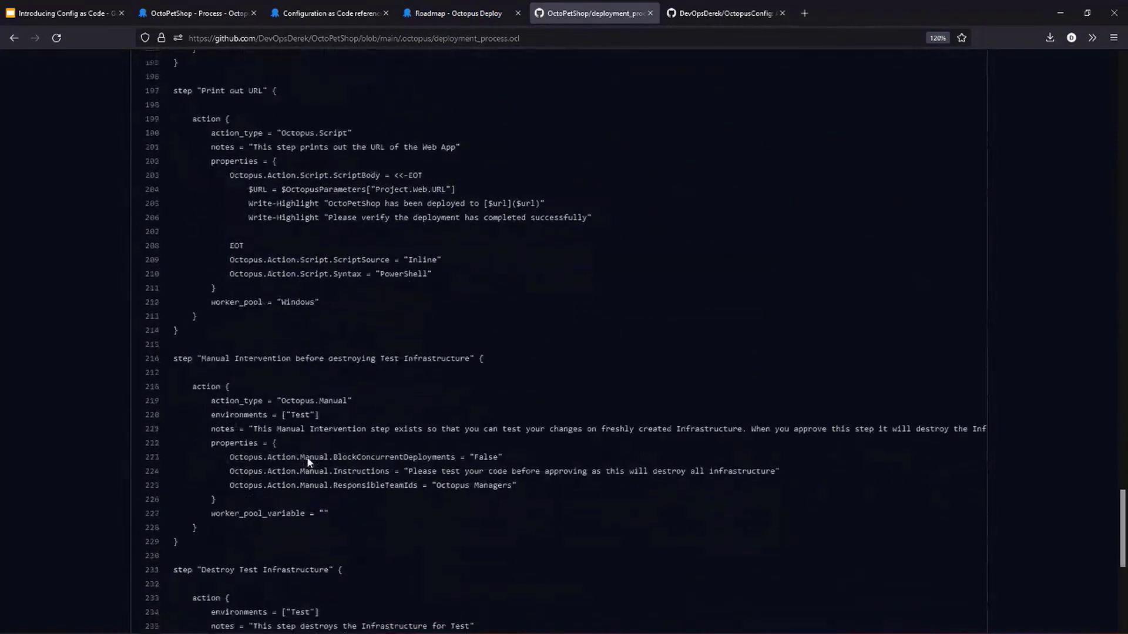
scroll(328, 472, down, 2)
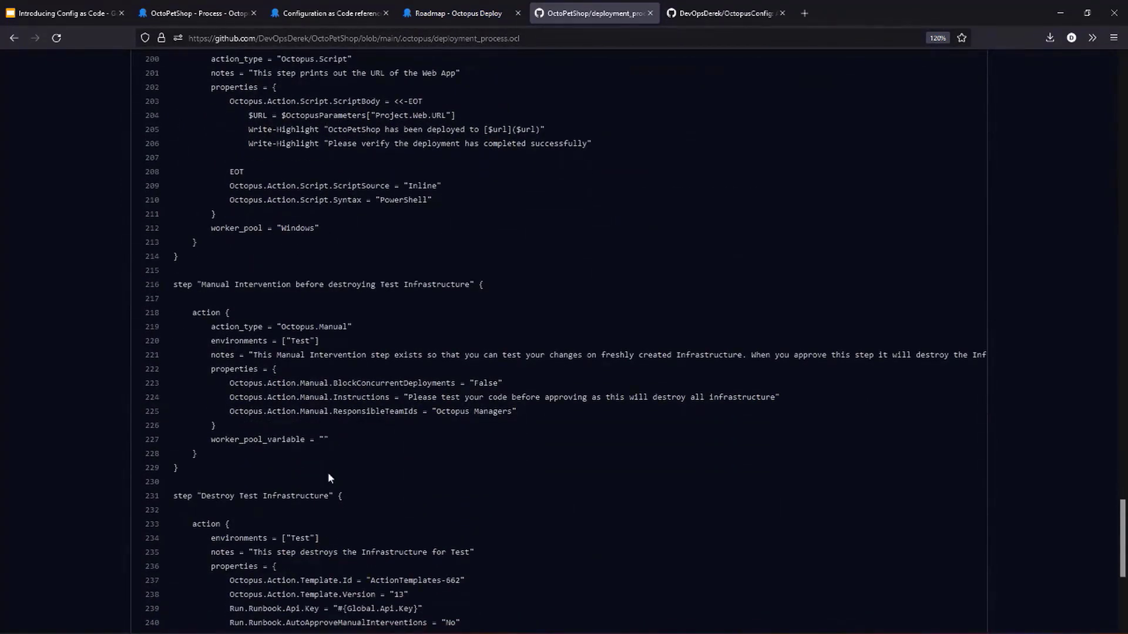
scroll(328, 472, down, 8)
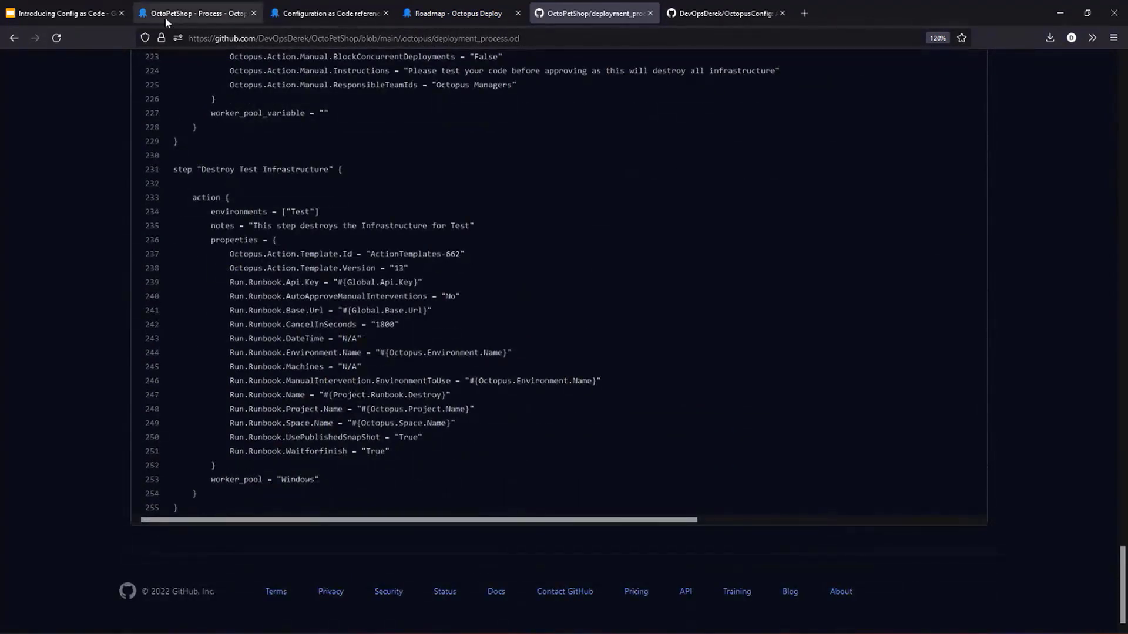
- Switch back to Octopus Deploy, open the OctoPetShop deployment process and fetch its available Git branches, keeping main selected
click(166, 17)
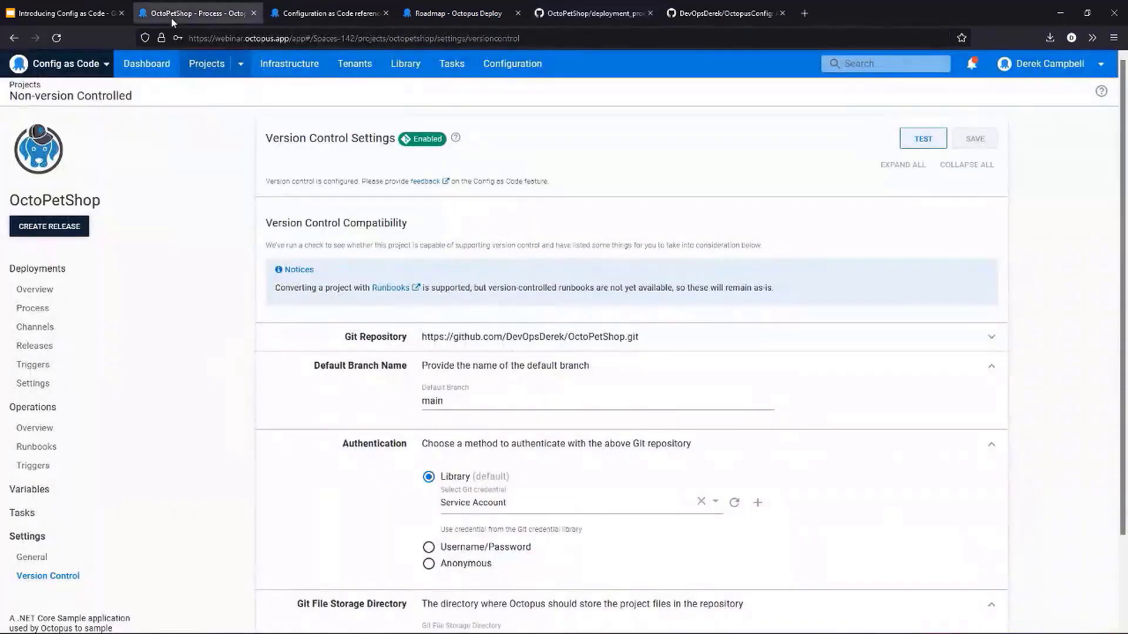
click(60, 315)
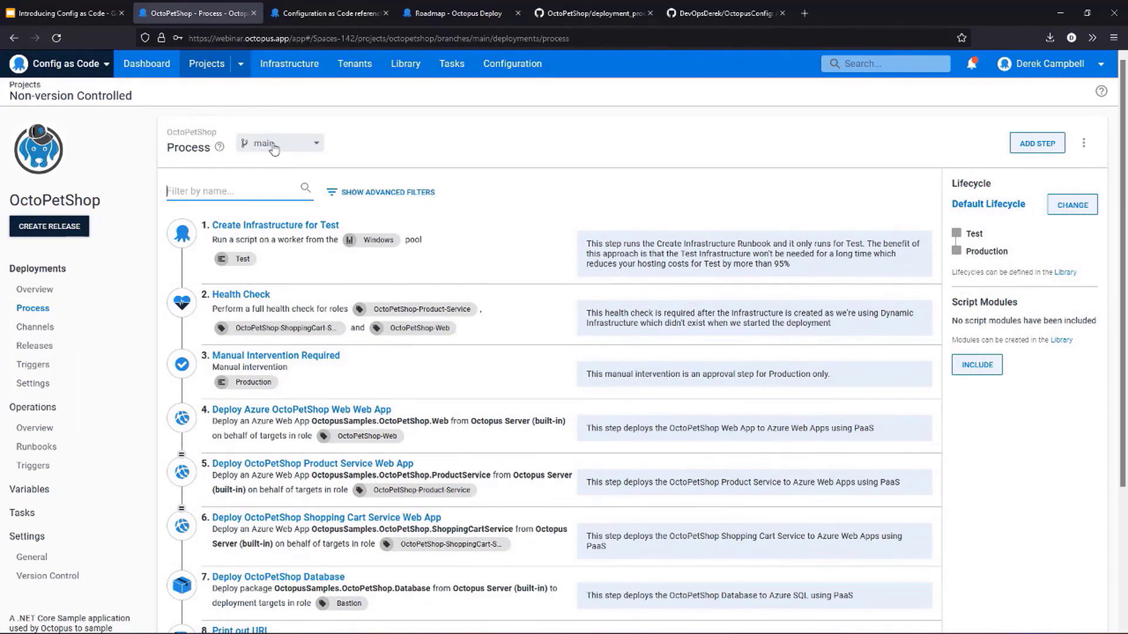
click(271, 149)
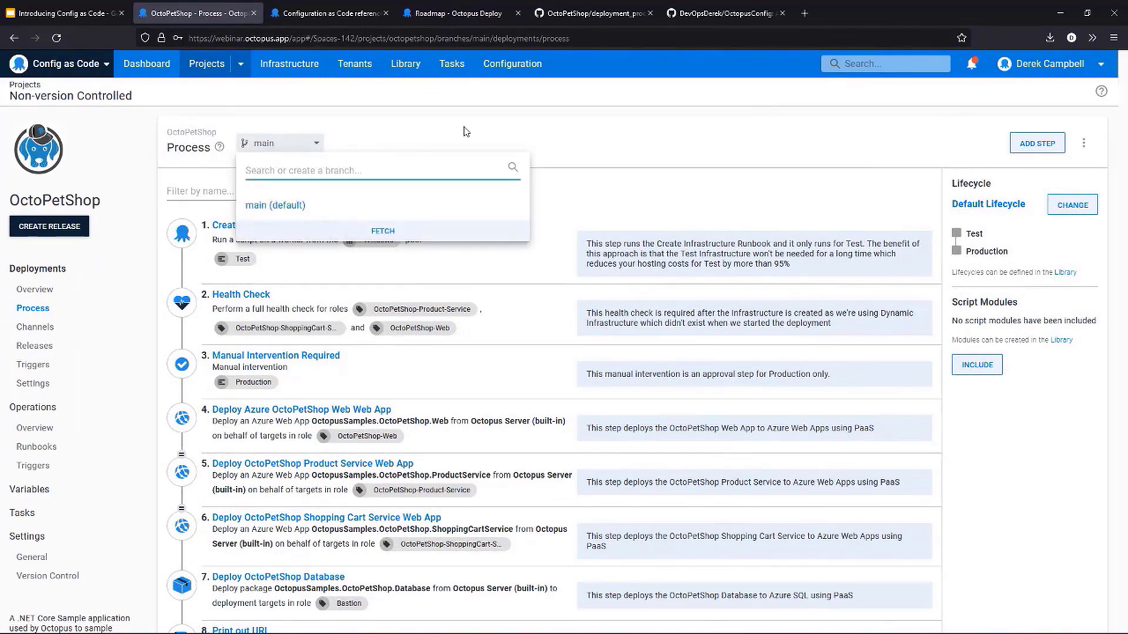
click(383, 232)
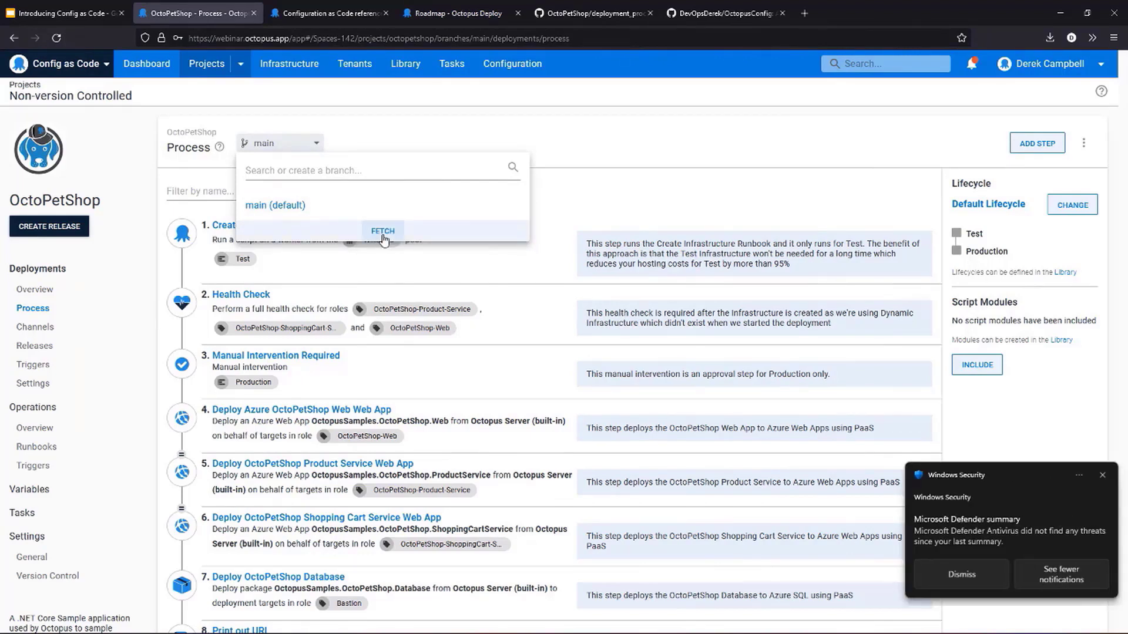
click(1102, 474)
click(446, 269)
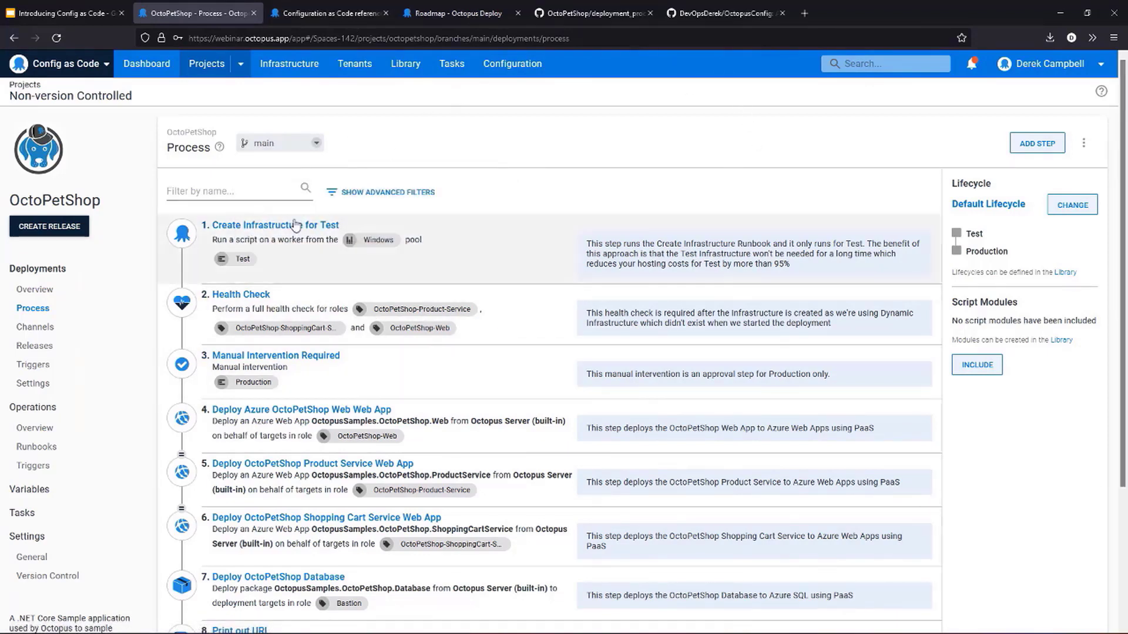
- Replace the notes of the Create Infrastructure for Test step with "Demo for Config as Code!"
click(283, 236)
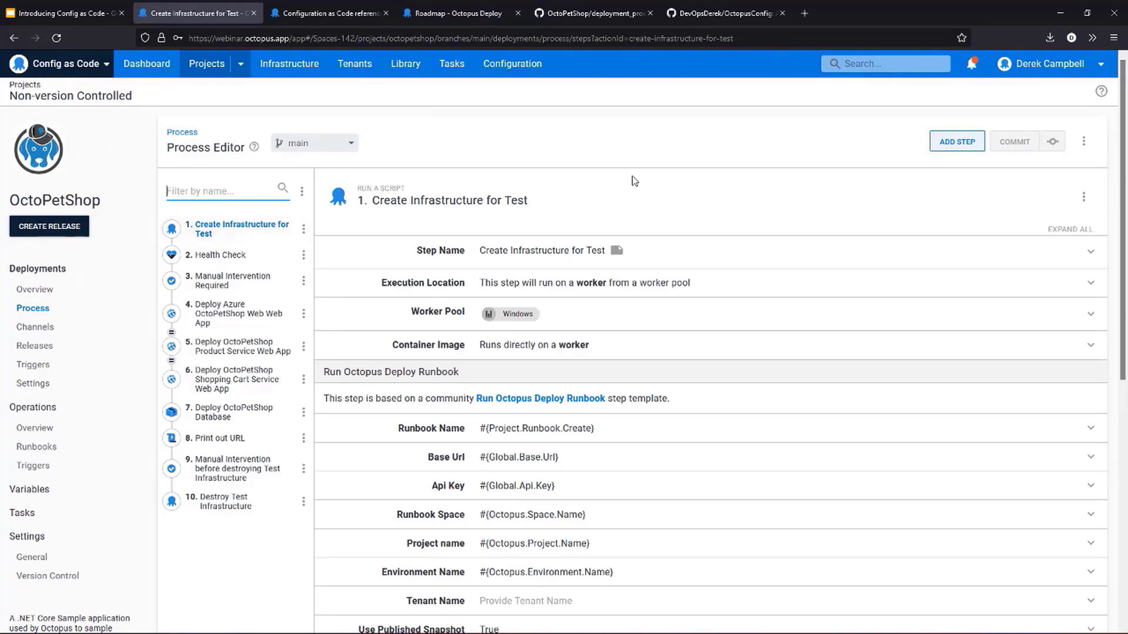
click(687, 272)
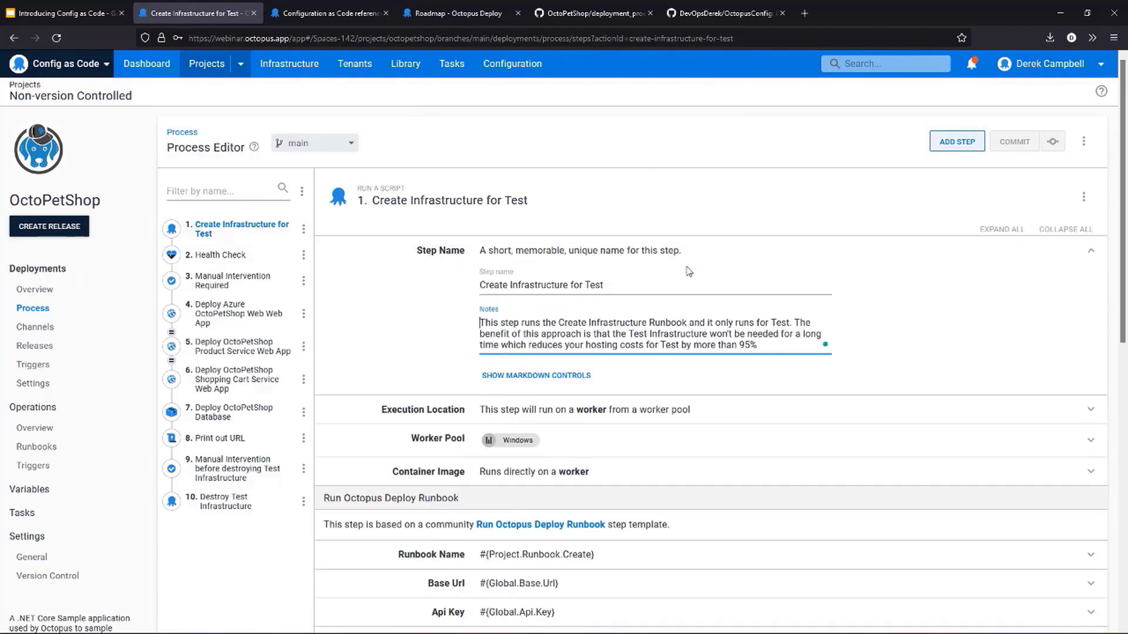
drag(762, 348, 399, 319)
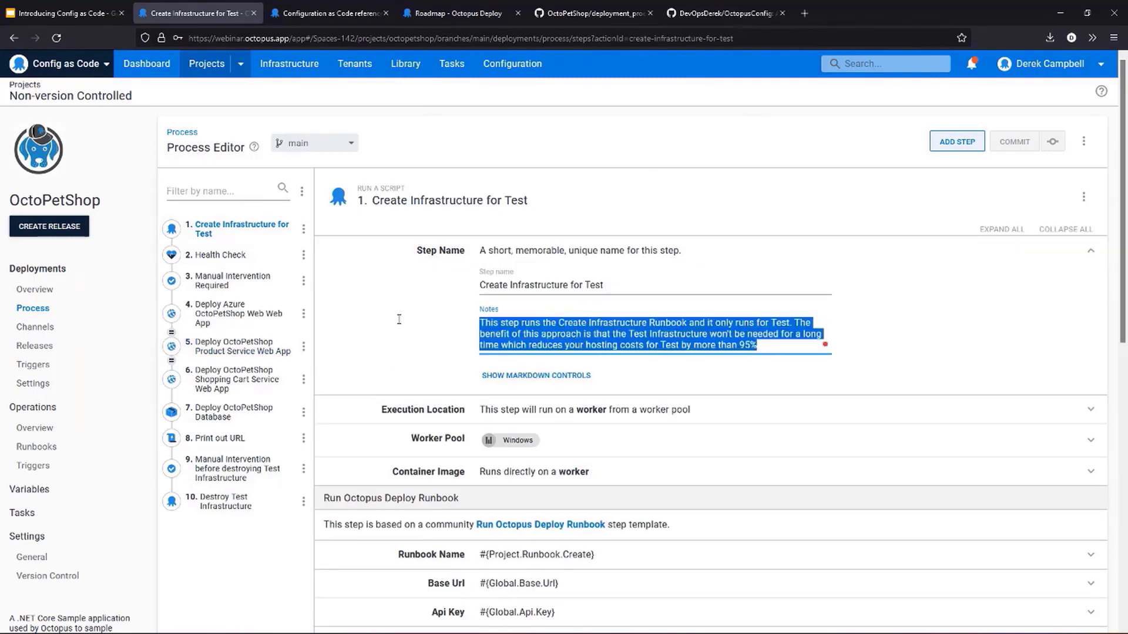
key(BackSpace)
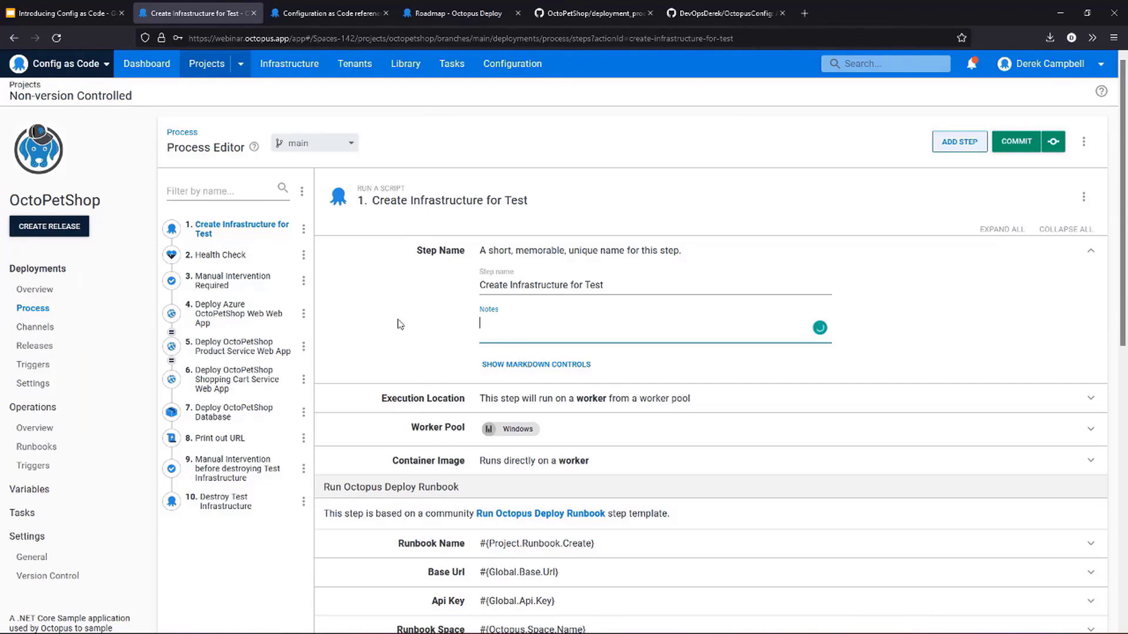
text(Demo for Config as Code!)
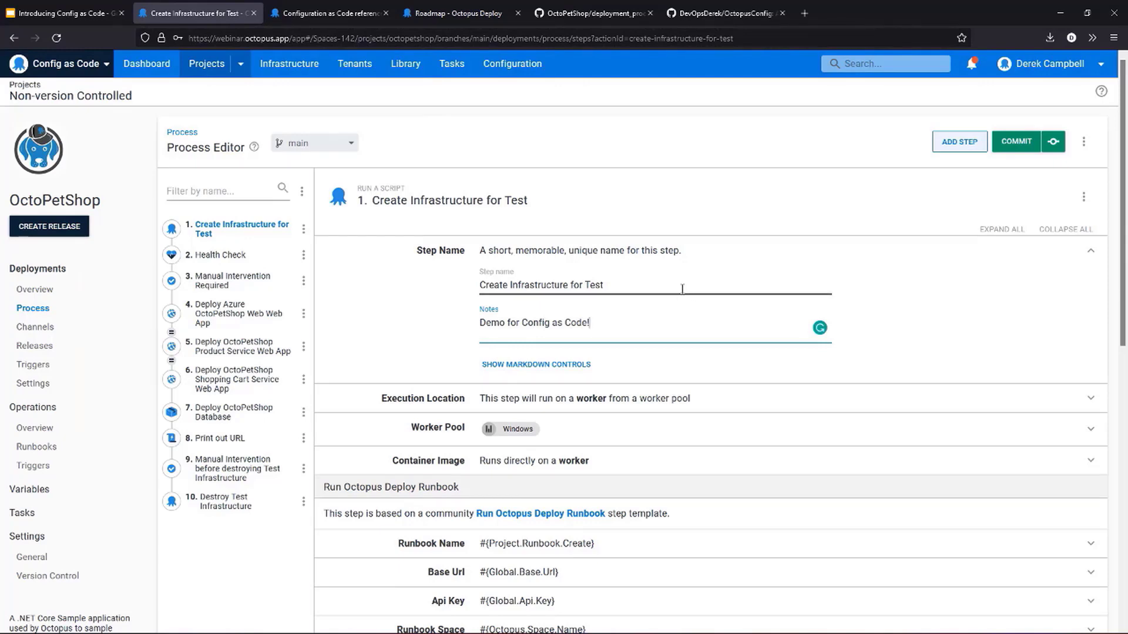
- Commit the process change with summary "Updated deployment process" to a new hyphenated branch combining Devops, the author's first name and Patch1
click(1015, 142)
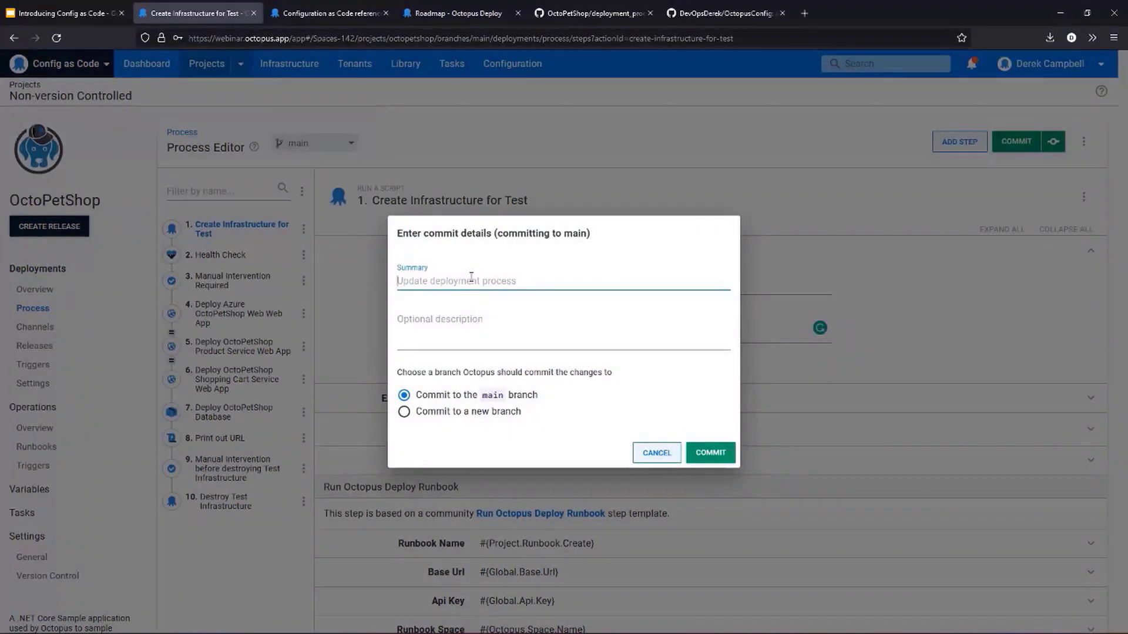
text(Updated)
text(deplo)
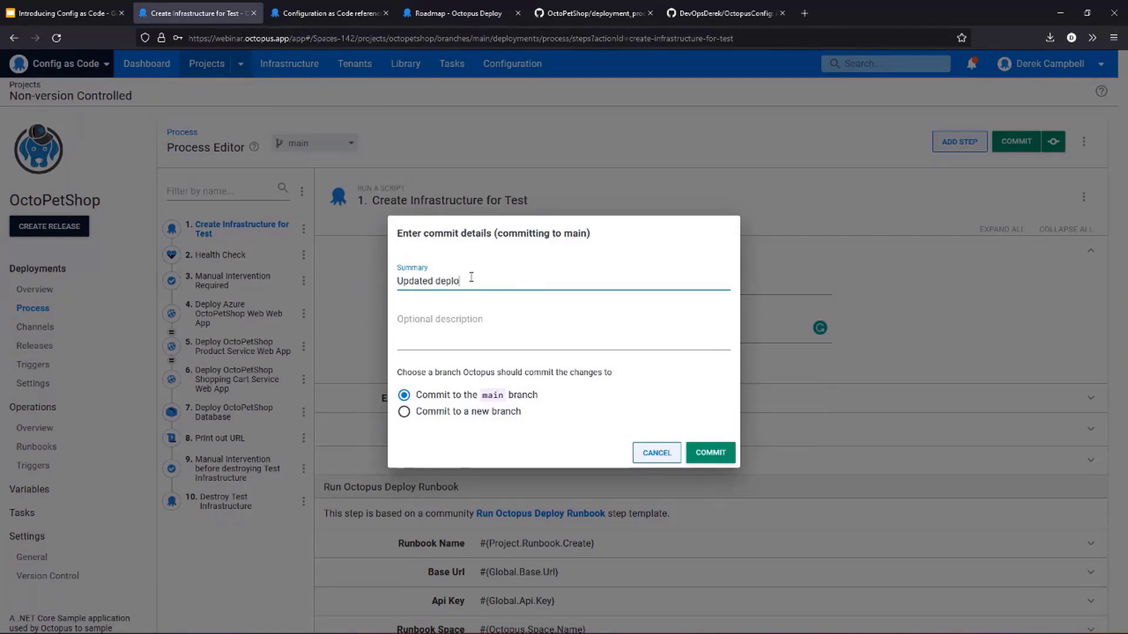
text(yment process)
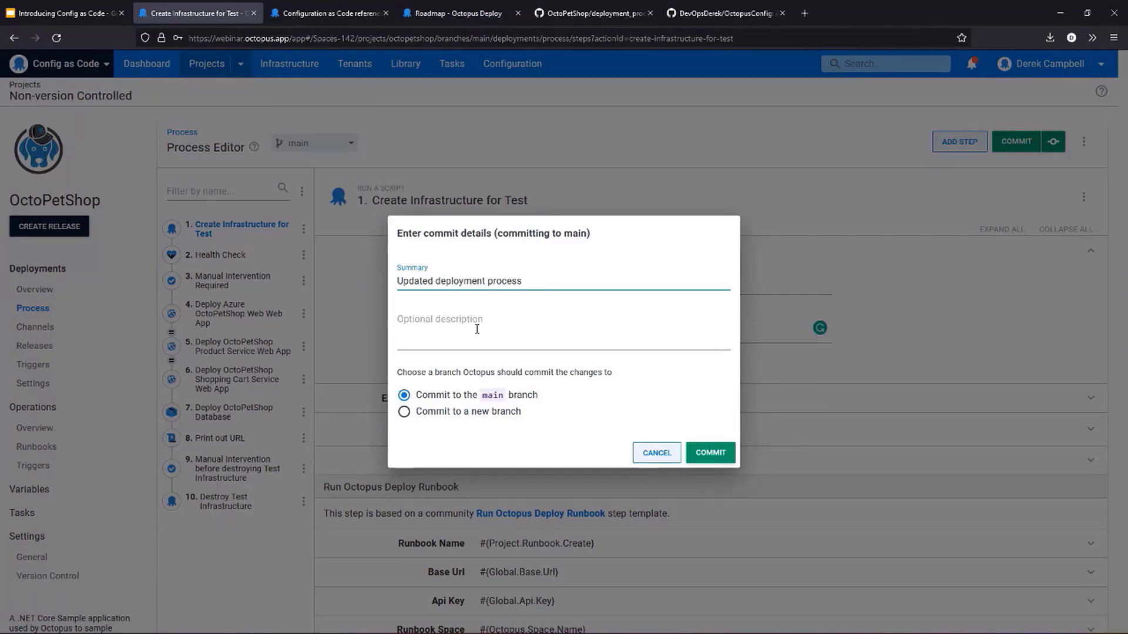
click(441, 414)
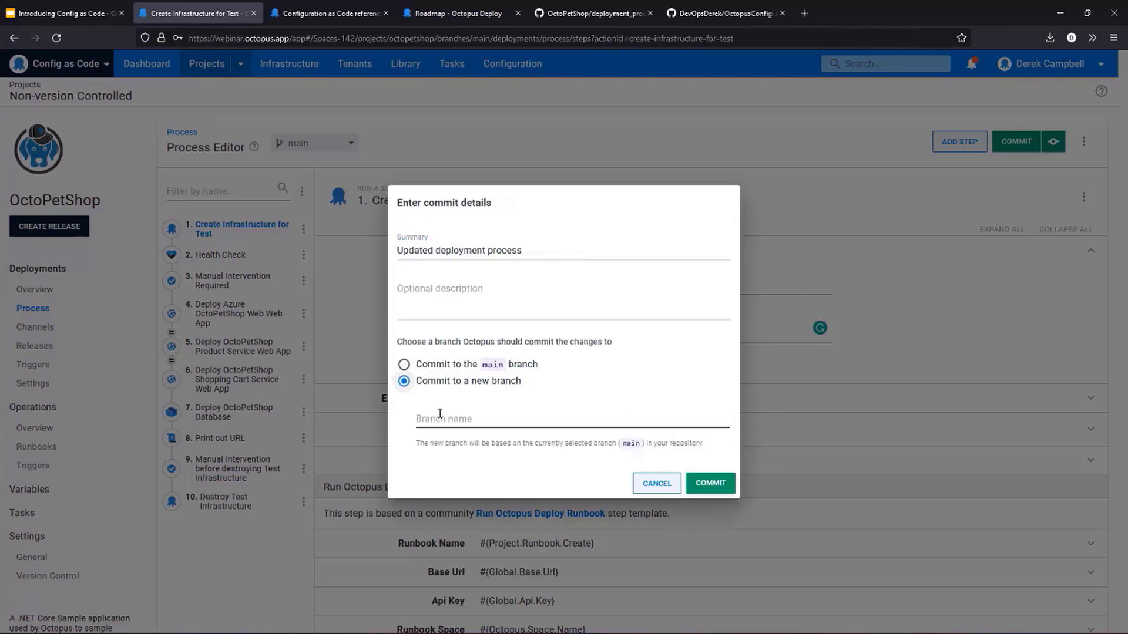
click(546, 421)
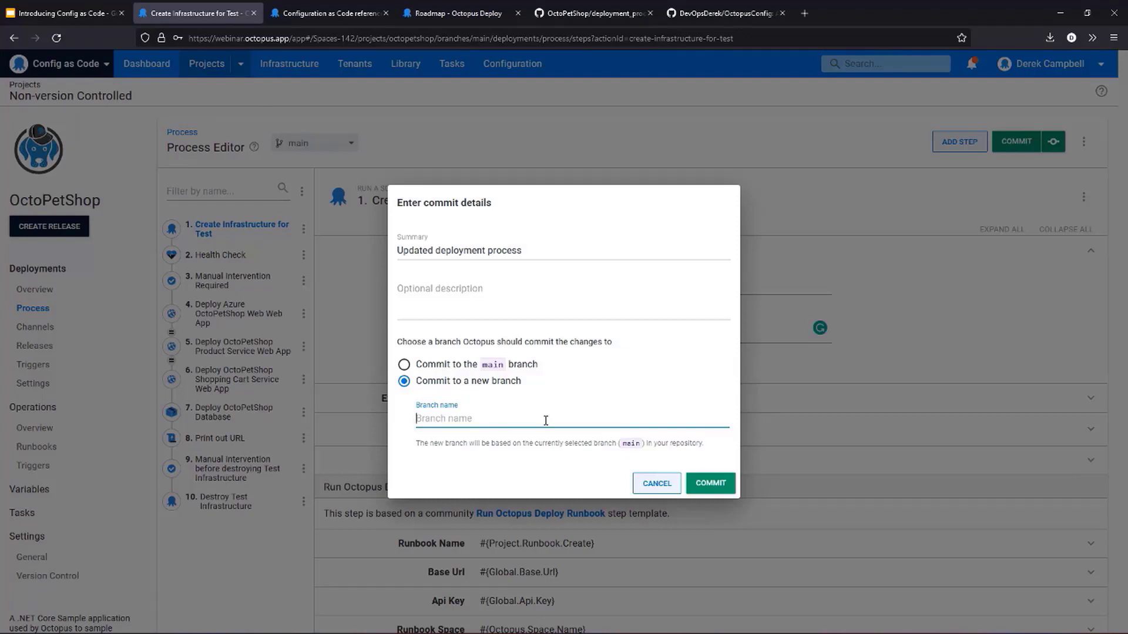
text(De)
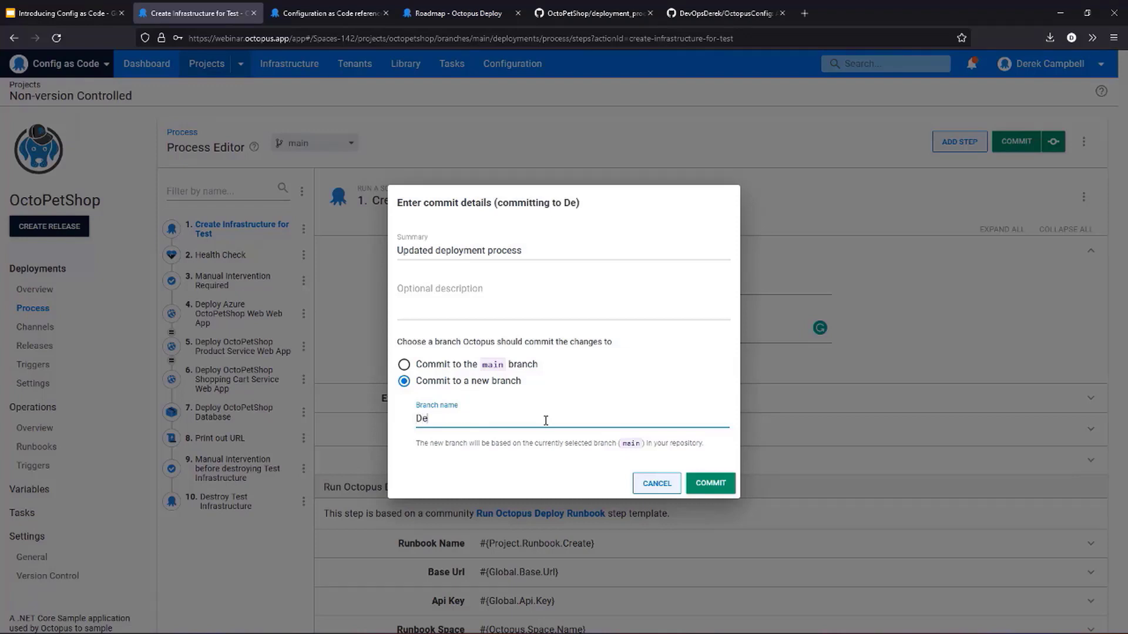
text(vops-Derek-Patch1)
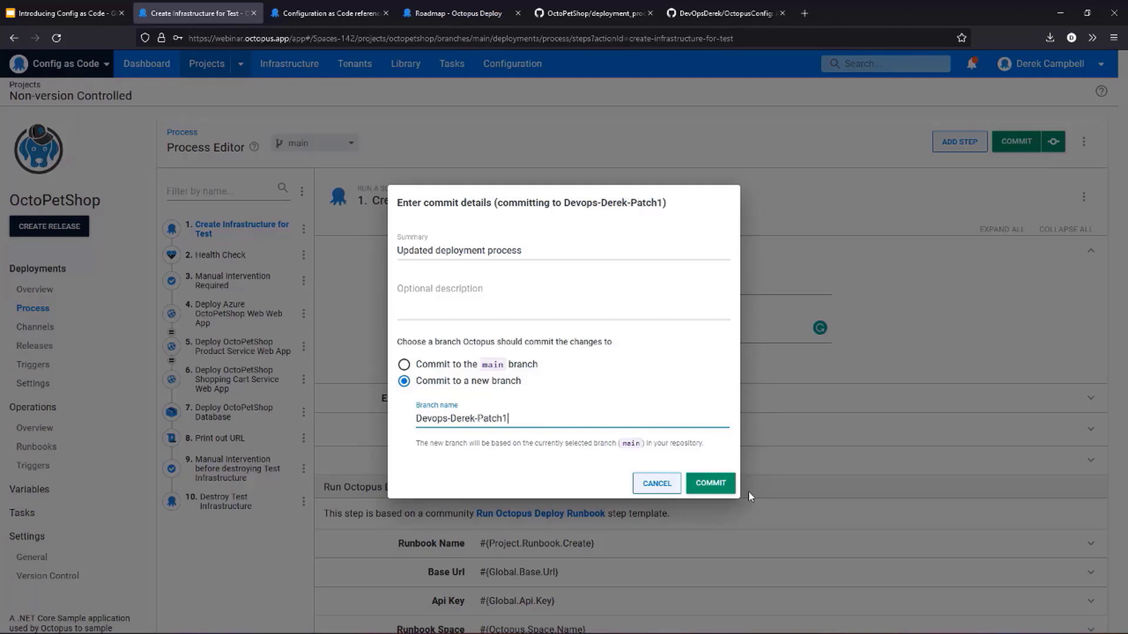
click(722, 484)
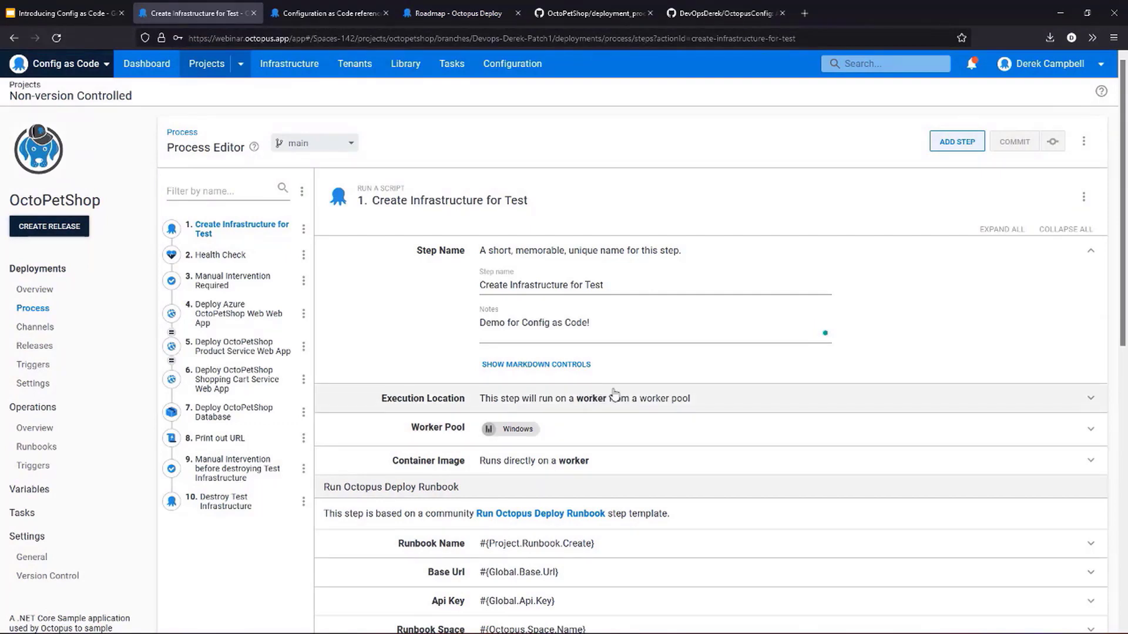
- Select the new Patch1 branch in the process editor and open the project's deployments overview
click(298, 143)
click(315, 206)
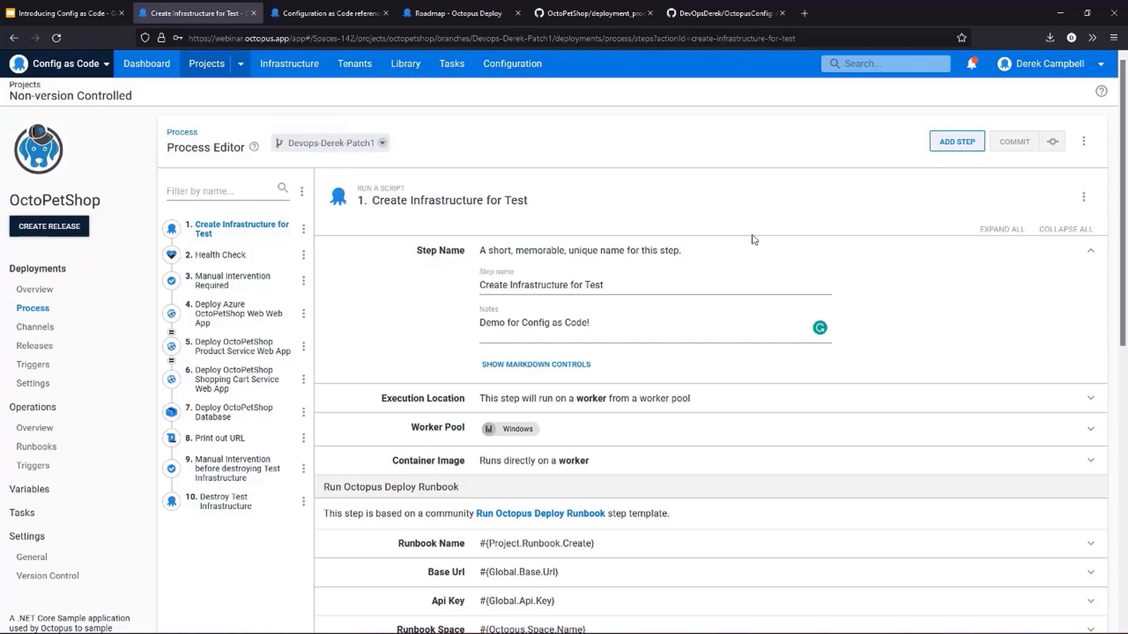
click(36, 290)
- Switch to GitHub, return to the root of the OctoPetShop repository's code and select the Patch1 branch
click(590, 13)
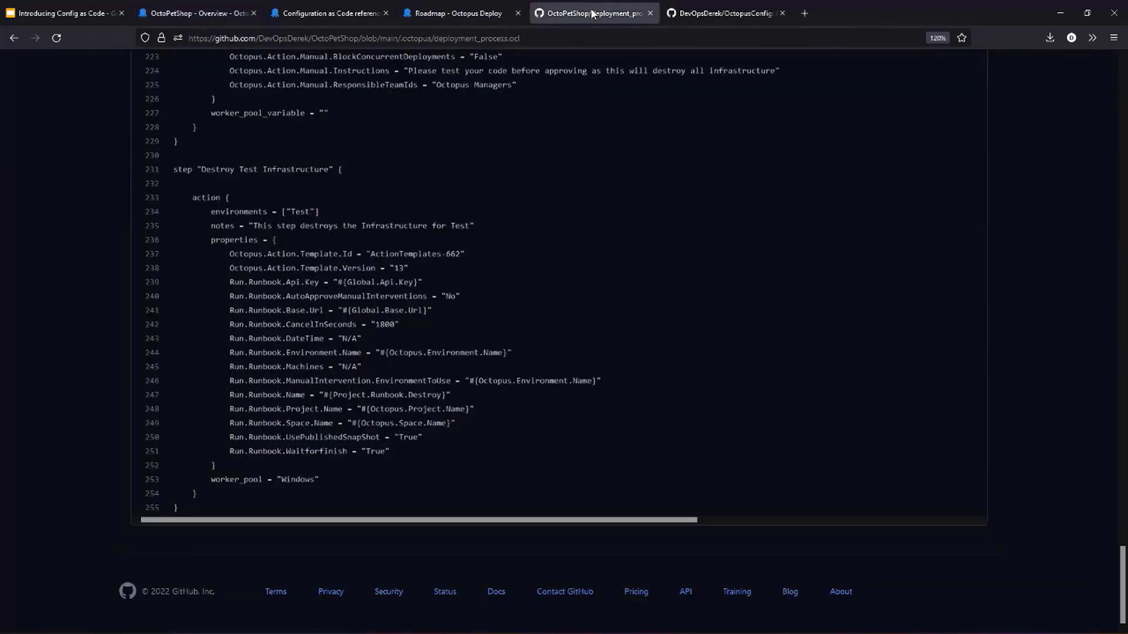
scroll(492, 351, up, 10)
scroll(493, 350, up, 20)
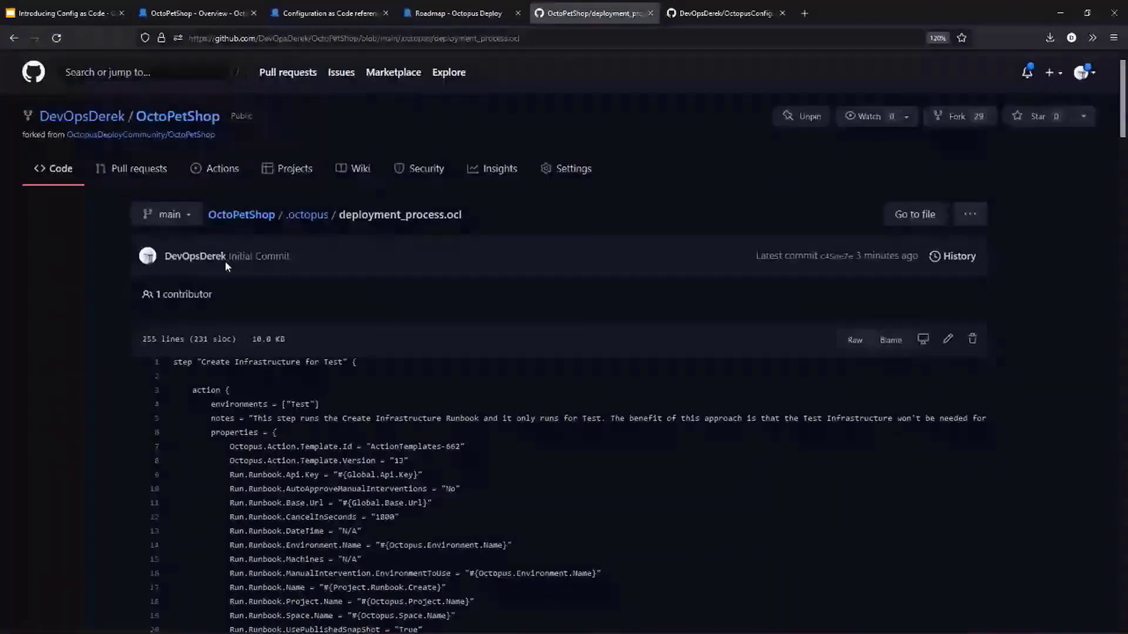
click(76, 172)
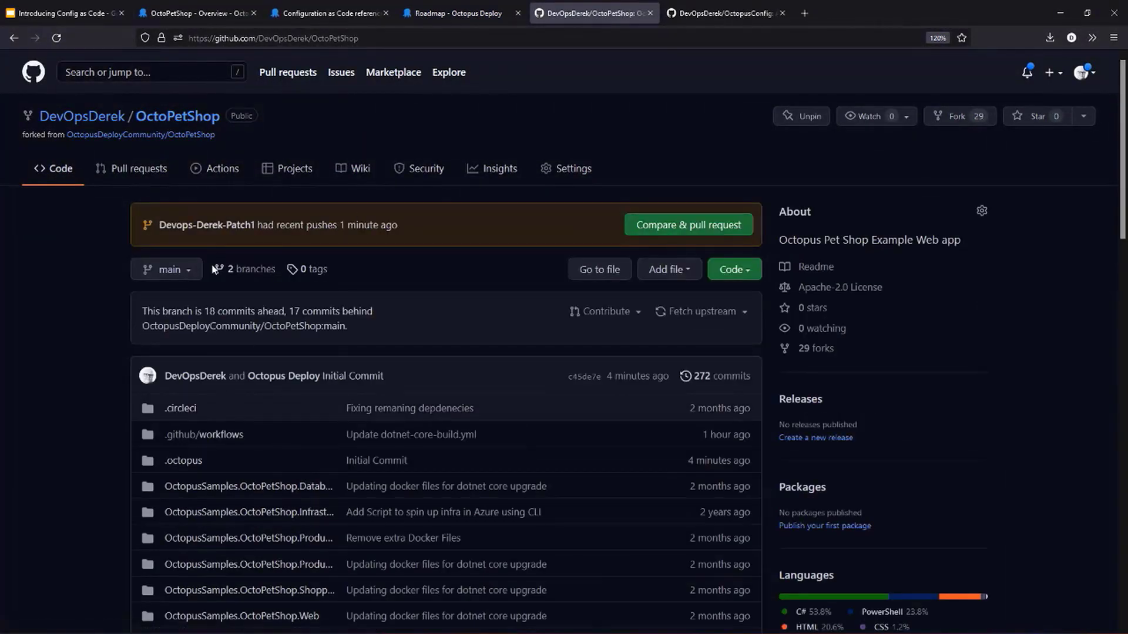
click(187, 270)
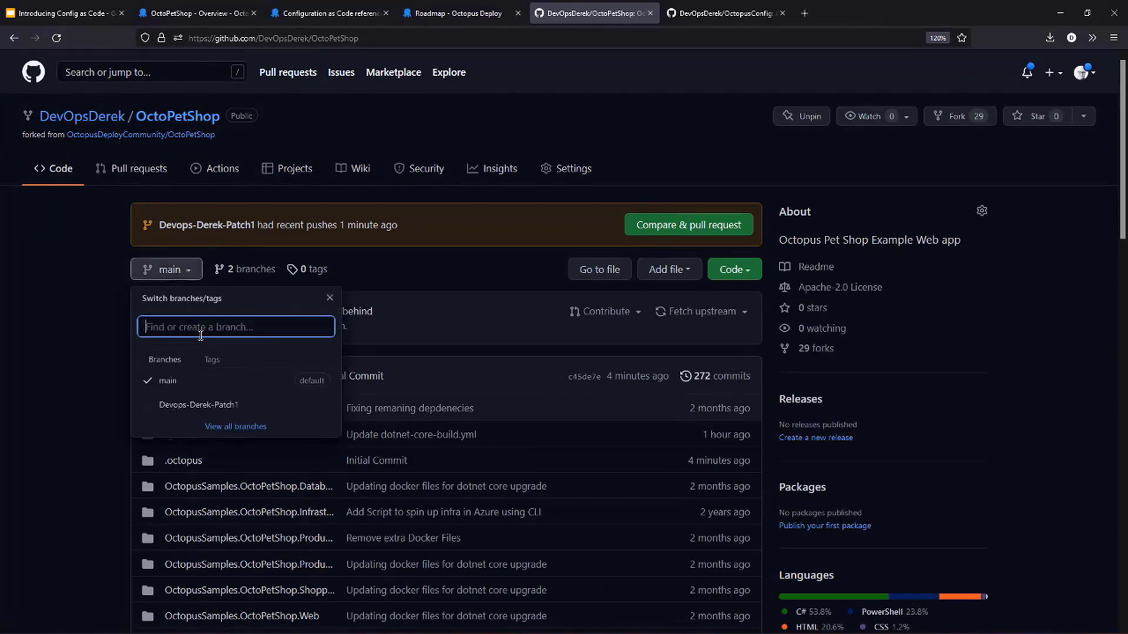
click(206, 404)
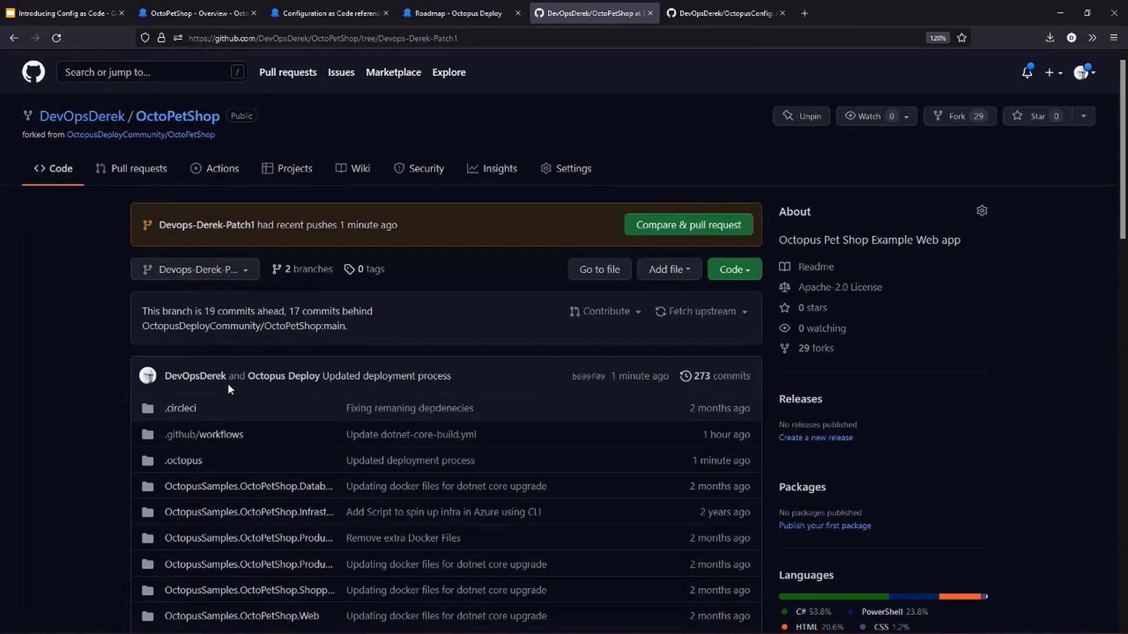
- Open deployment_process.ocl in the .octopus folder and highlight the notes value of the Create Infrastructure for Test step
click(189, 461)
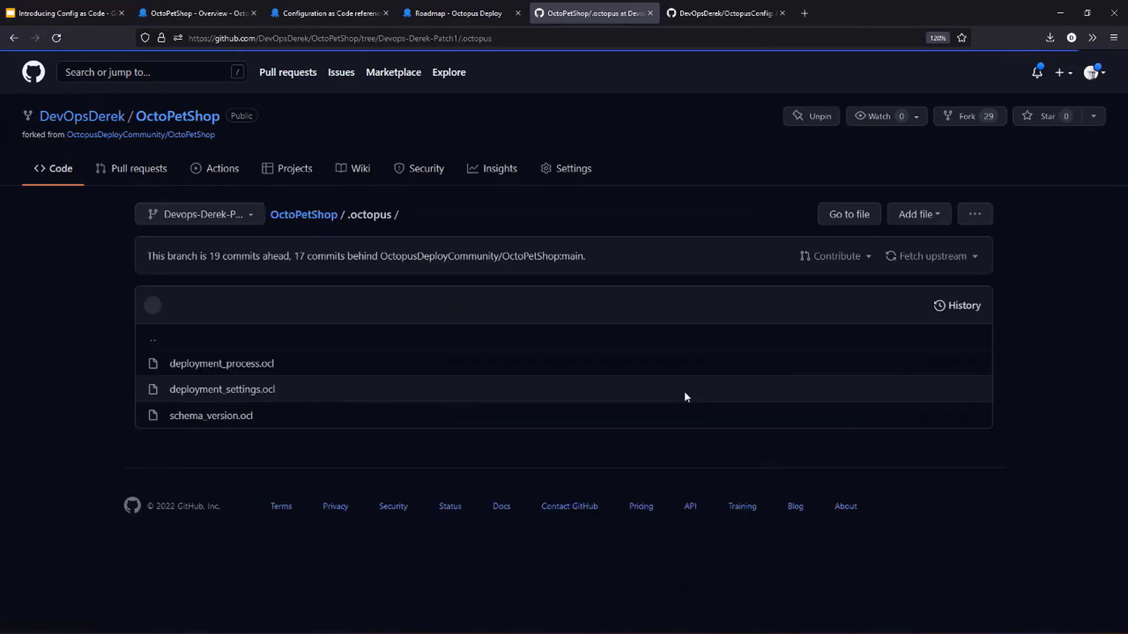
click(254, 365)
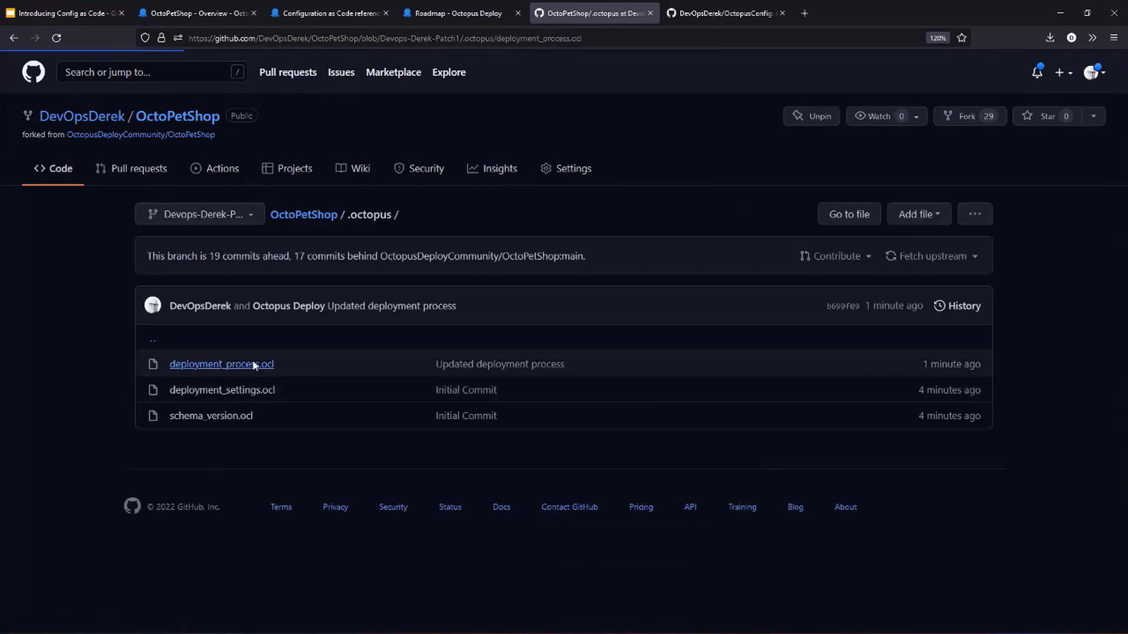
scroll(386, 394, down, 3)
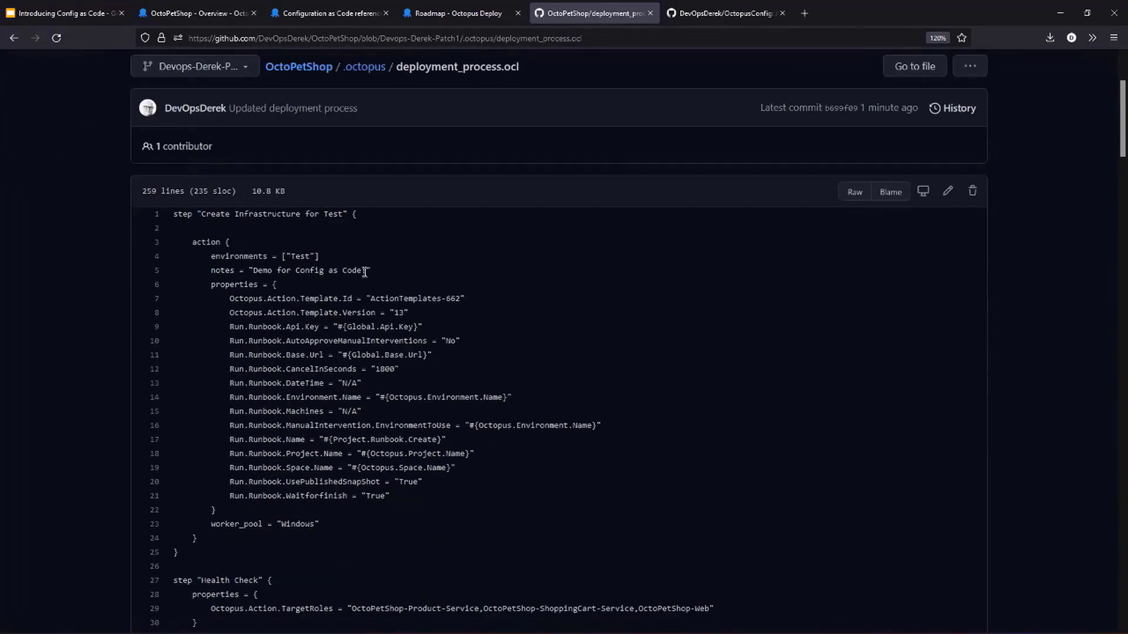
drag(371, 270, 249, 278)
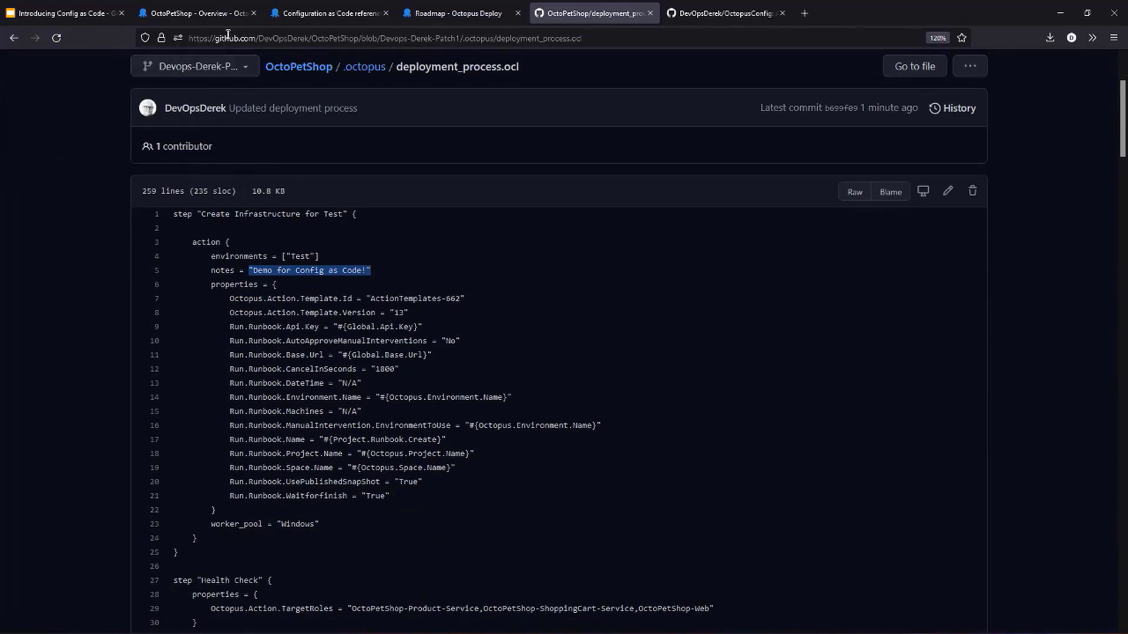
- Switch back to Octopus Deploy, open the deployment process and change the viewed branch to main to compare the first step's notes
click(194, 13)
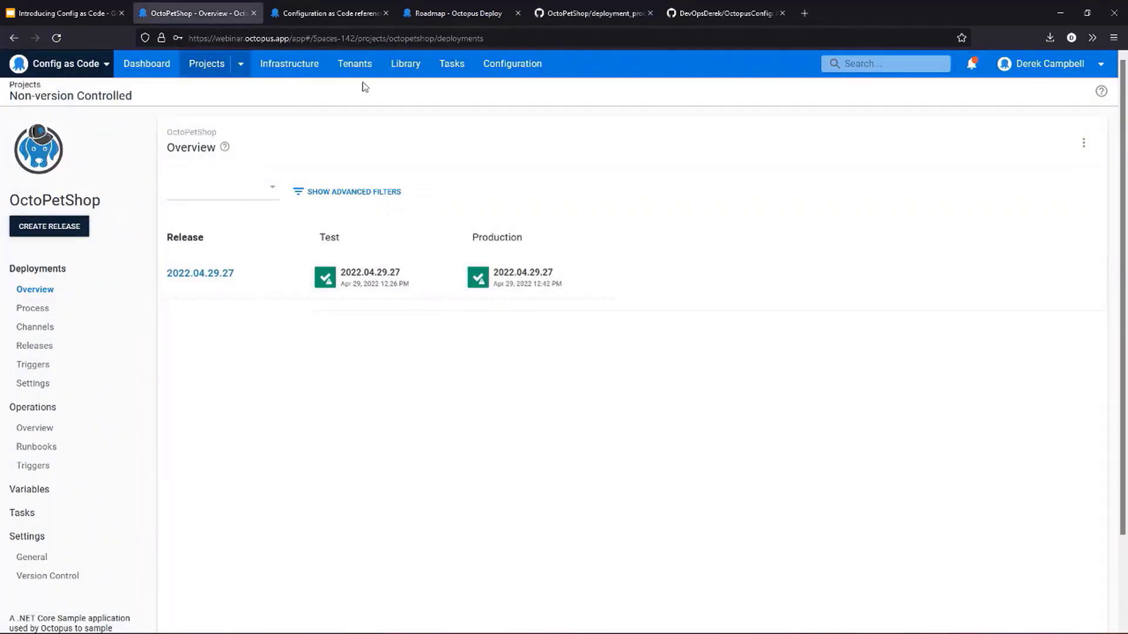
click(590, 12)
click(194, 13)
click(51, 312)
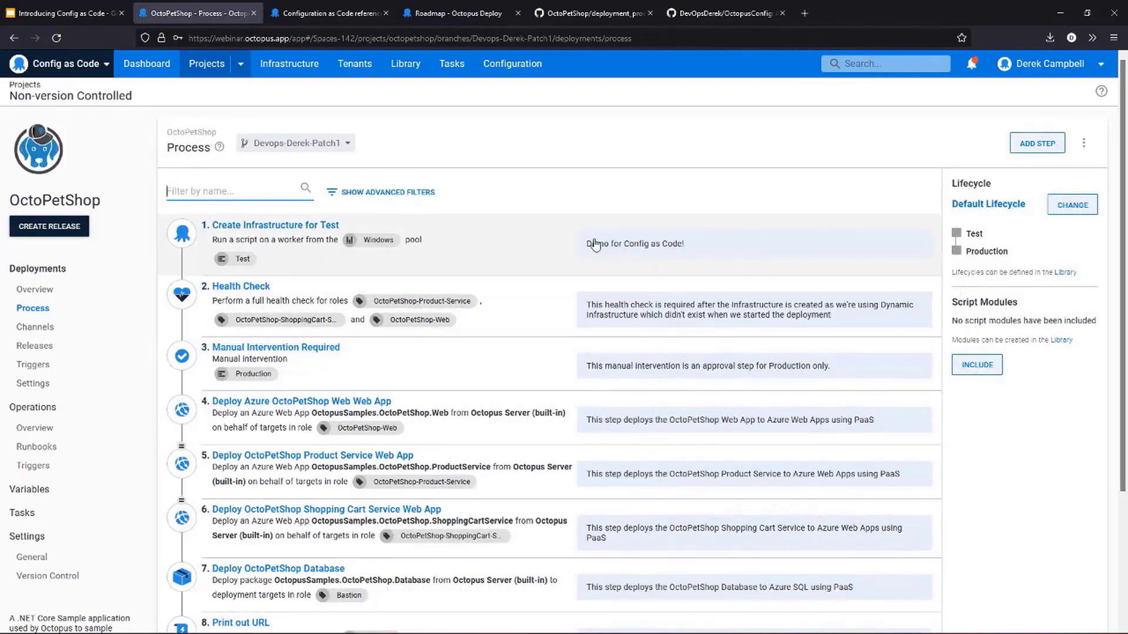
click(297, 144)
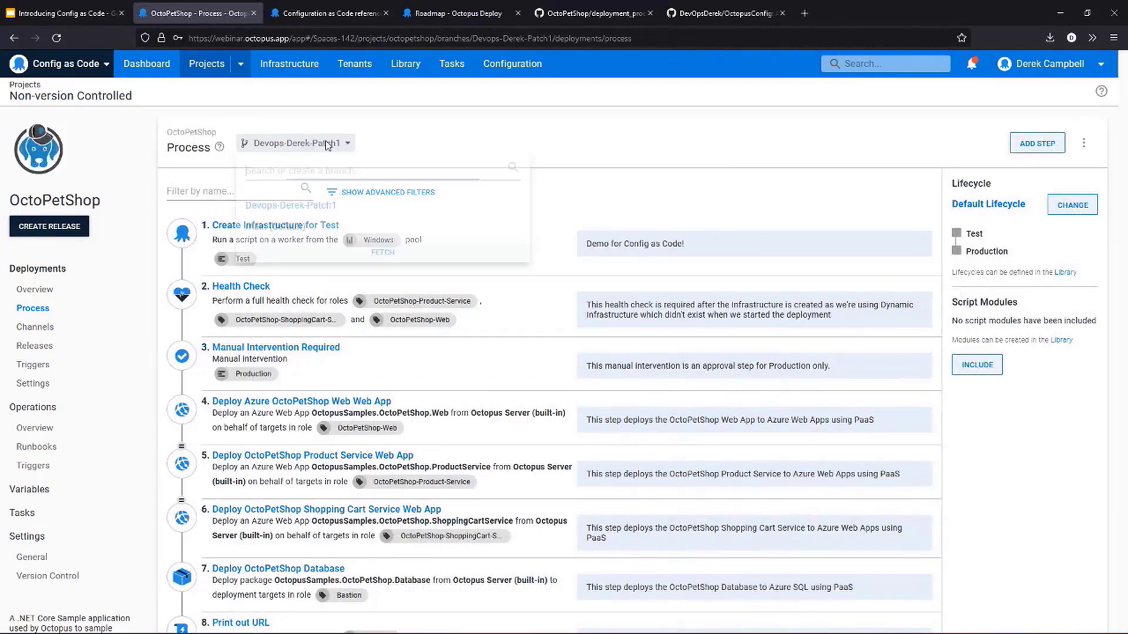
click(281, 228)
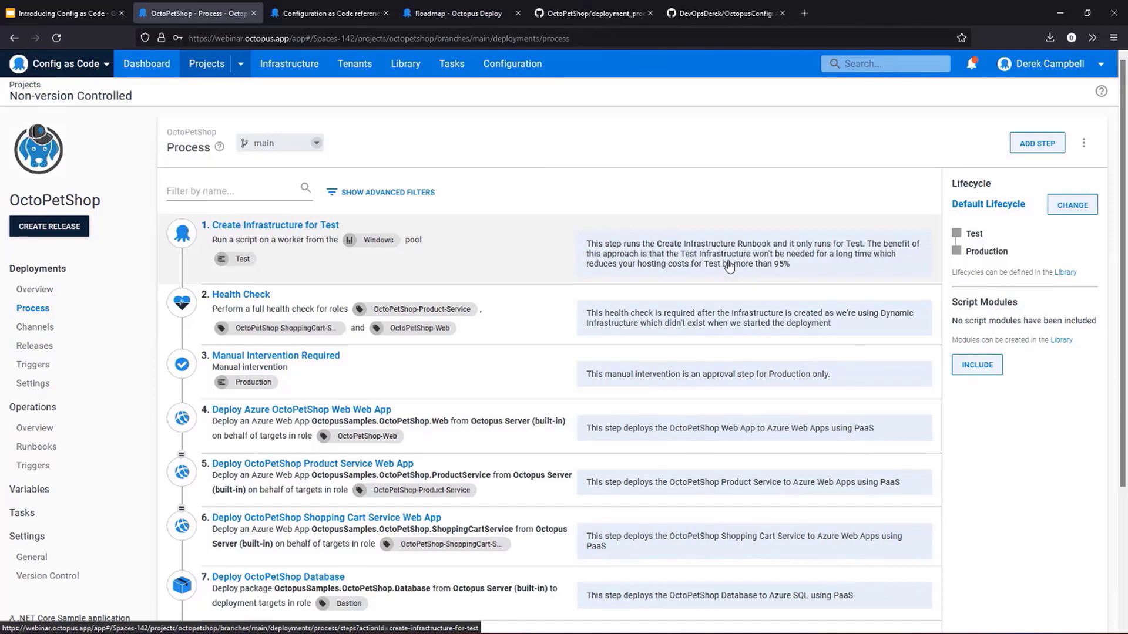
- Return to the OctoPetShop repository on GitHub and start a pull request from the Patch1 branch
click(329, 13)
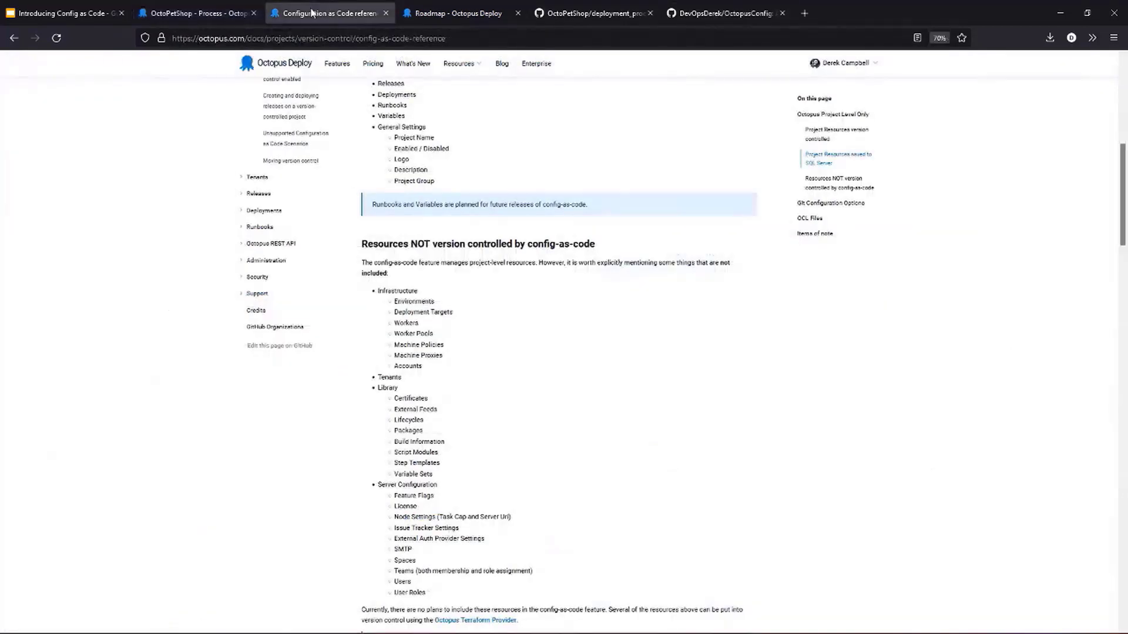
click(616, 14)
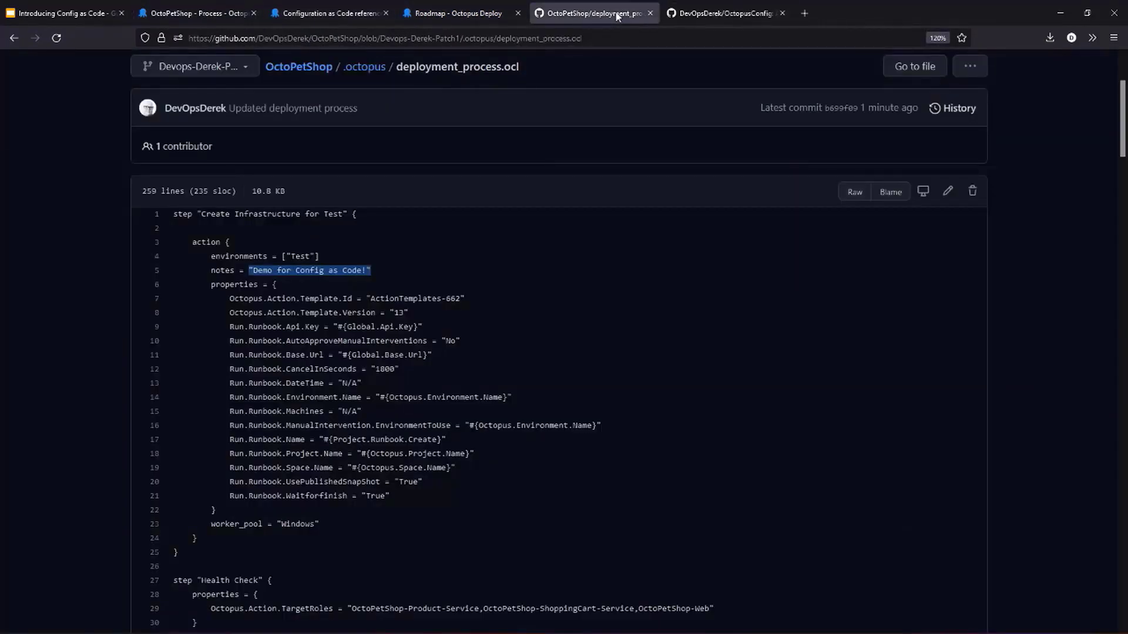
scroll(684, 406, up, 2)
scroll(684, 406, up, 2)
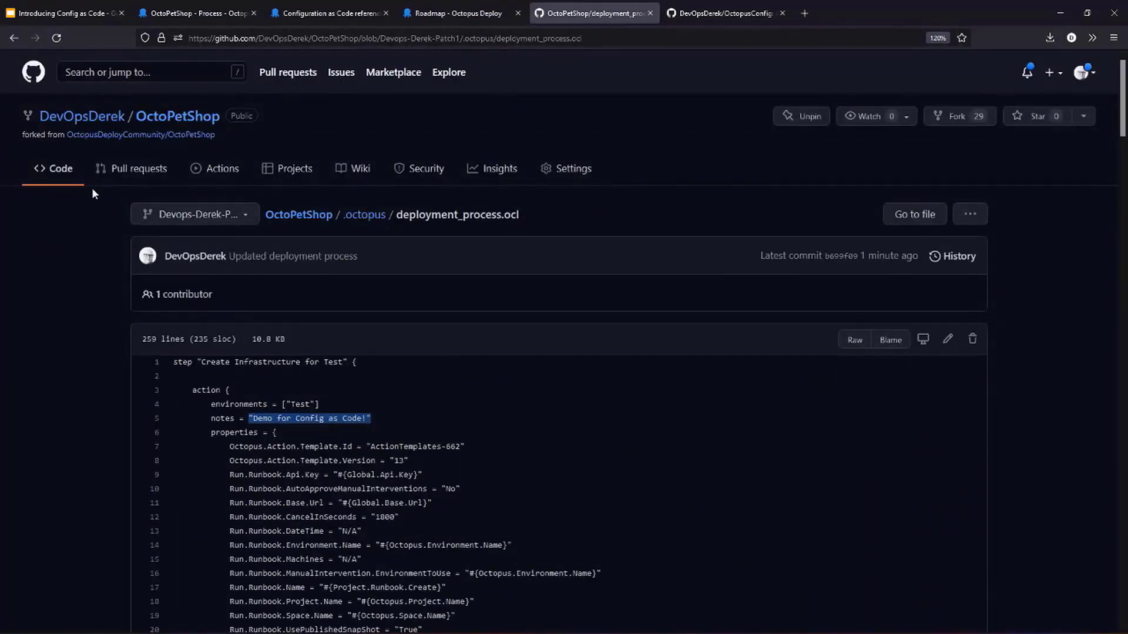
click(108, 179)
click(905, 229)
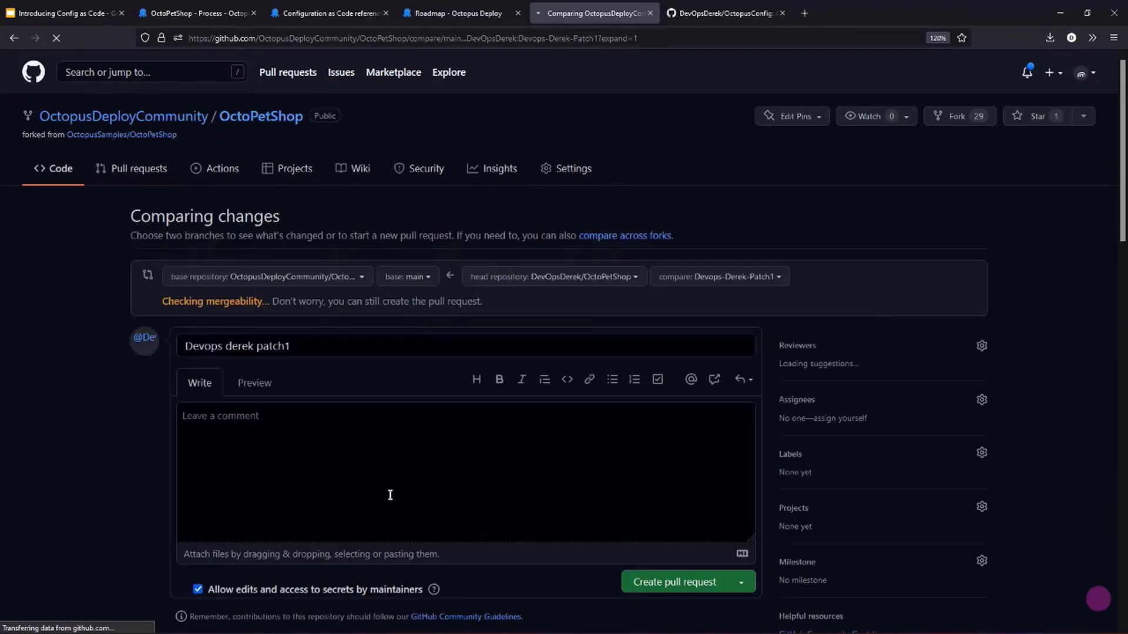
- Review the pull request's commits and change its base repository to the author's own OctoPetShop fork
scroll(376, 476, down, 1)
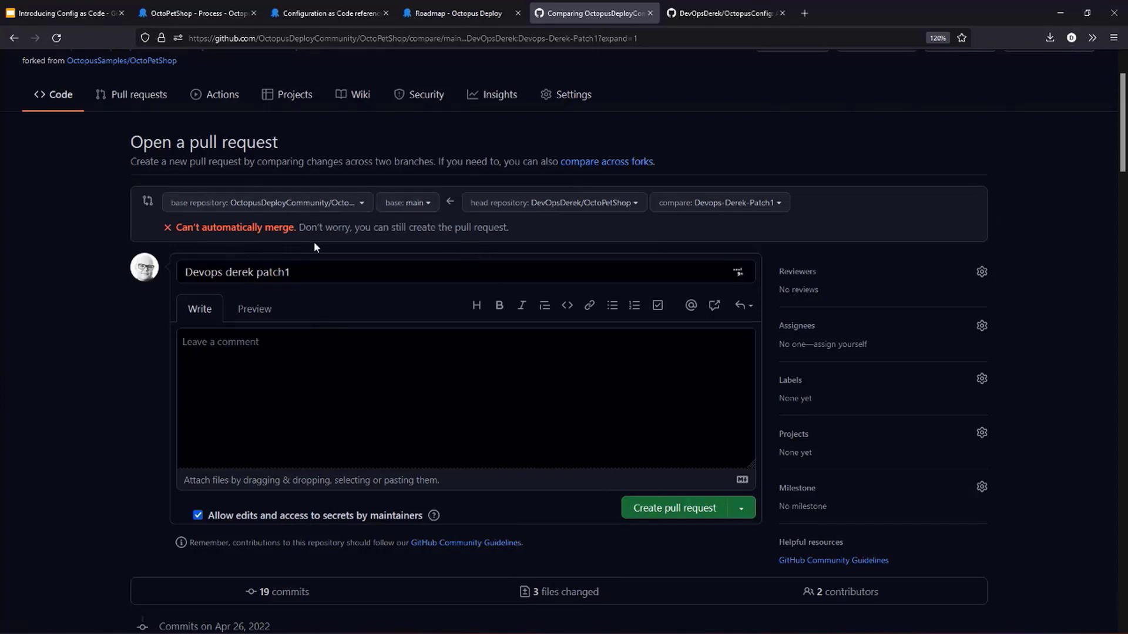
click(332, 203)
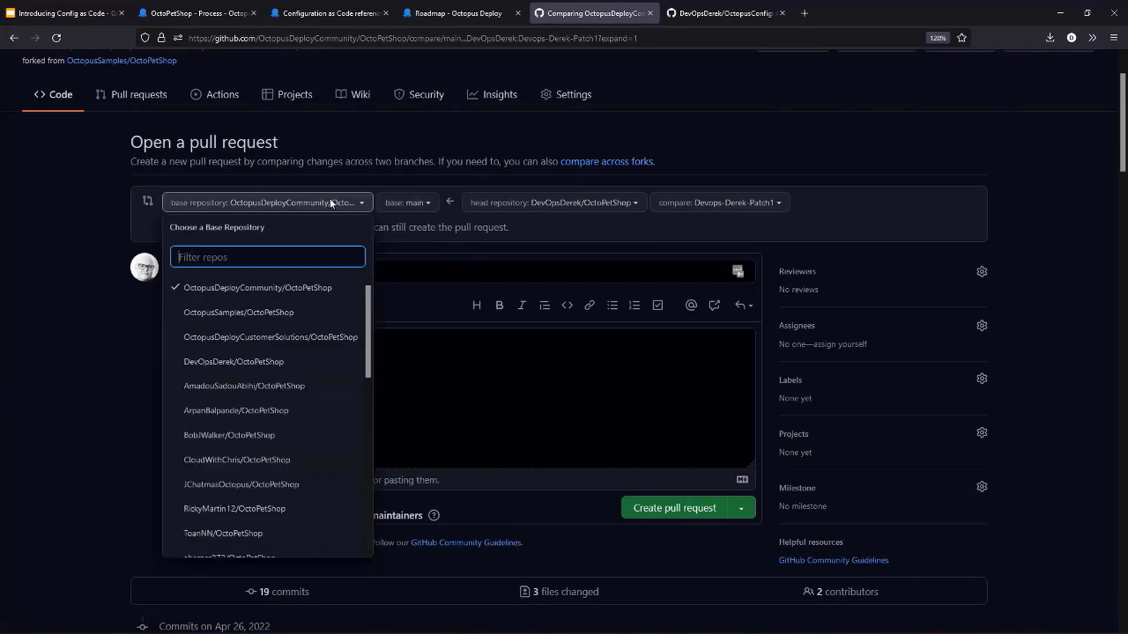
click(25, 326)
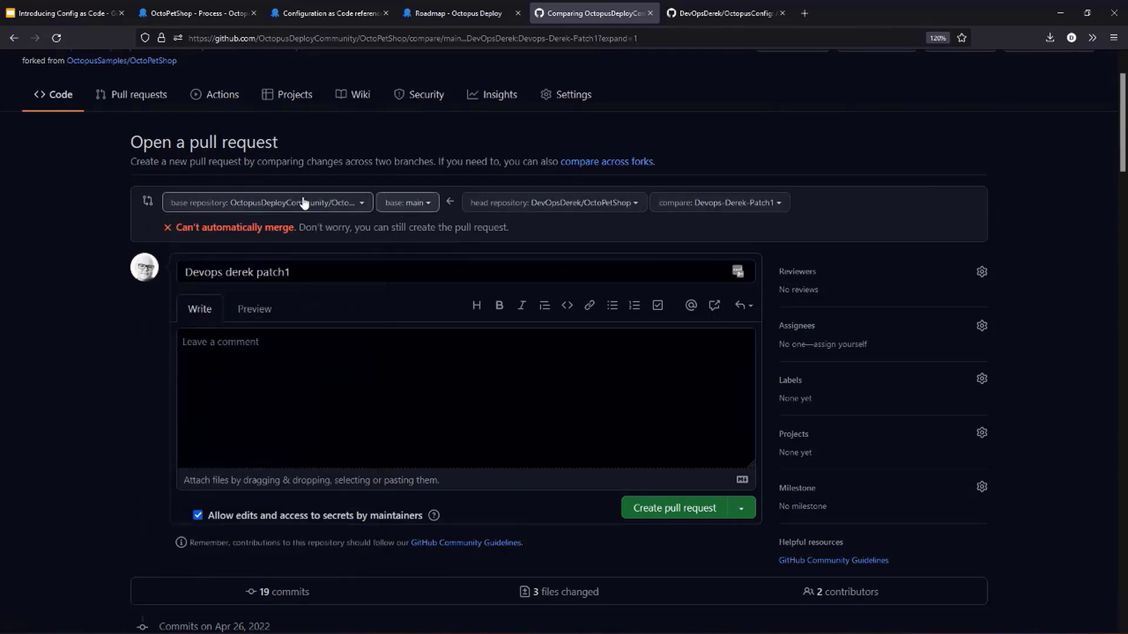
scroll(312, 443, down, 3)
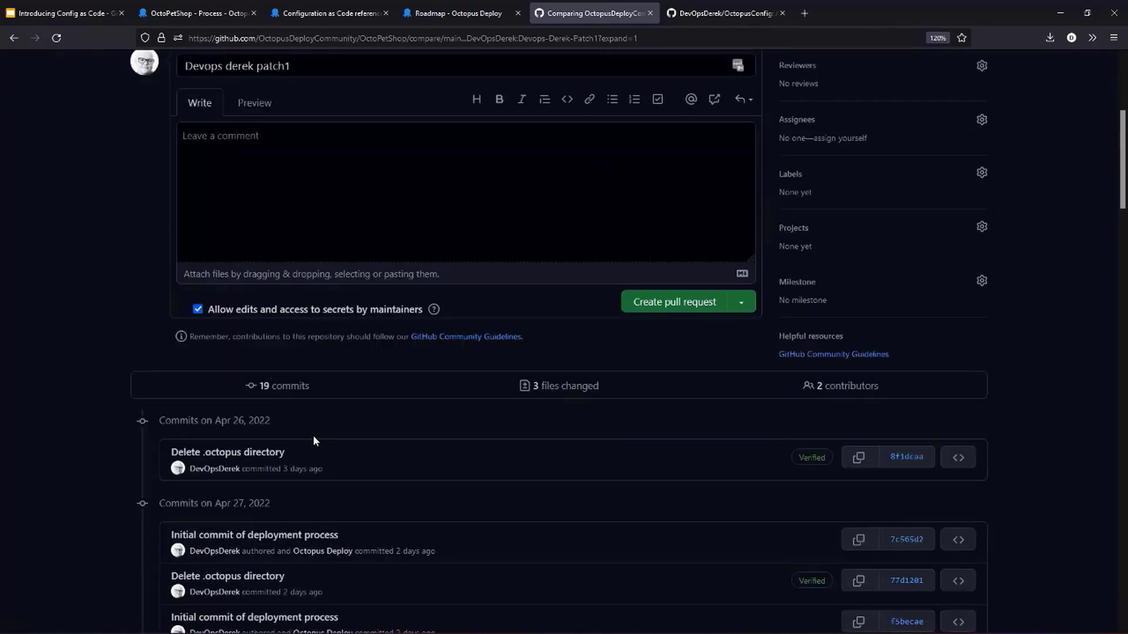
scroll(312, 436, down, 6)
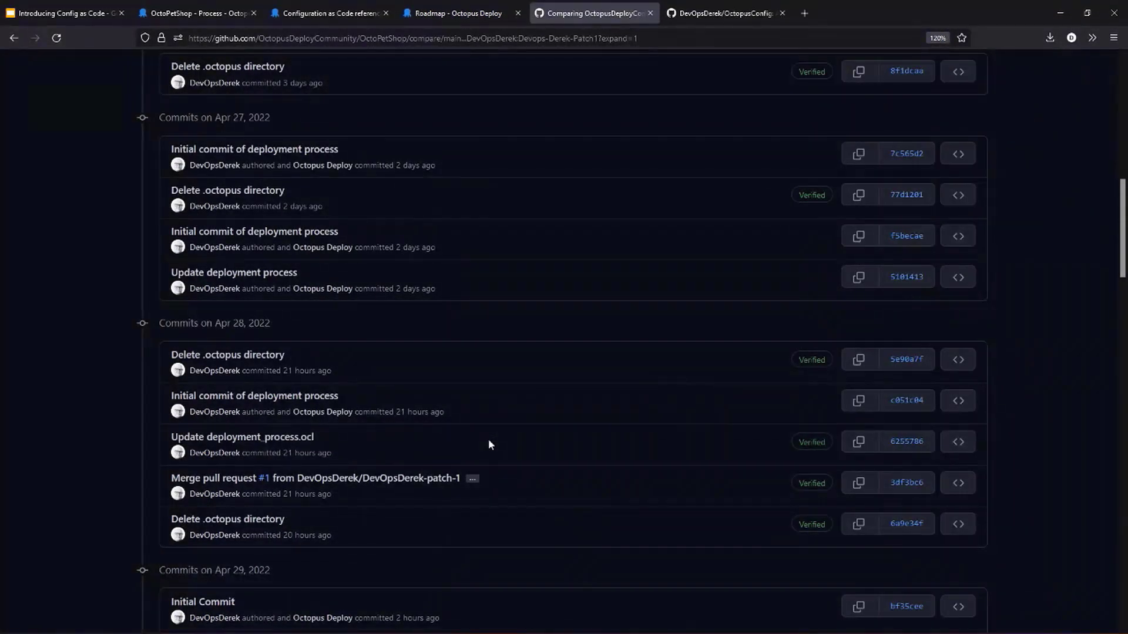
scroll(488, 445, up, 10)
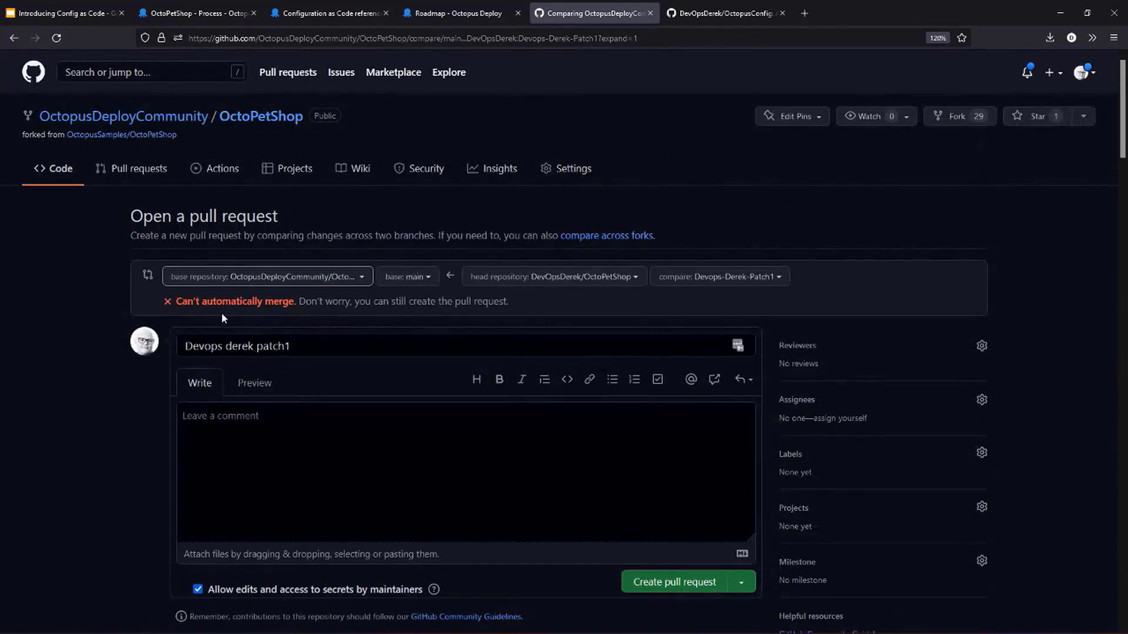
click(338, 274)
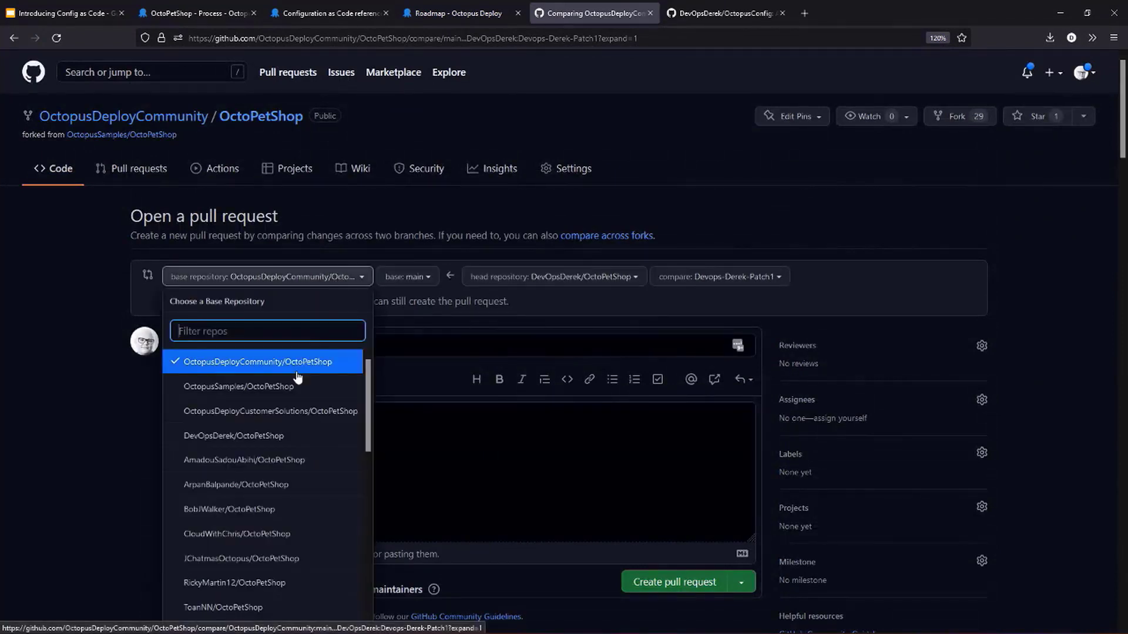
click(277, 437)
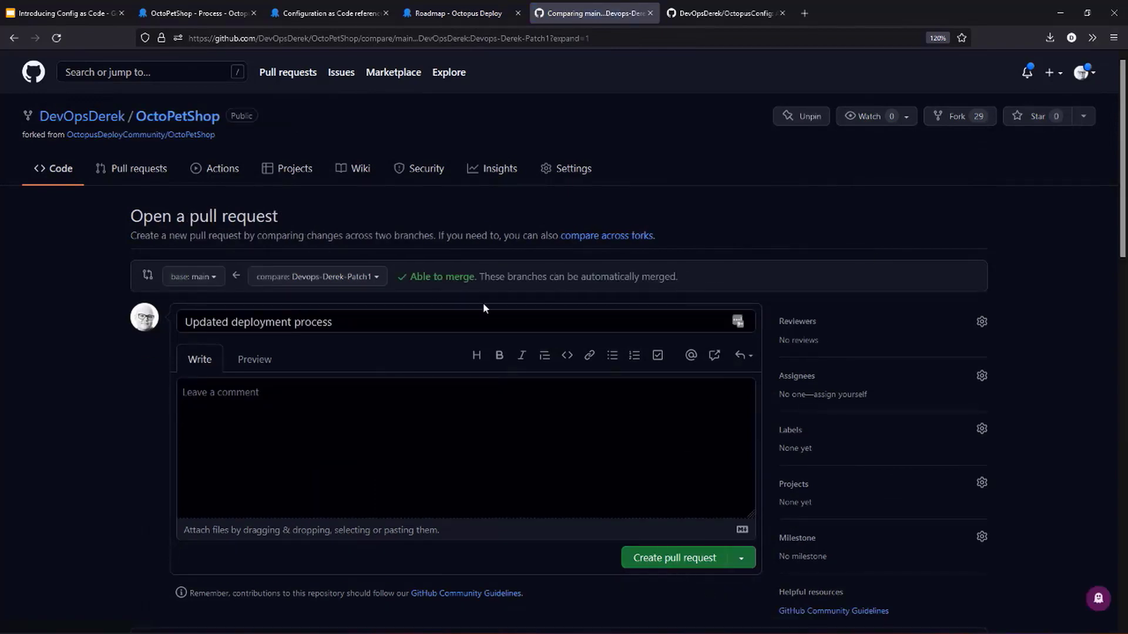
- Create the "Updated deployment process" pull request from the Patch1 branch and merge it into main
click(698, 558)
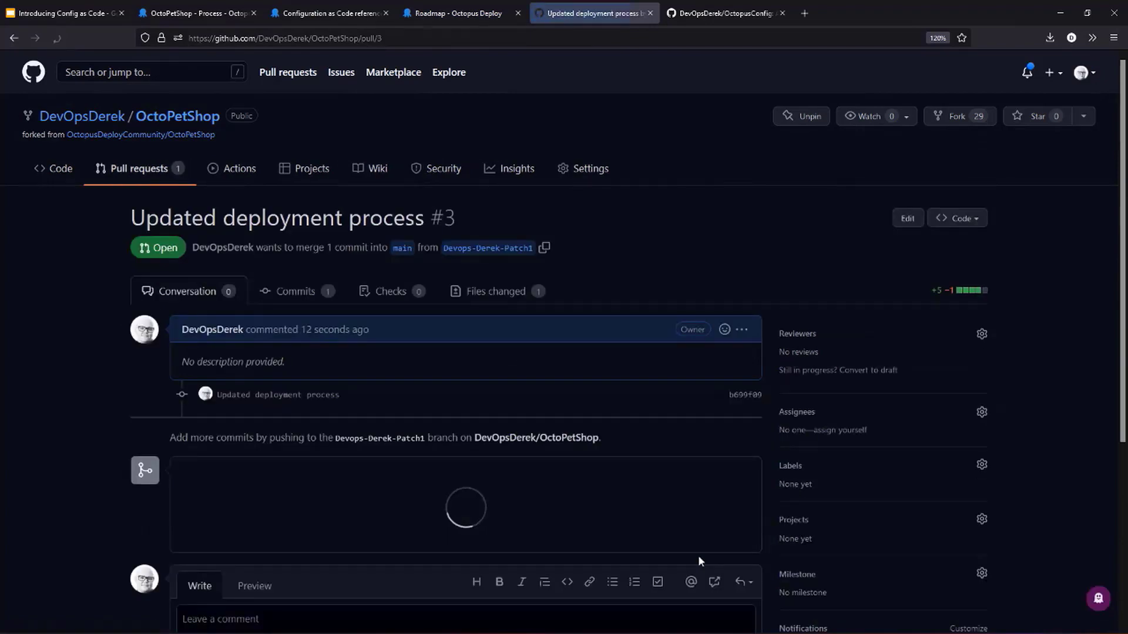
click(247, 532)
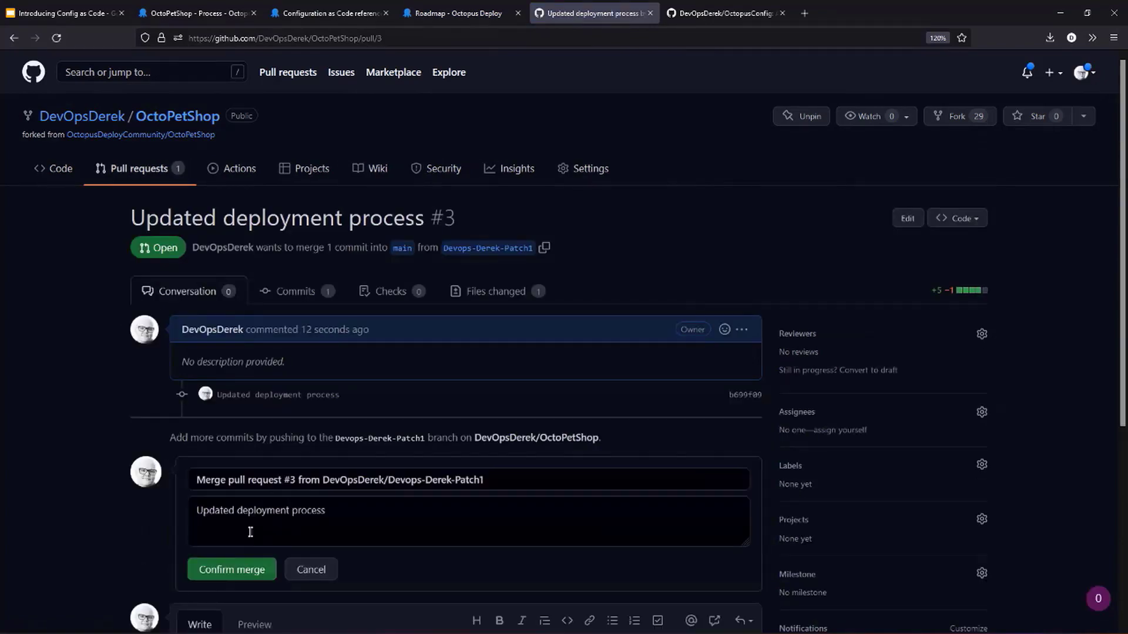
click(239, 570)
right_click(238, 568)
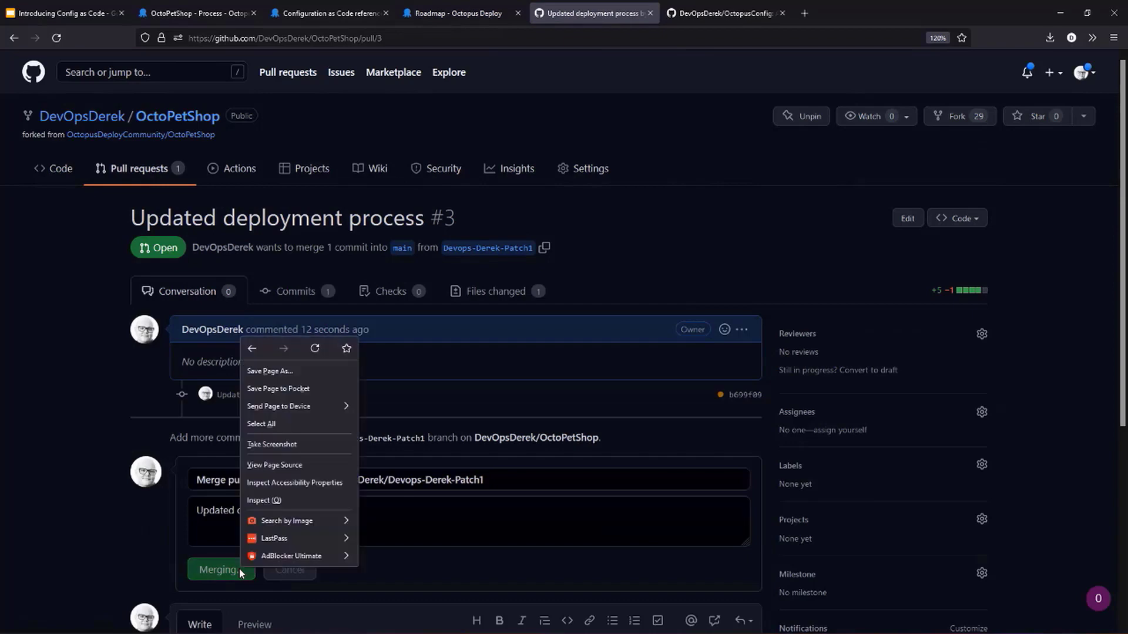
click(69, 449)
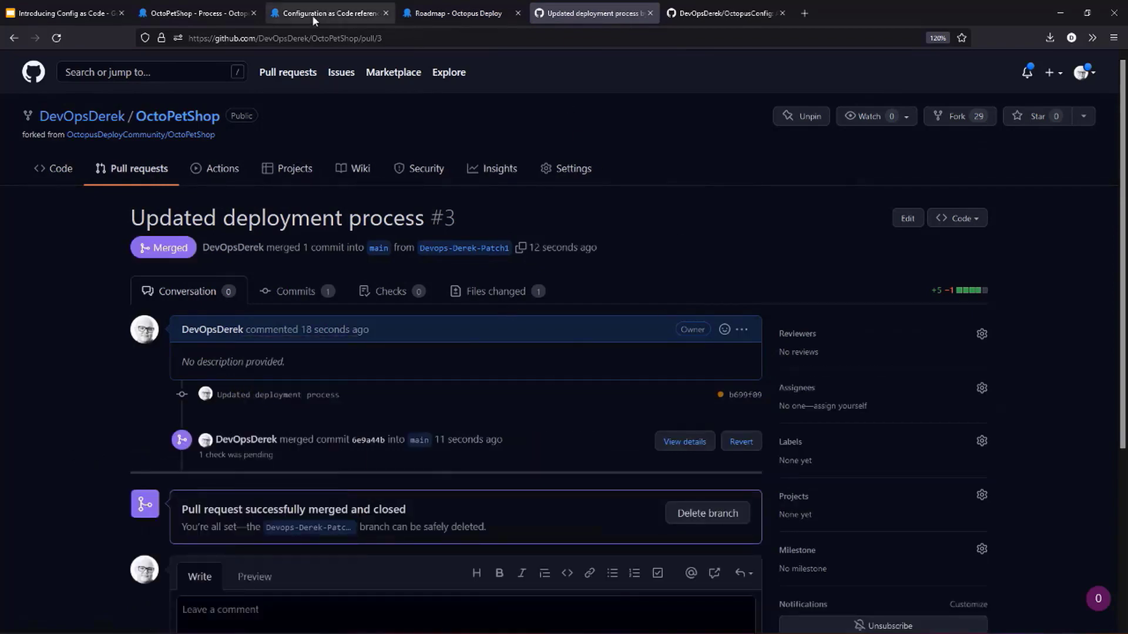
- Switch to Octopus Deploy, reload the deployment process on main, and compare the first step's notes with the Patch1 branch
click(170, 13)
click(306, 38)
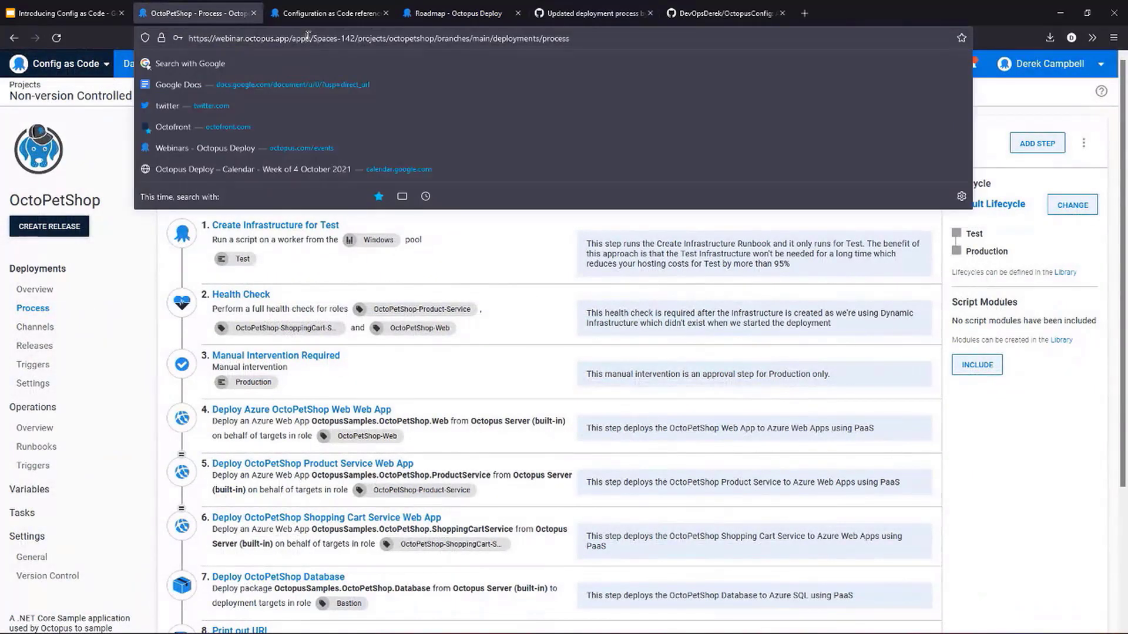
key(Return)
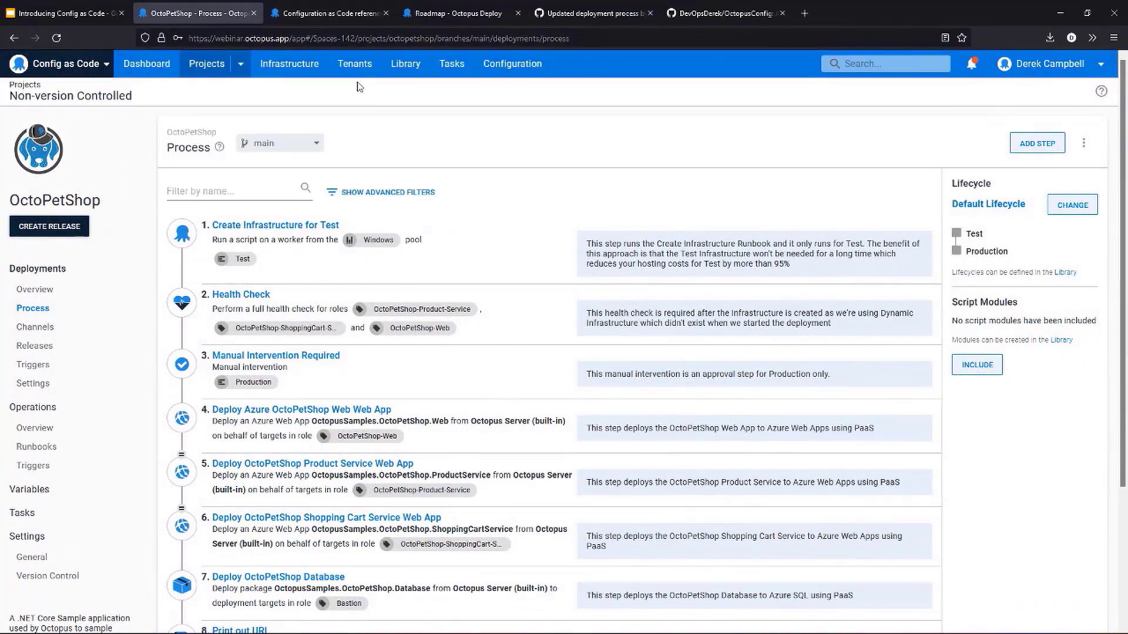
click(59, 290)
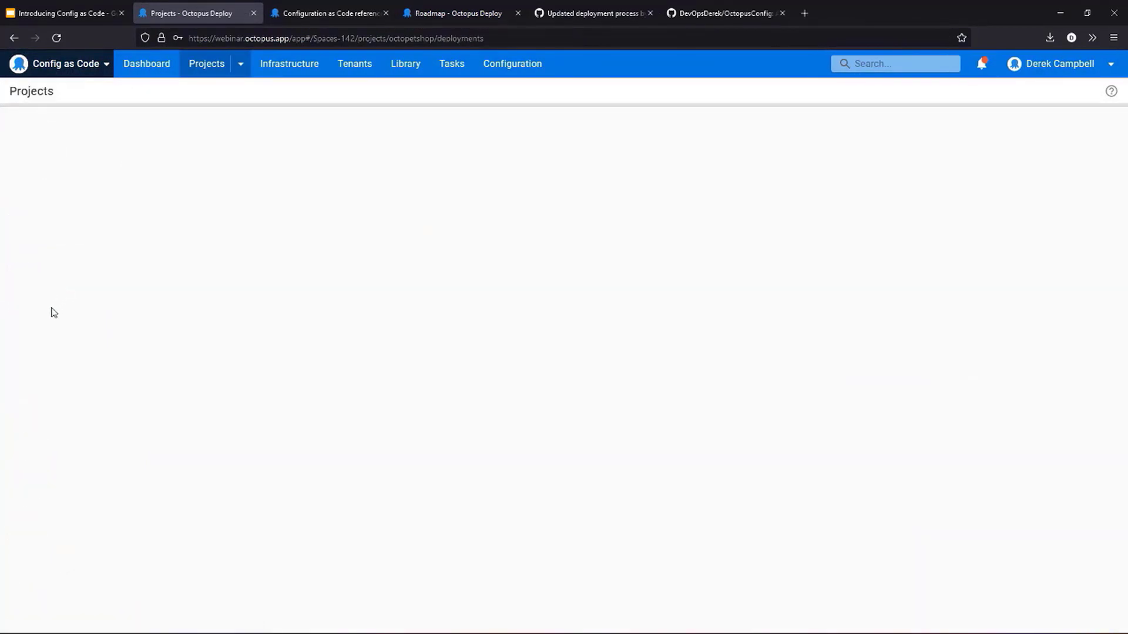
click(50, 311)
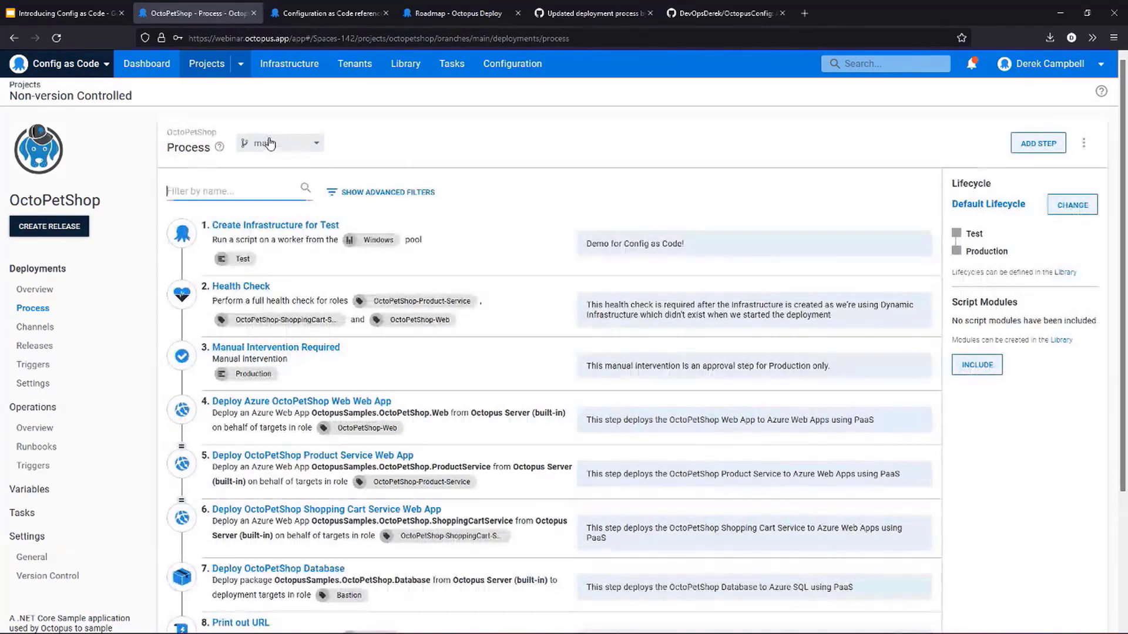
click(271, 143)
click(322, 206)
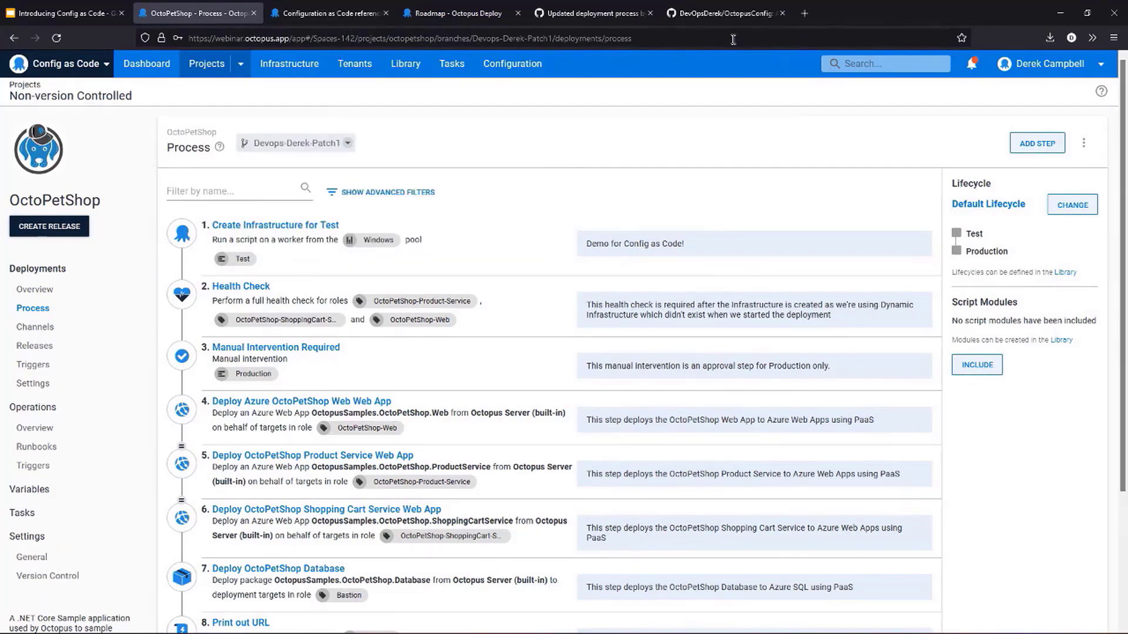
- Return to the merged pull request on GitHub and delete its Patch1 branch
click(718, 14)
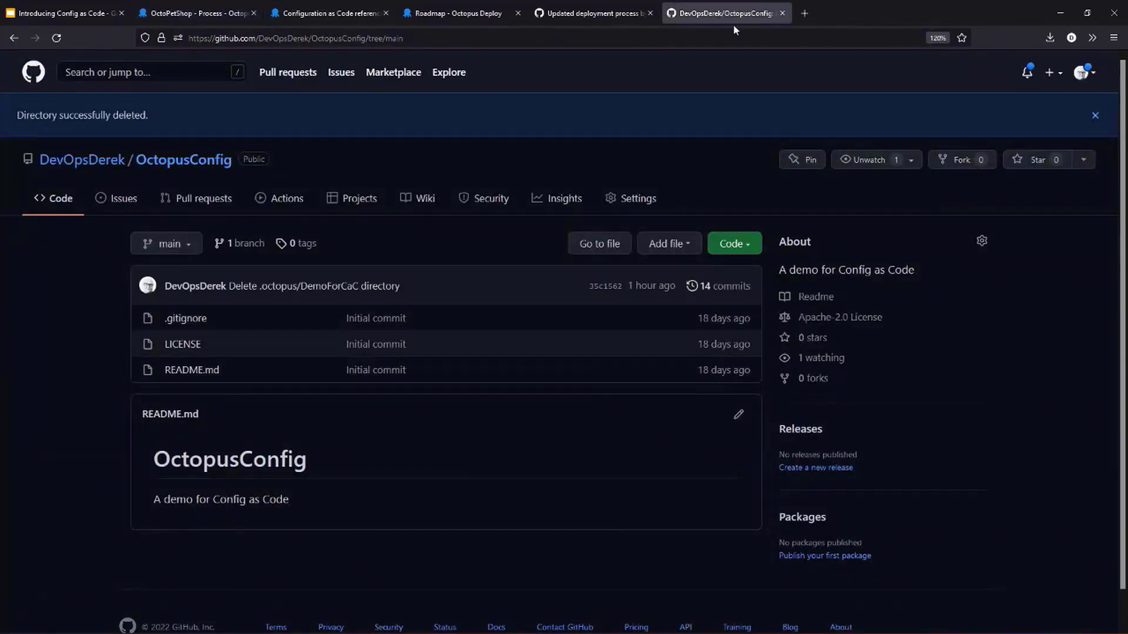
click(590, 13)
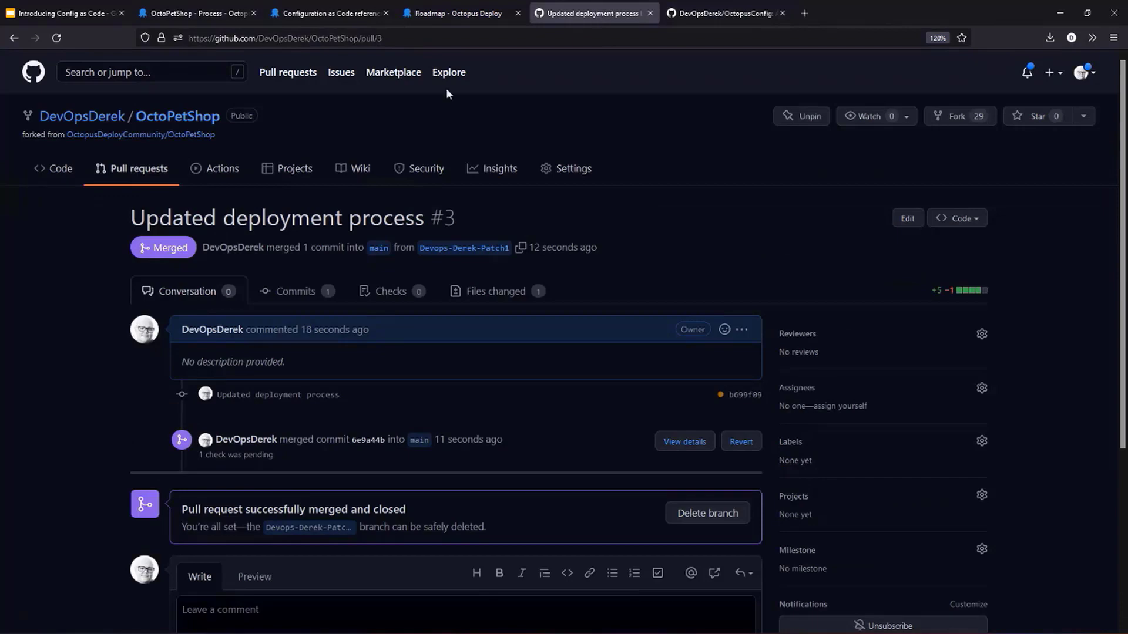
click(726, 512)
- Switch back to Octopus Deploy and review the steps of the Patch1 deployment process down to Destroy Test Infrastructure
click(178, 14)
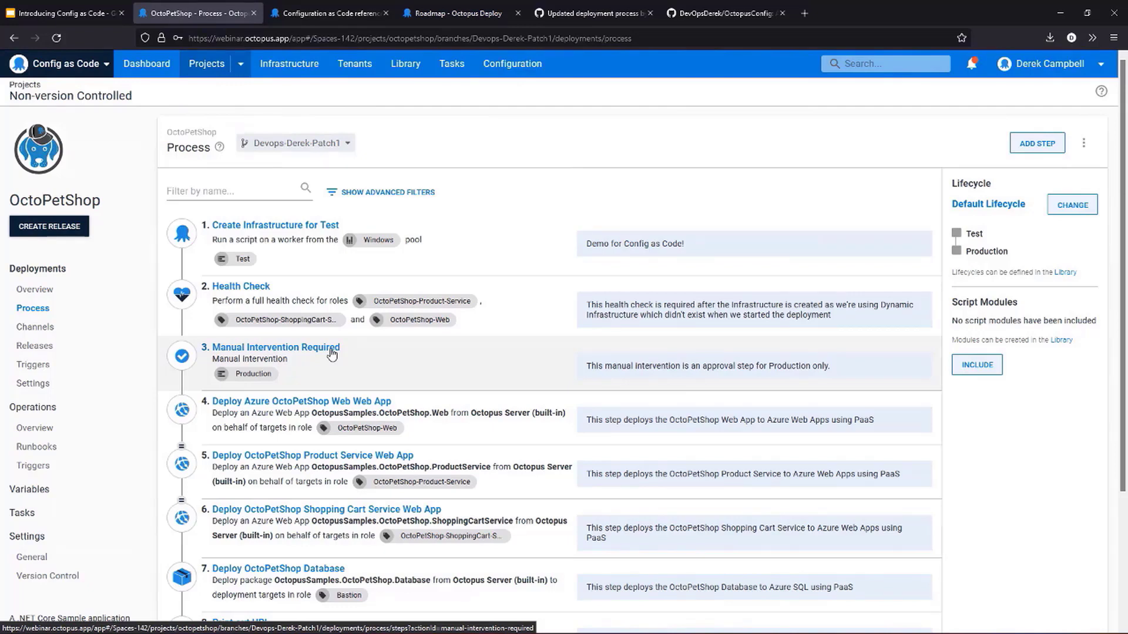
scroll(352, 414, down, 1)
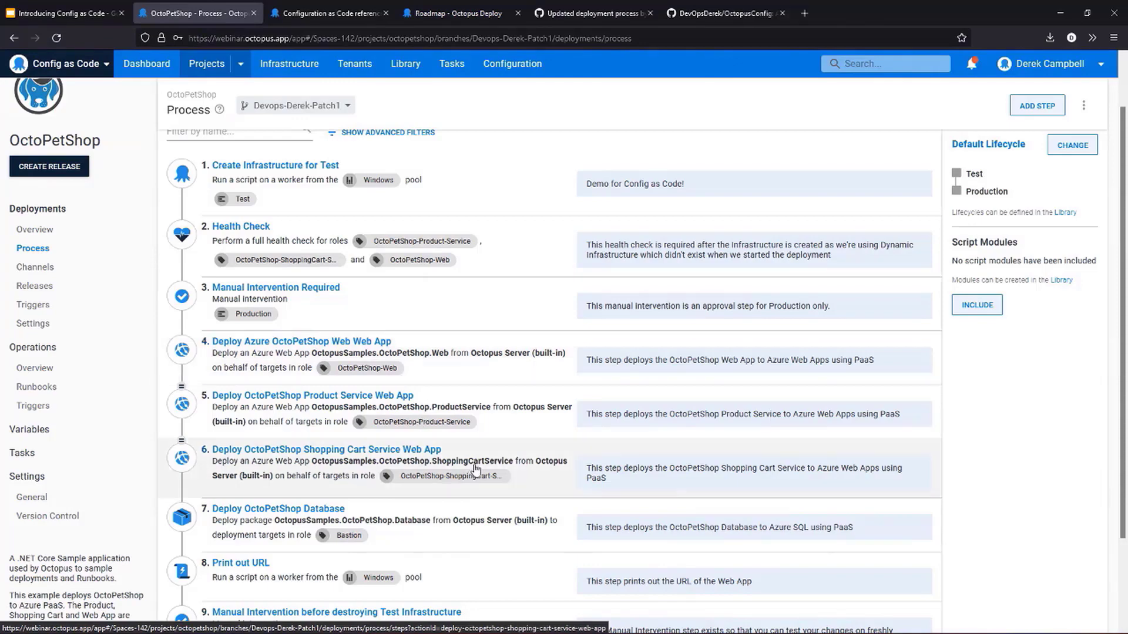
scroll(470, 481, down, 1)
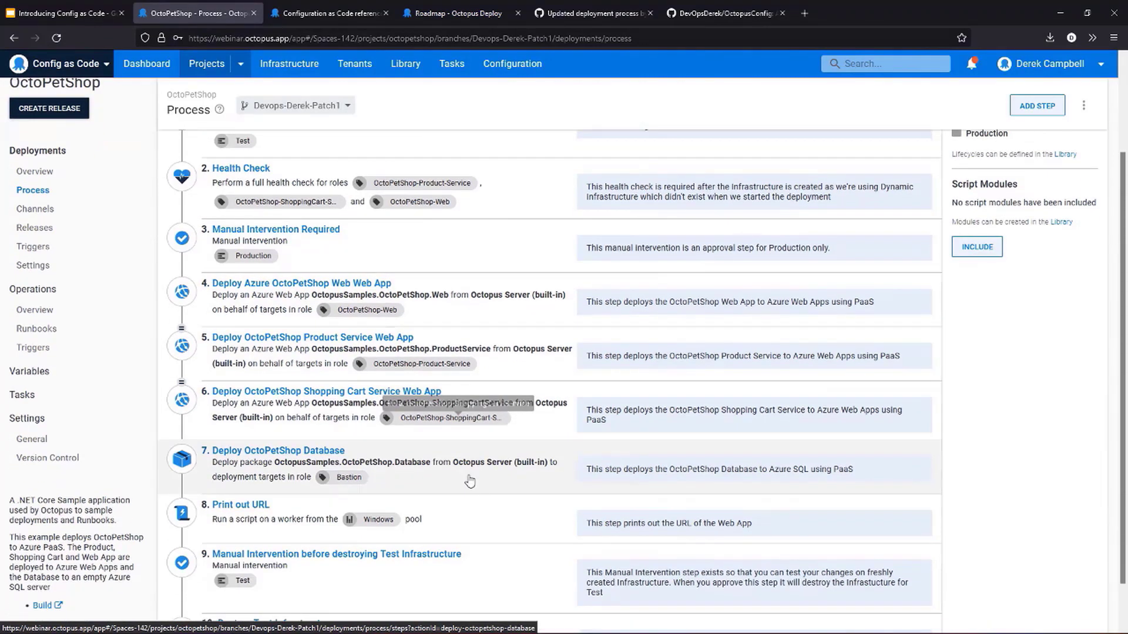
scroll(470, 481, down, 1)
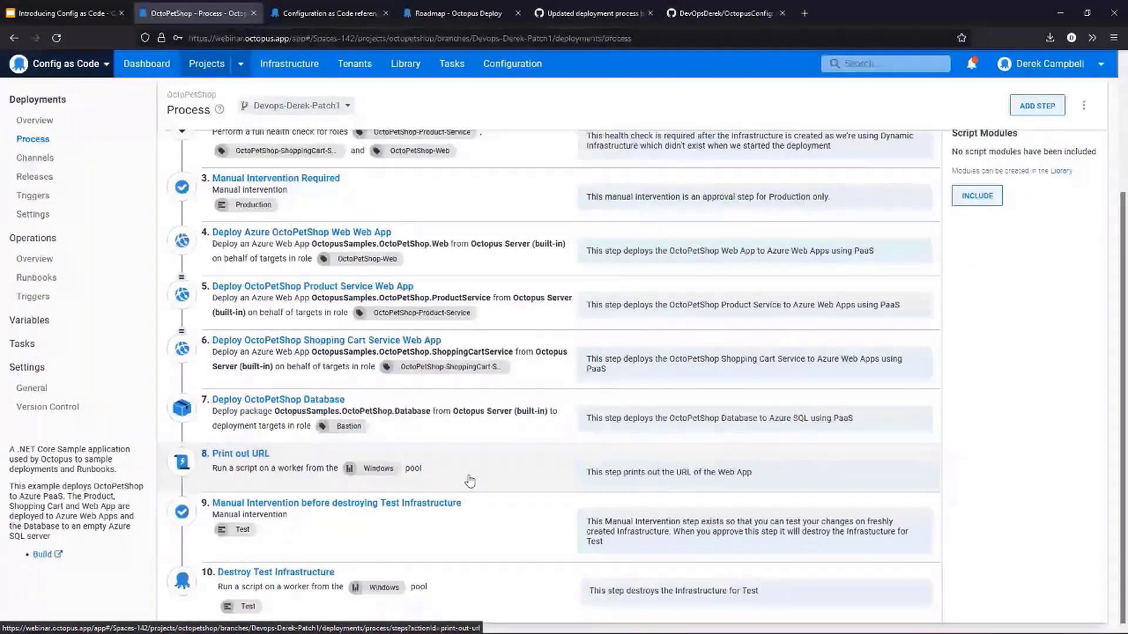
- Return to the OctoPetShop repository's code on GitHub and look through the files on main
click(742, 13)
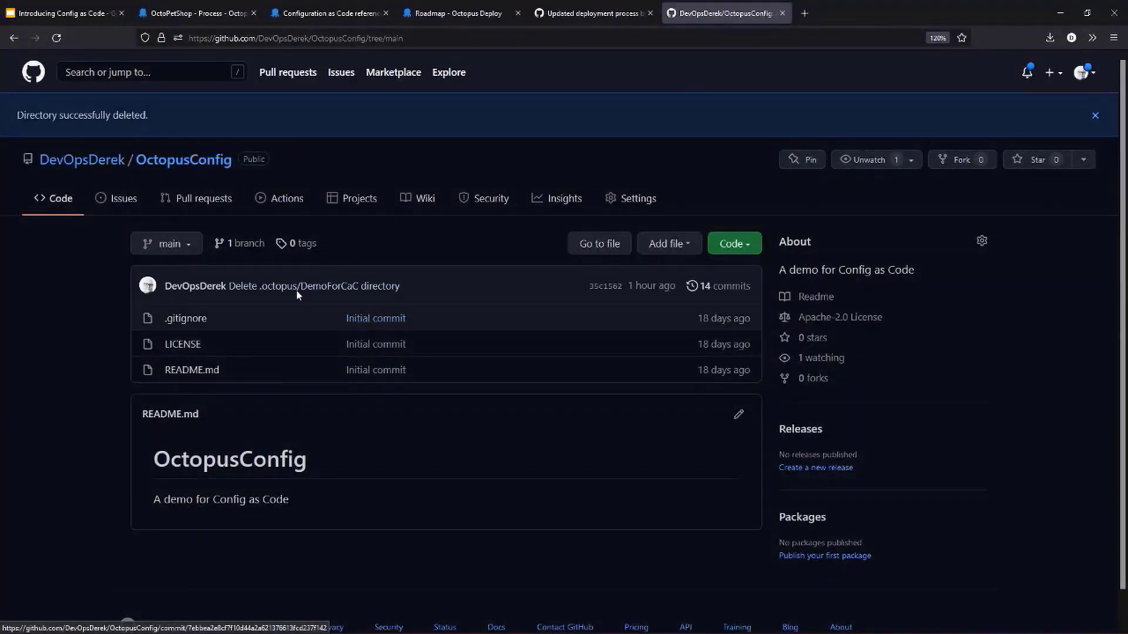
click(574, 14)
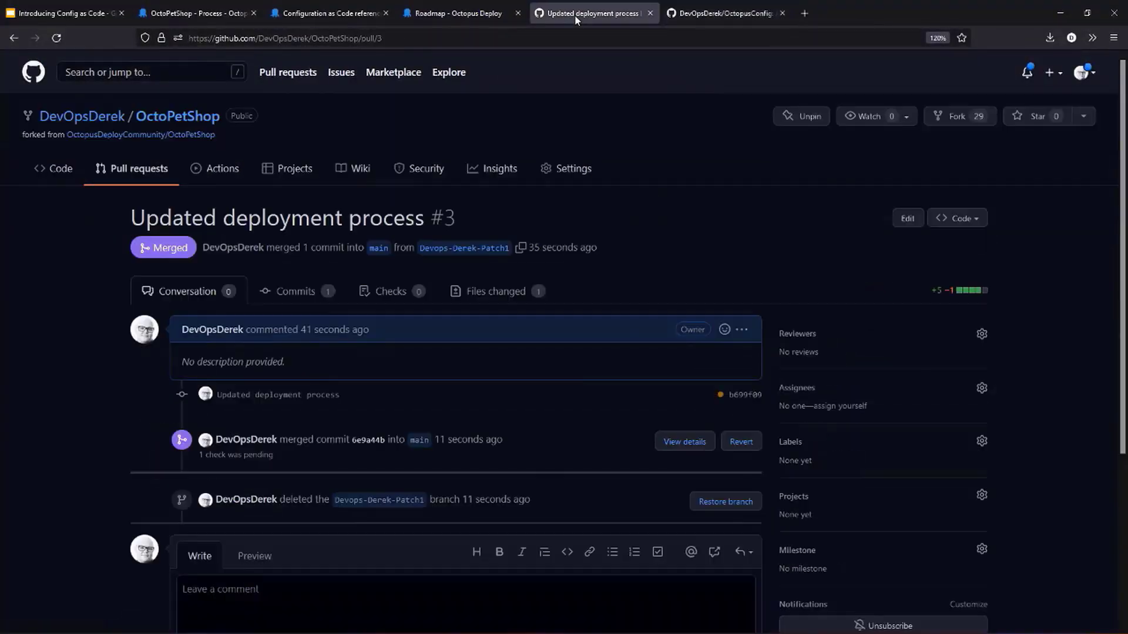
click(74, 172)
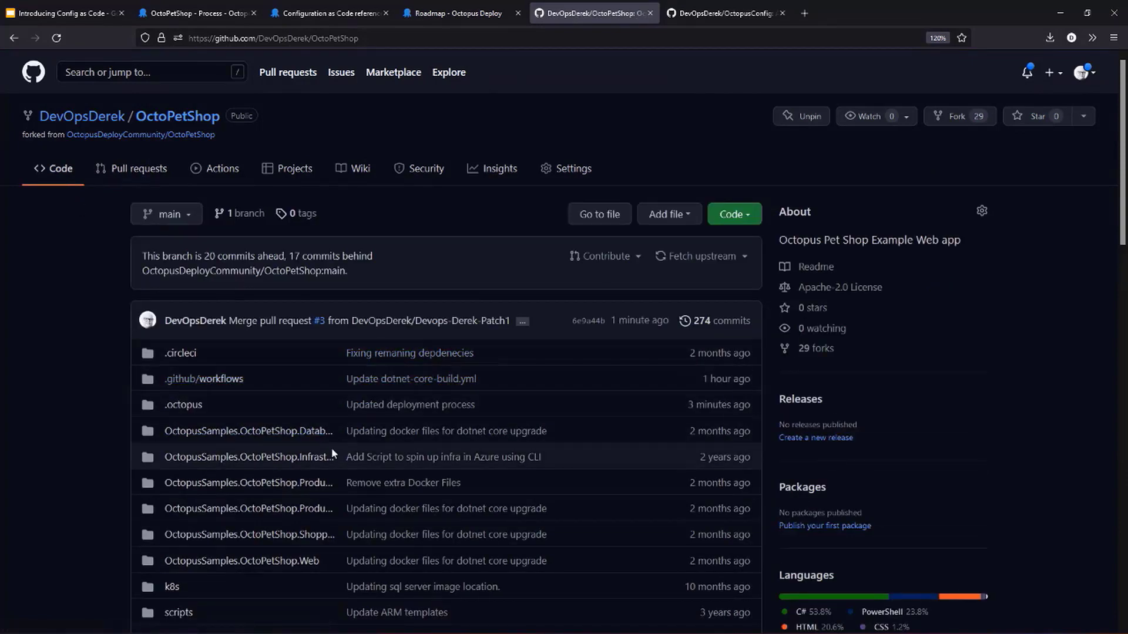
scroll(331, 448, down, 4)
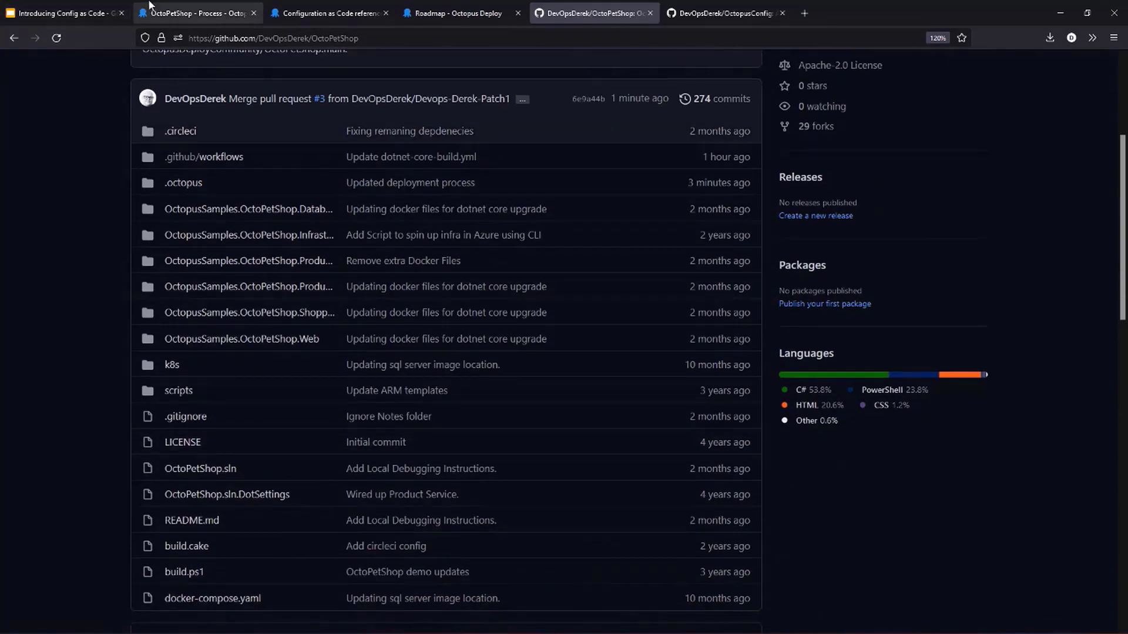
- Switch to Octopus Deploy, change the process's viewed branch to main, and reopen the deployment process from the project overview
click(193, 13)
scroll(292, 383, up, 3)
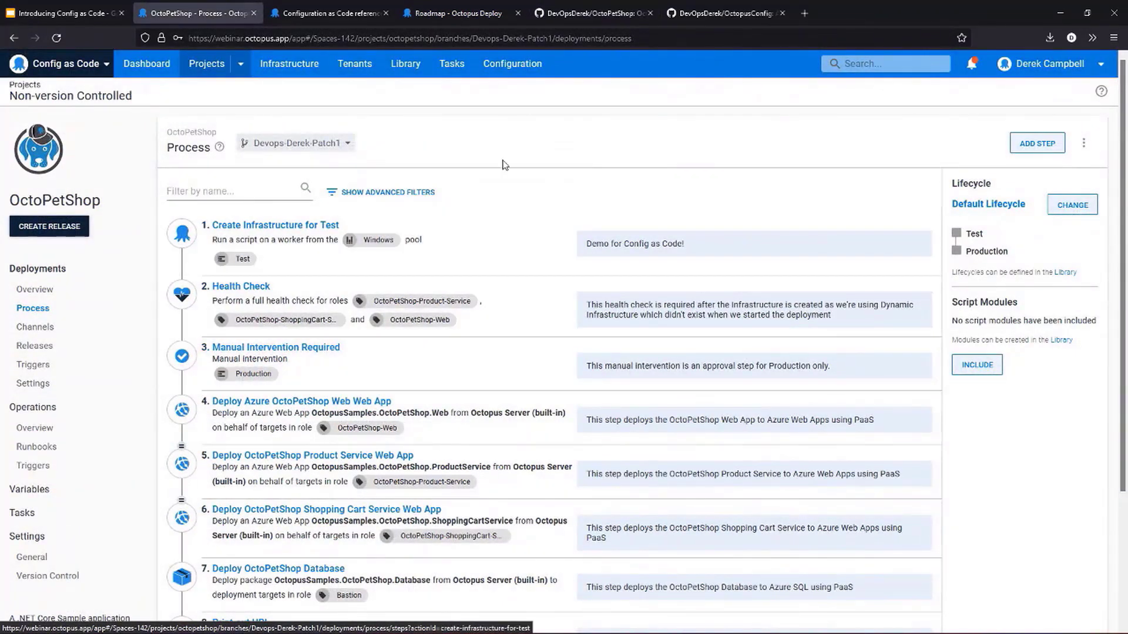
click(300, 143)
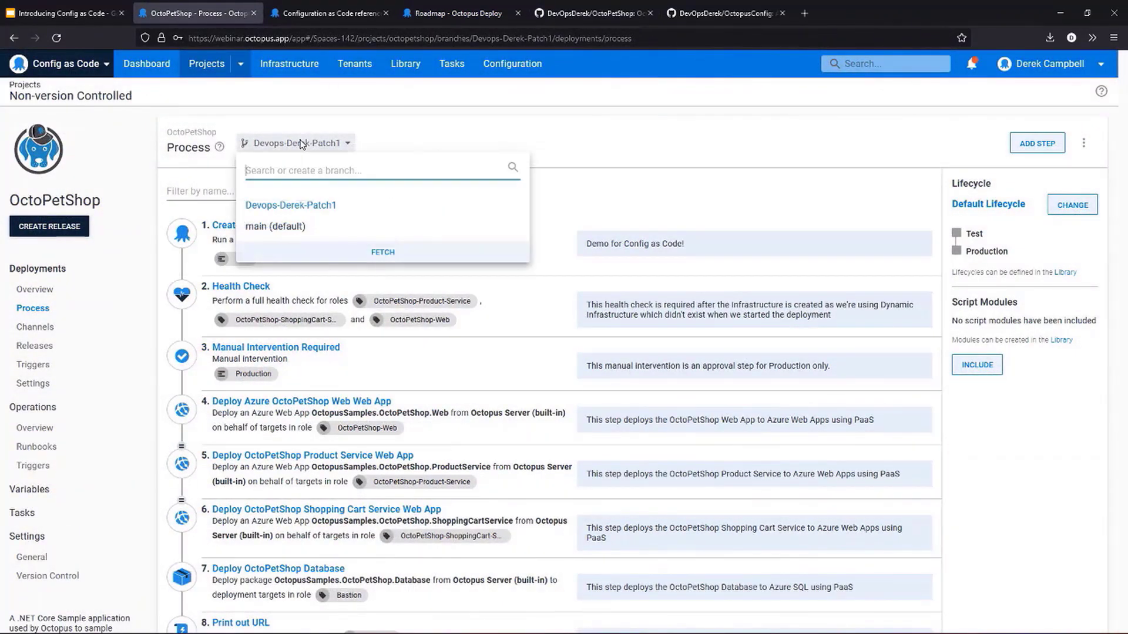
click(279, 228)
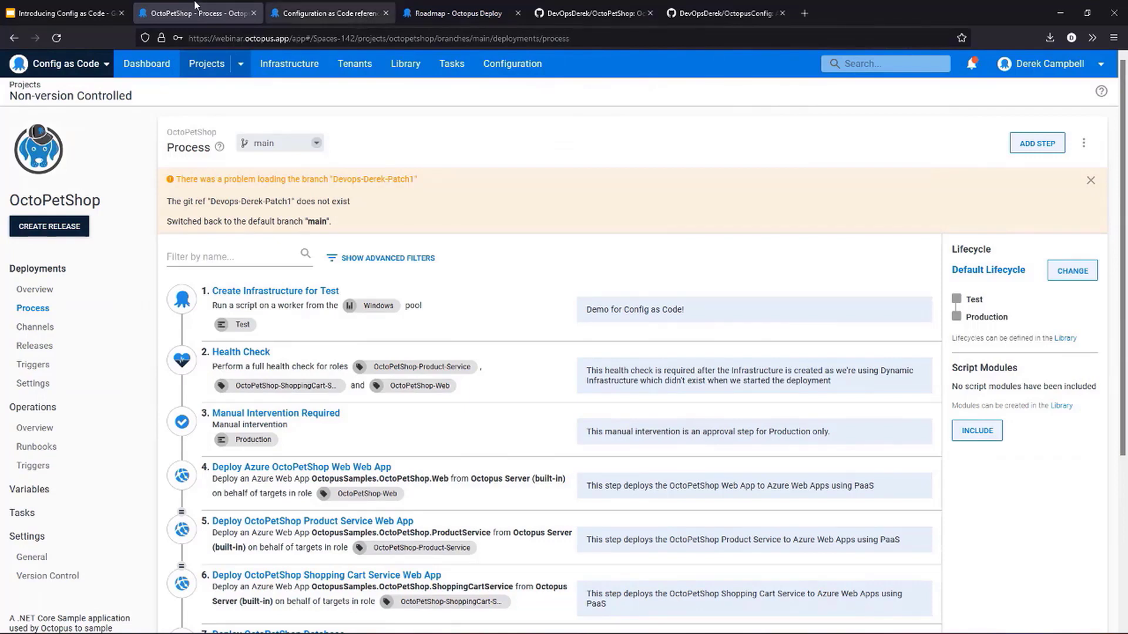
click(568, 37)
key(Escape)
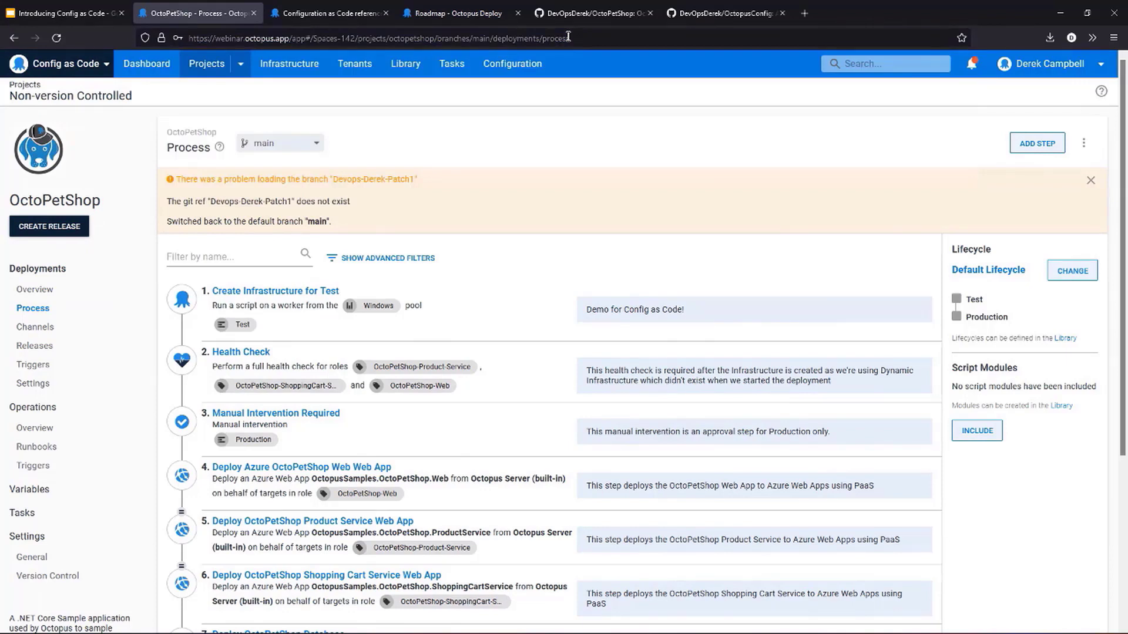
click(35, 294)
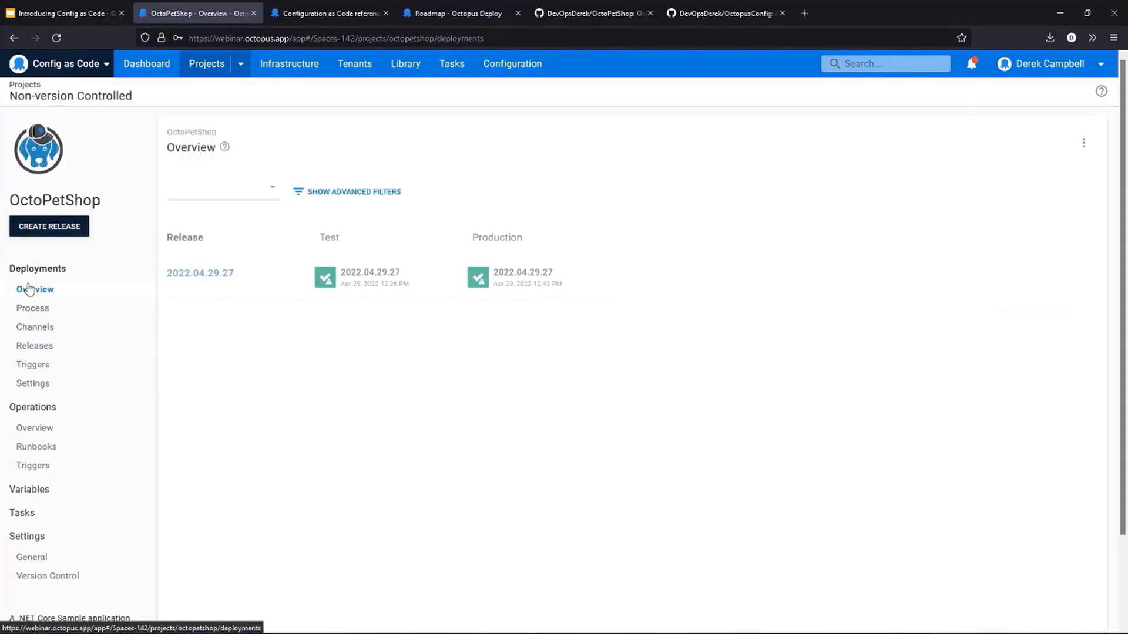
click(31, 309)
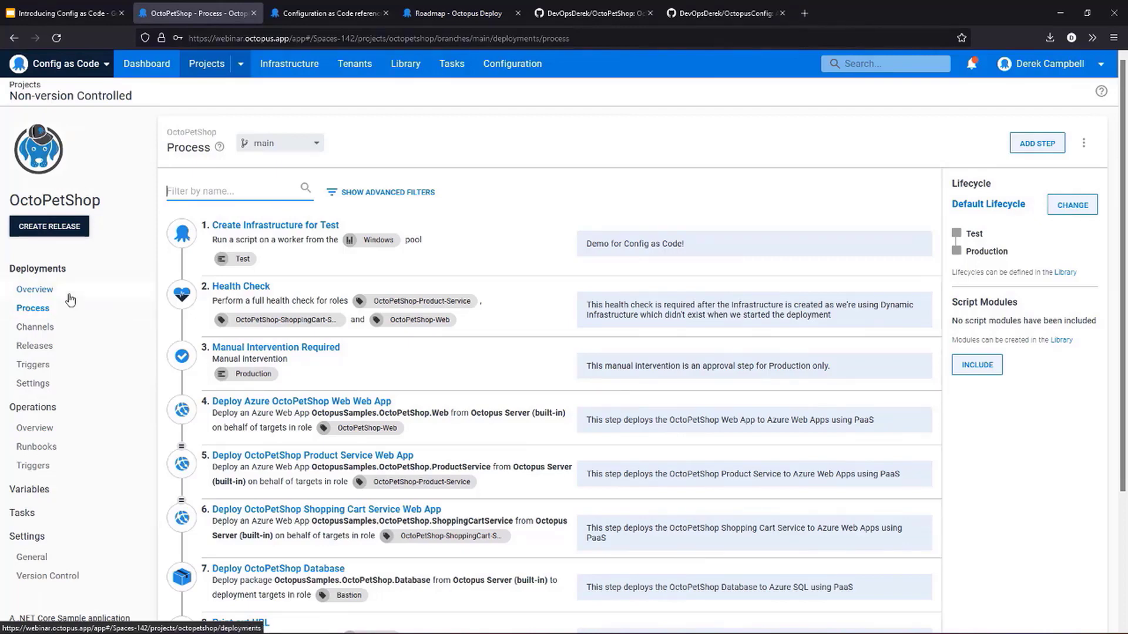
- Start a new Git credential named "Service" in the library's Git Credentials and discard it without saving
click(404, 69)
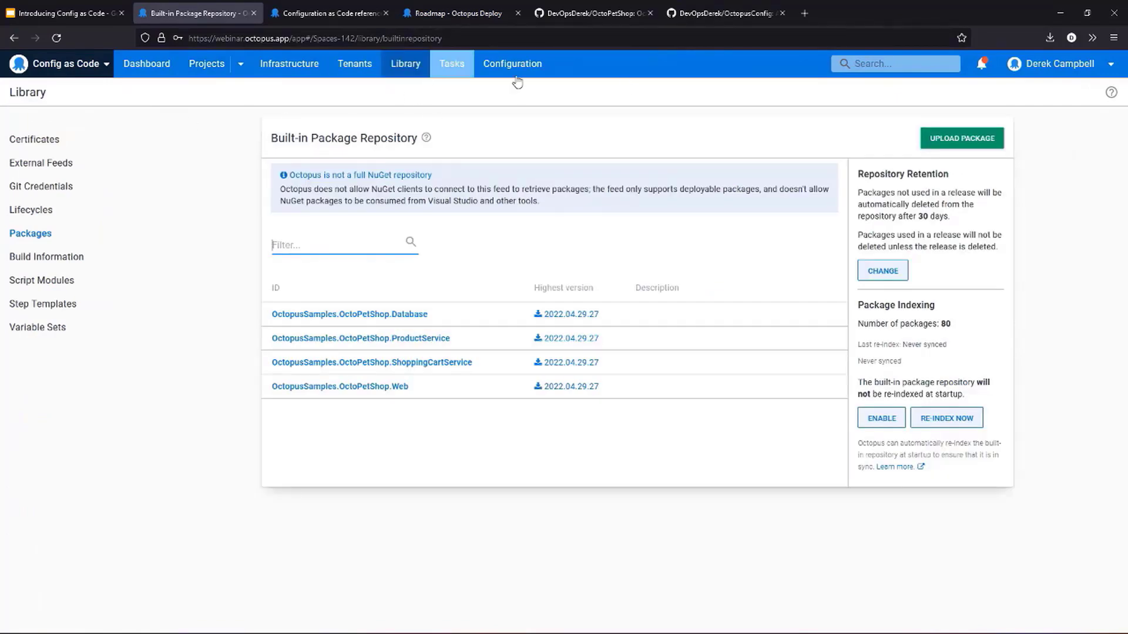
click(35, 186)
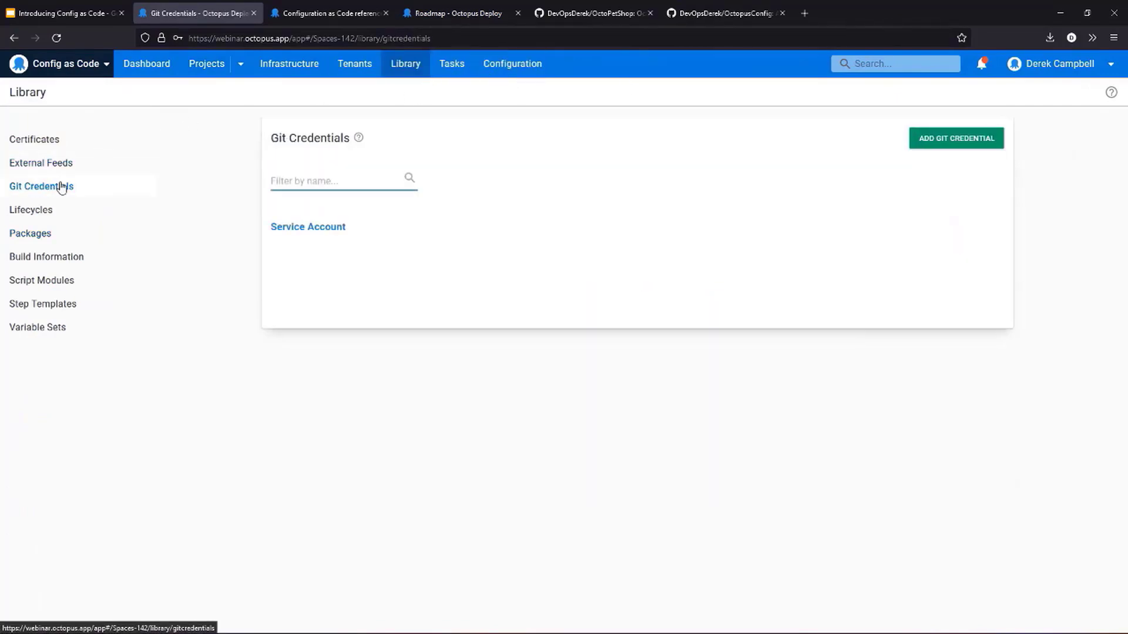
click(973, 143)
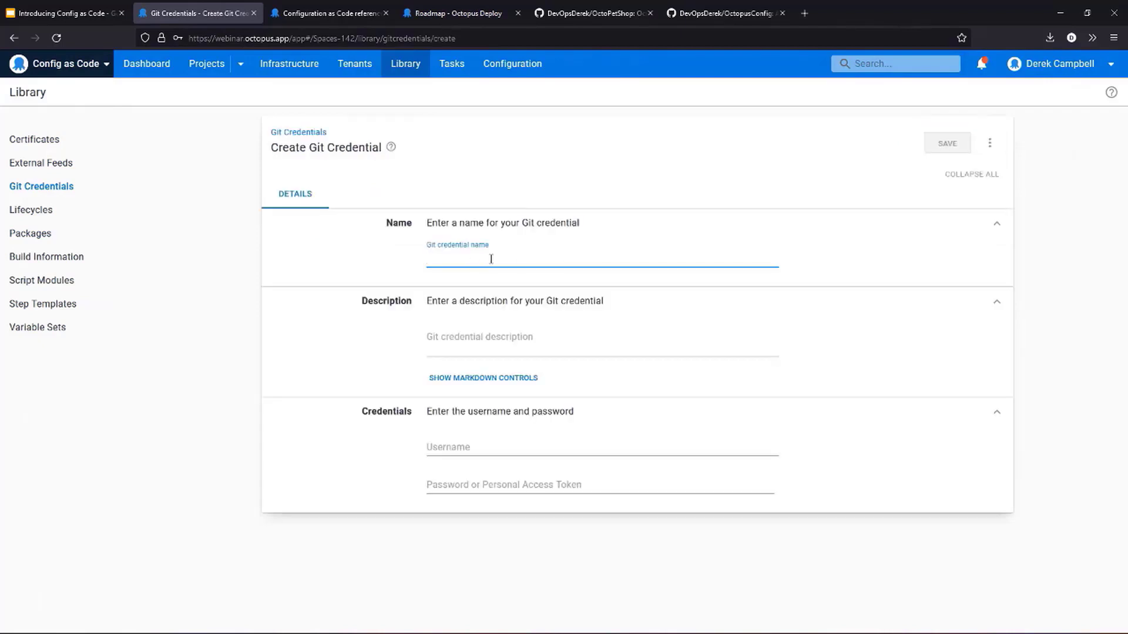
text(Service)
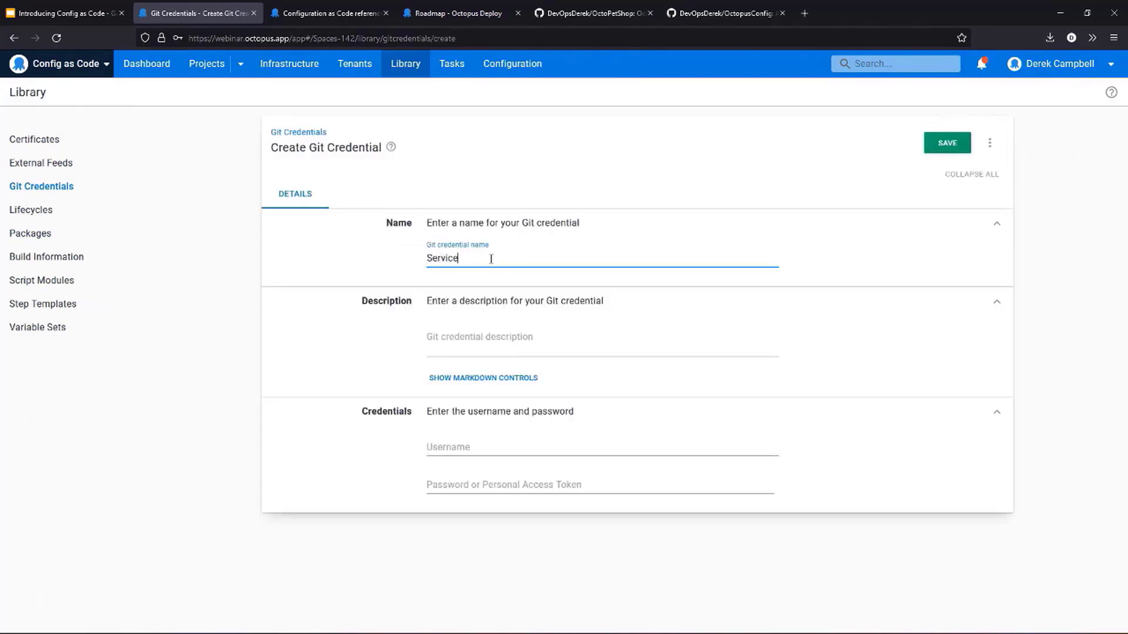
click(504, 448)
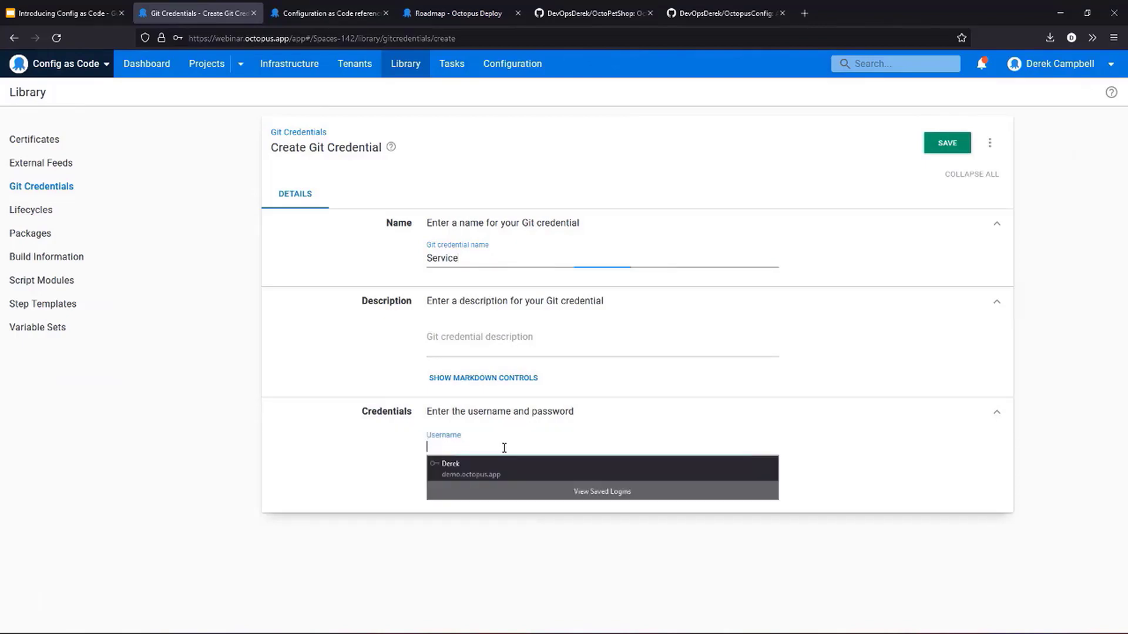
click(464, 467)
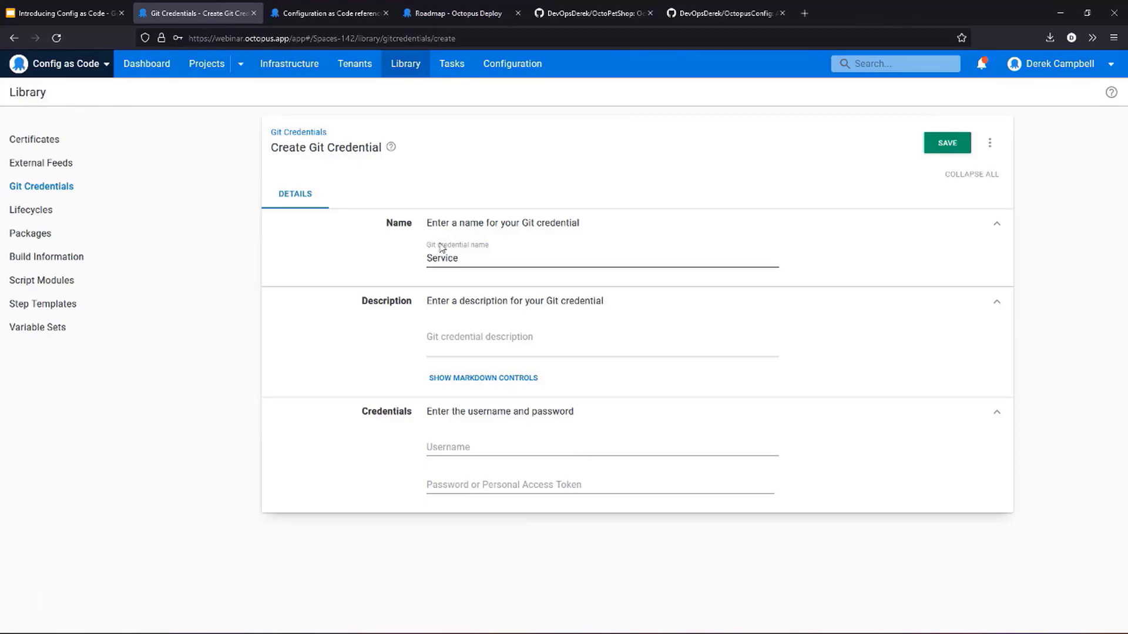
click(143, 59)
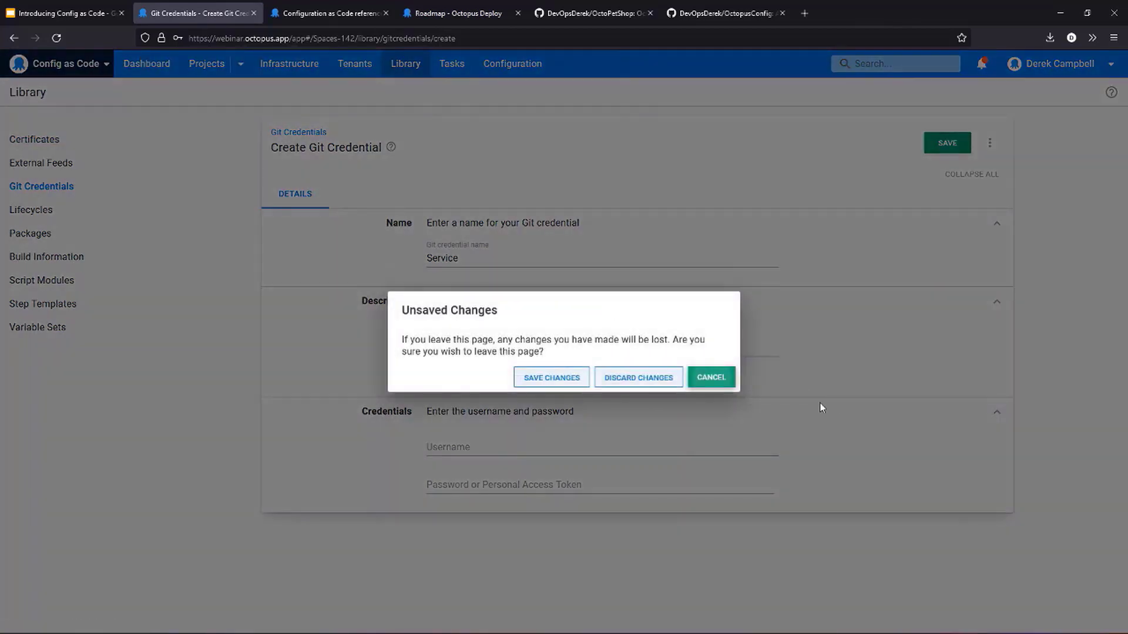
click(646, 378)
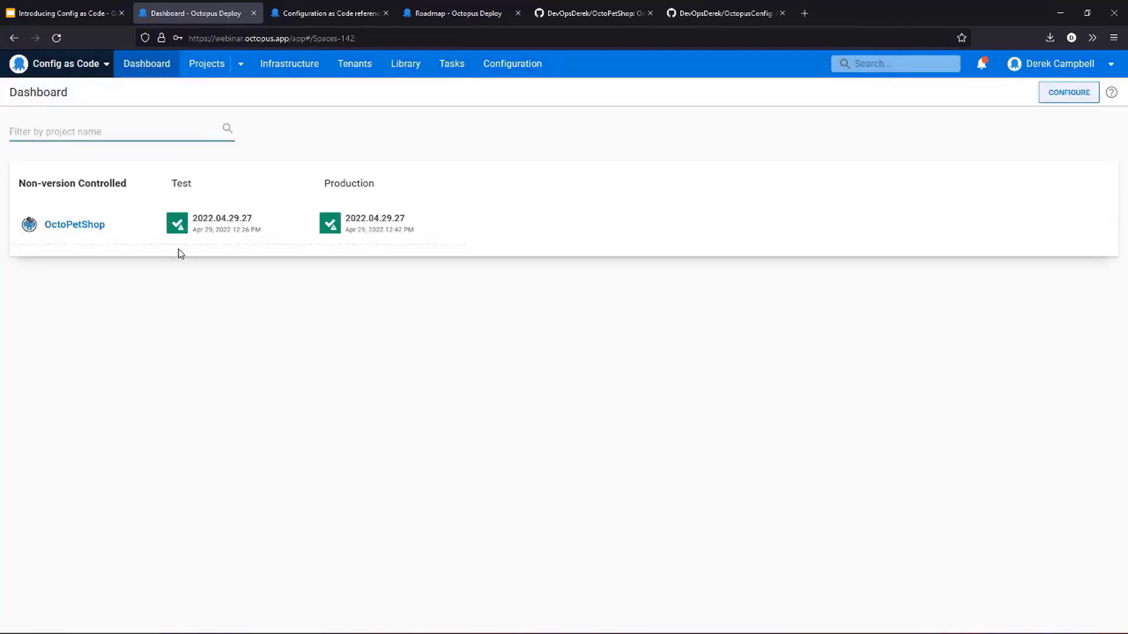
- Open the OctoPetShop project's version control settings to examine its repository, default branch and authentication
click(75, 228)
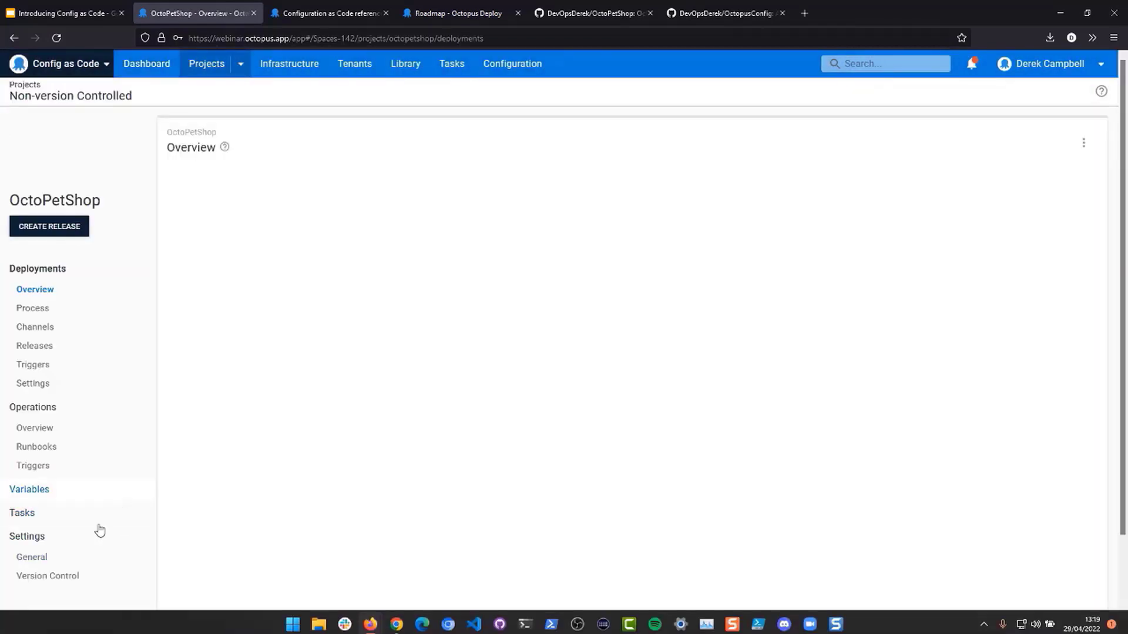
click(31, 577)
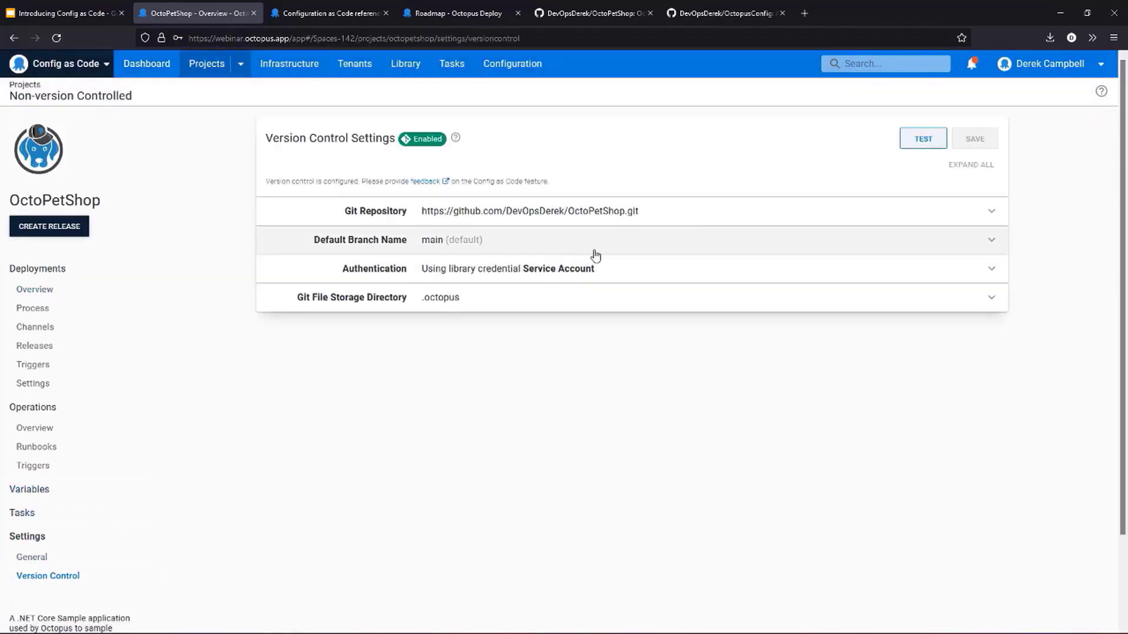
- Examine the authentication options in OctoPetShop's version control settings, and go to the space's project list
click(569, 269)
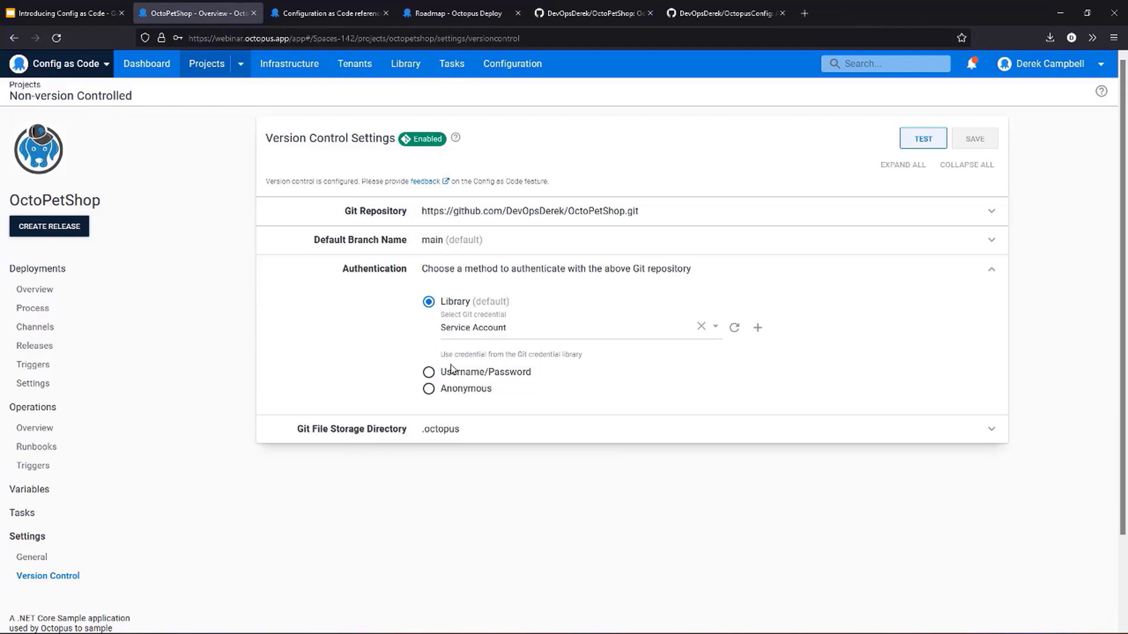
click(152, 75)
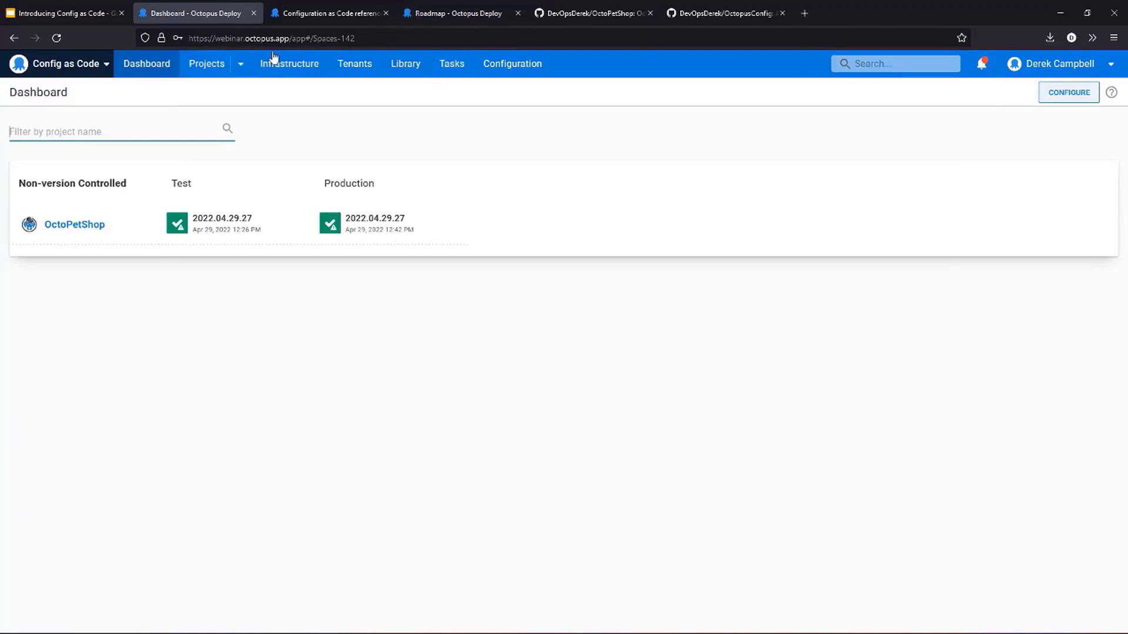
click(200, 66)
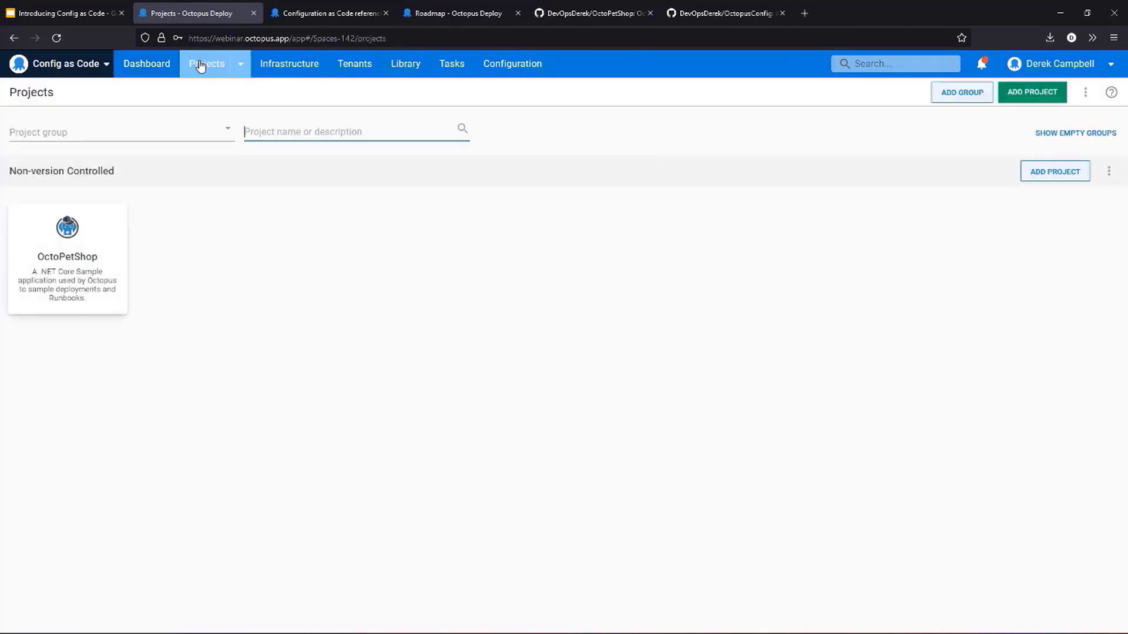
- Create a project named "Demo for Config as Code!" with version control enabled, in the Default Project Group with the Default Lifecycle
click(1047, 91)
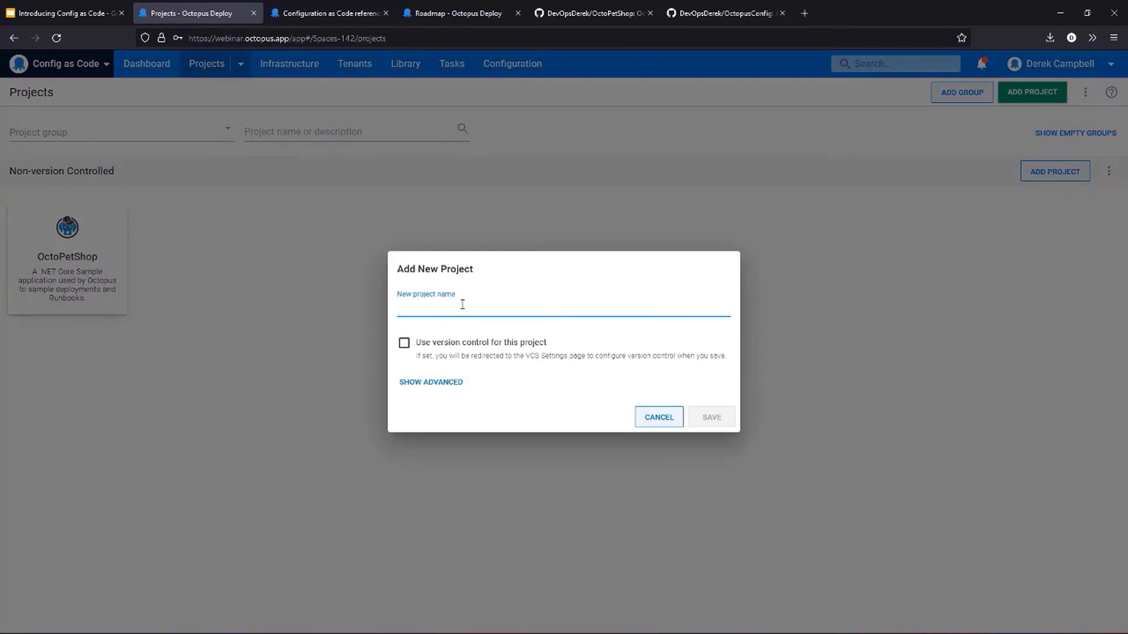
text(Demo for Co)
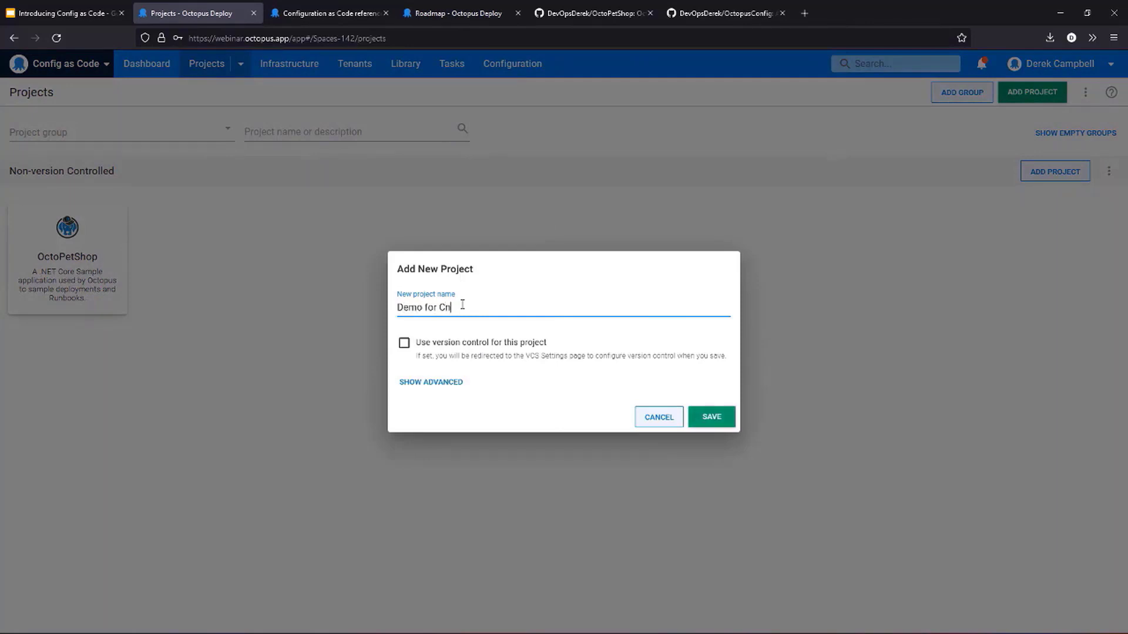
text(nfig as Code!)
click(433, 384)
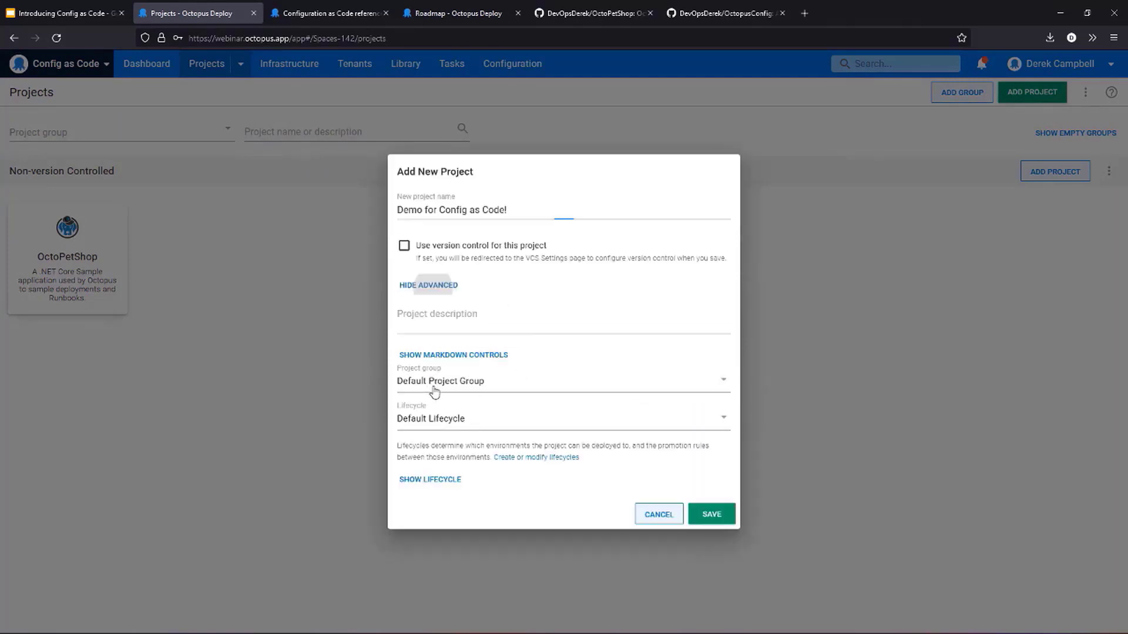
click(404, 247)
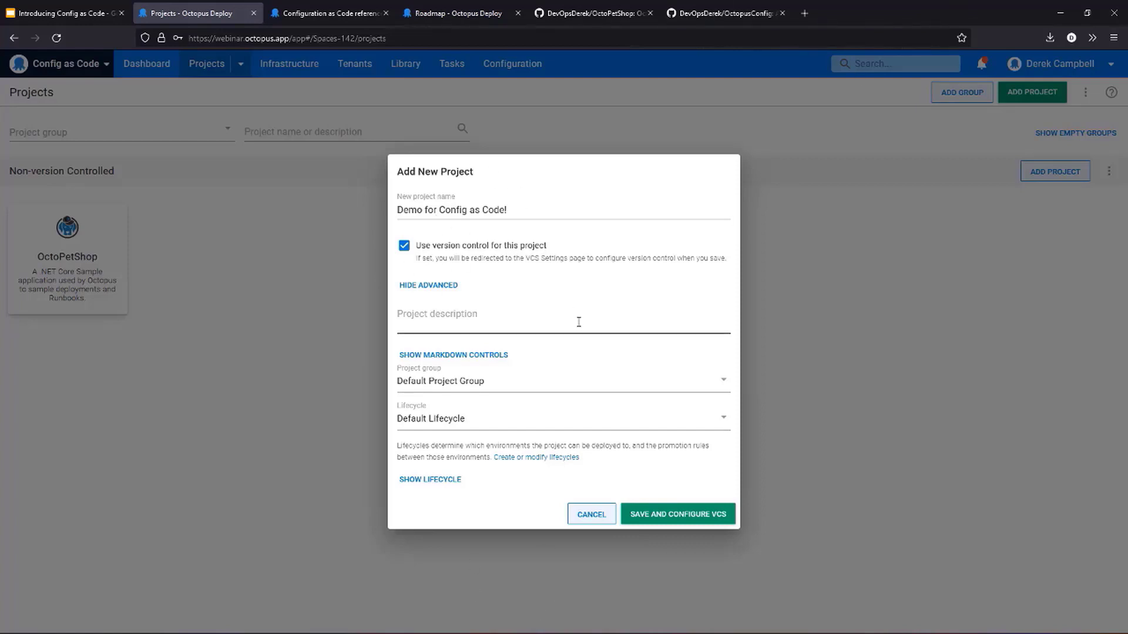
click(712, 518)
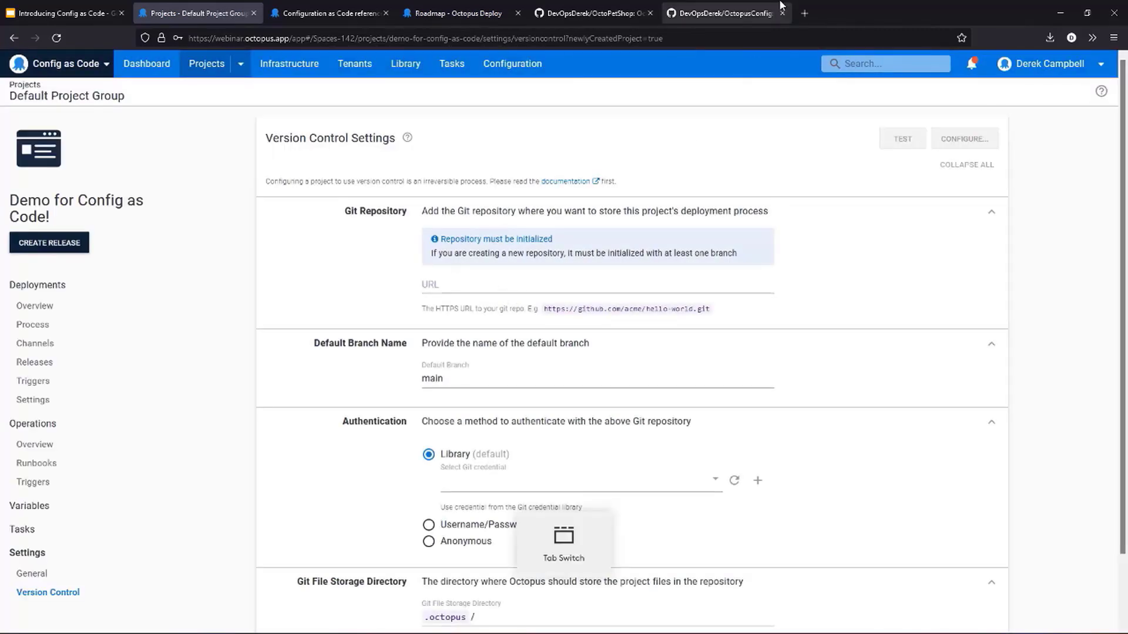
- Copy the HTTPS clone URL of the OctopusConfig repository on GitHub and enter it as the new project's Git repository URL in Octopus Deploy
click(726, 13)
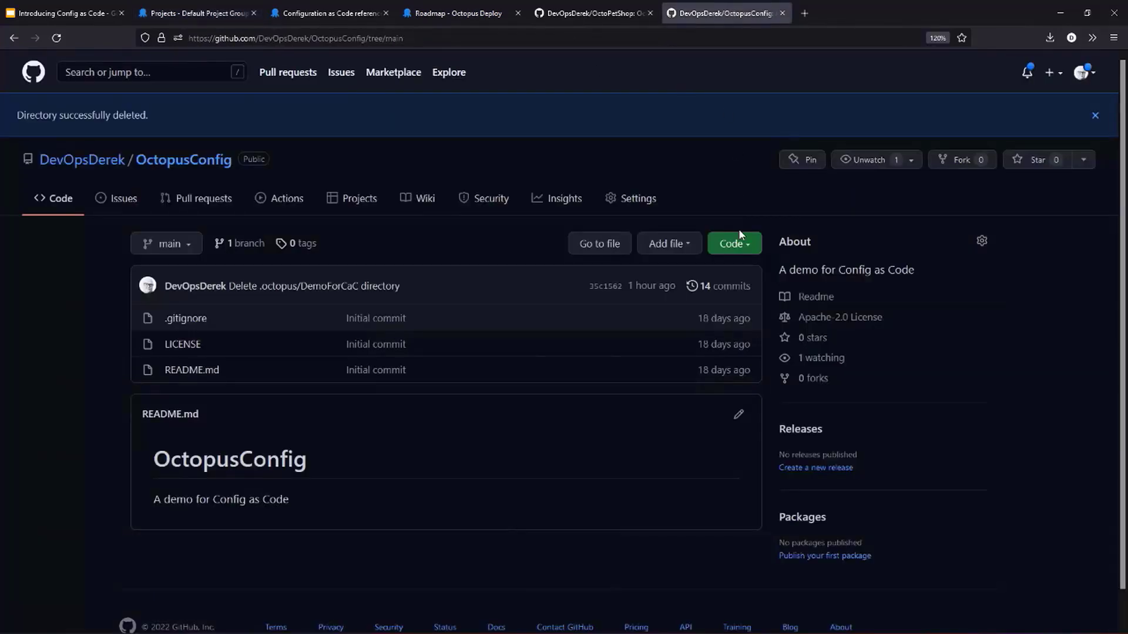
click(739, 245)
click(733, 323)
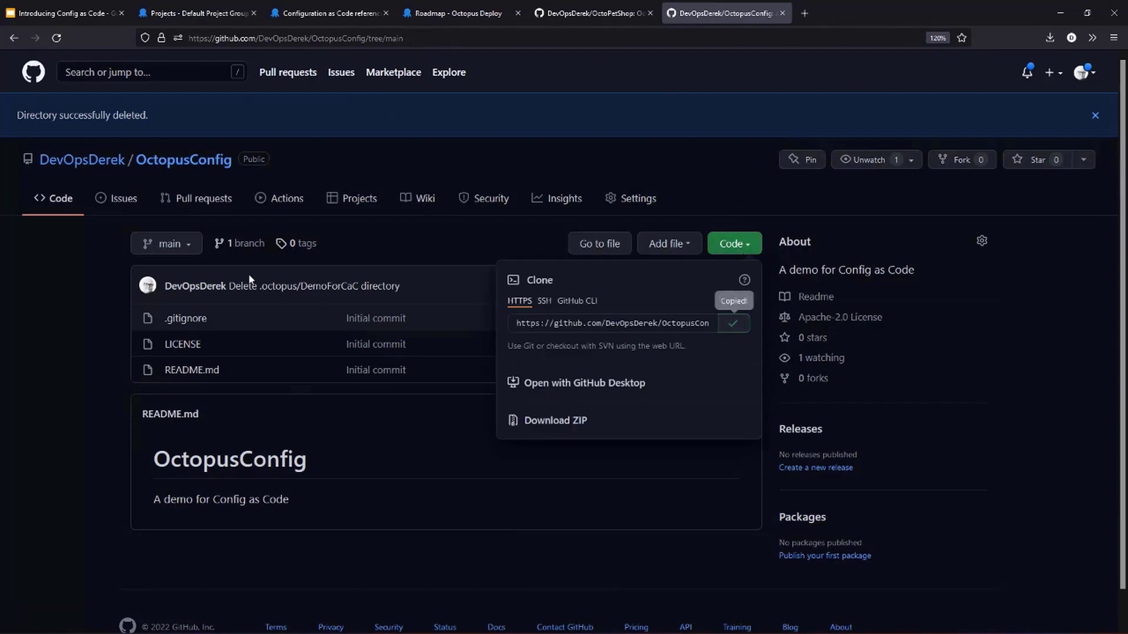
click(199, 395)
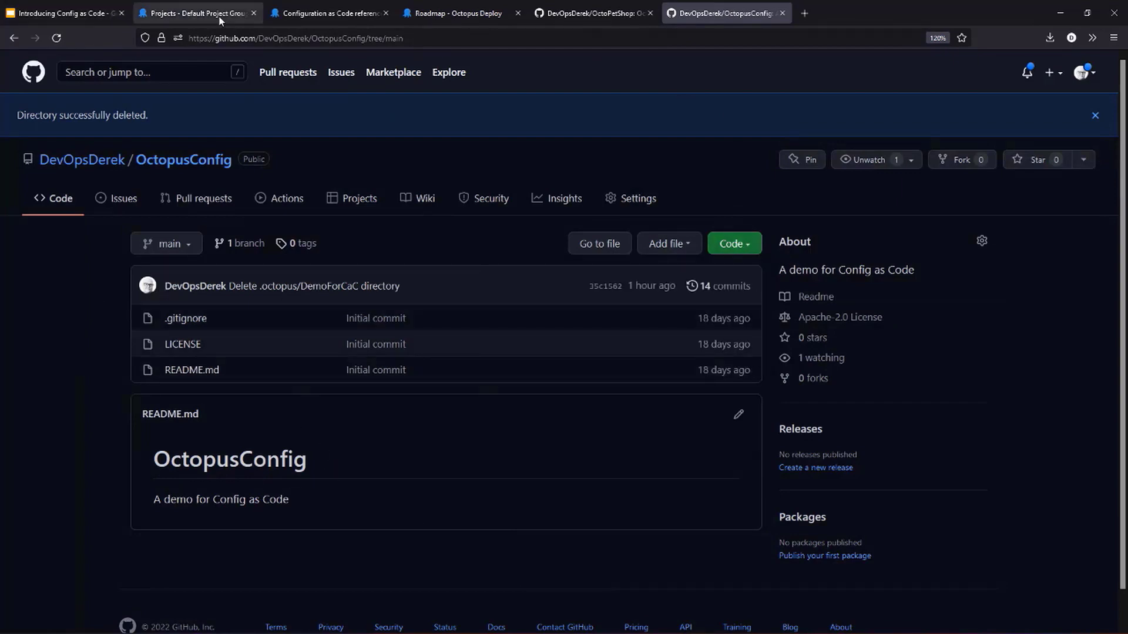
click(173, 13)
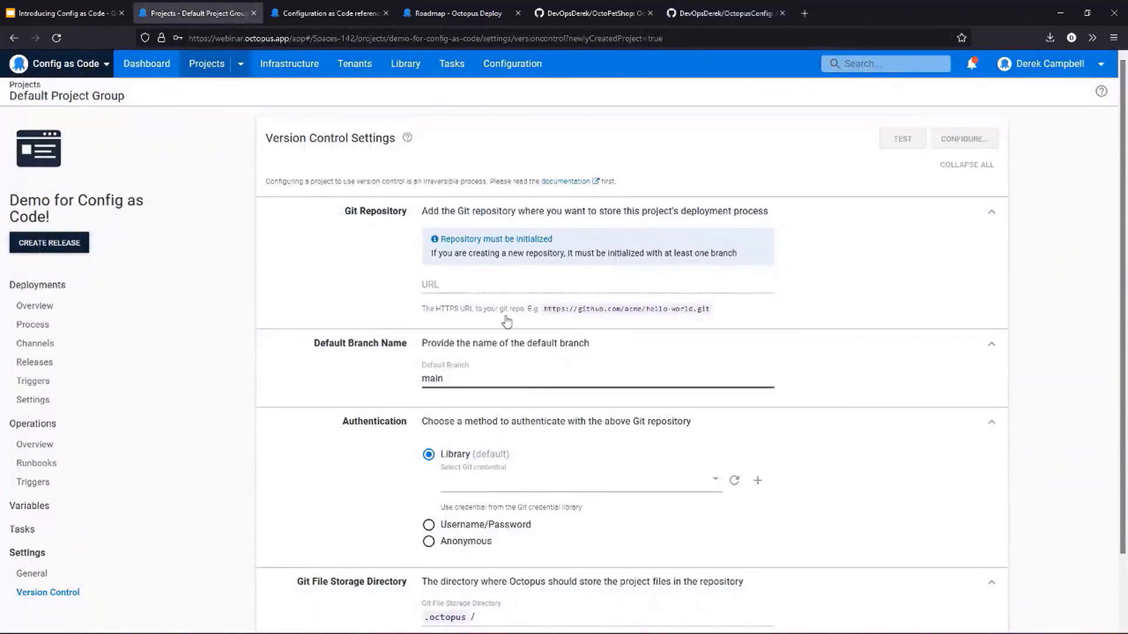
click(479, 278)
key(ctrl+v)
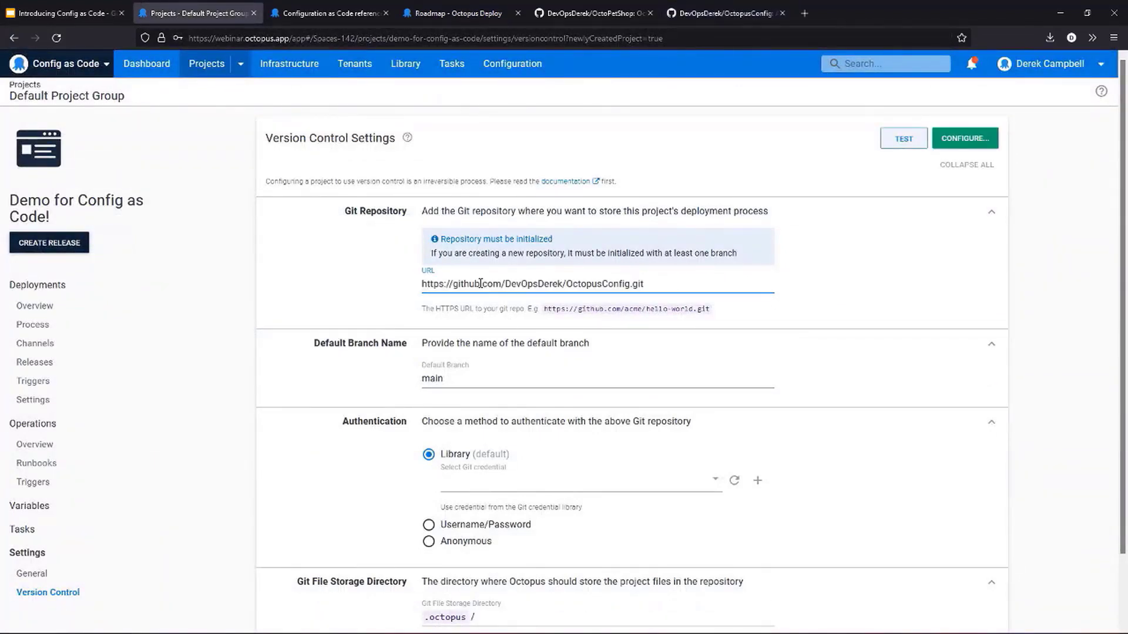
- Select the Service Account library credential for authentication and set the Git file storage directory to .octopus/DemoForCaC
scroll(550, 428, down, 1)
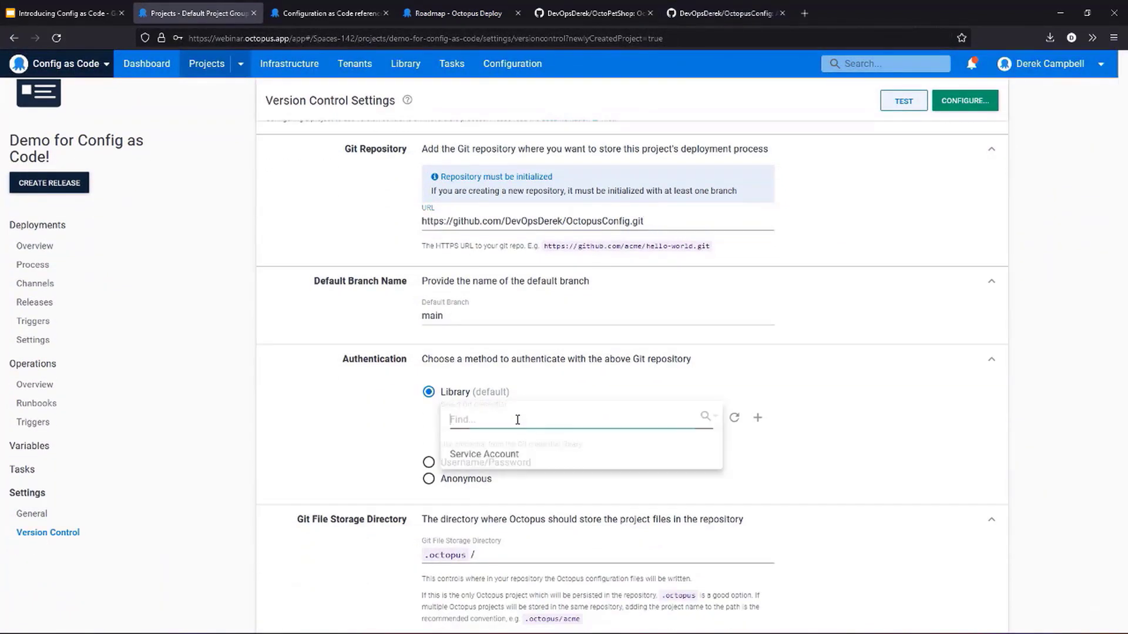
click(549, 485)
click(508, 459)
scroll(535, 506, down, 1)
click(560, 536)
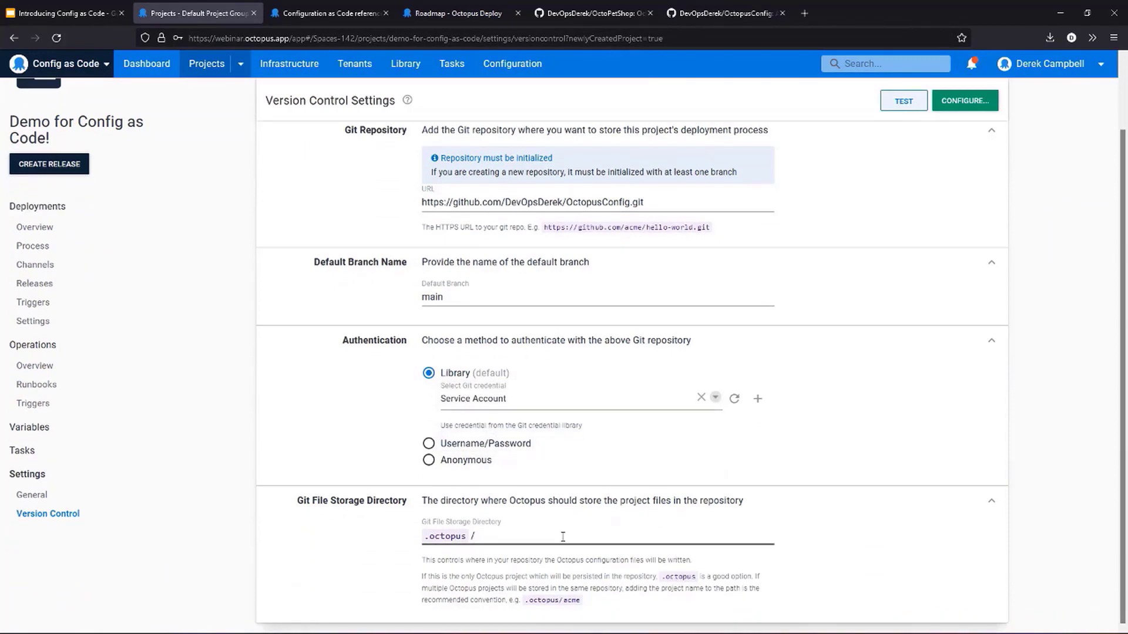
text(Demo)
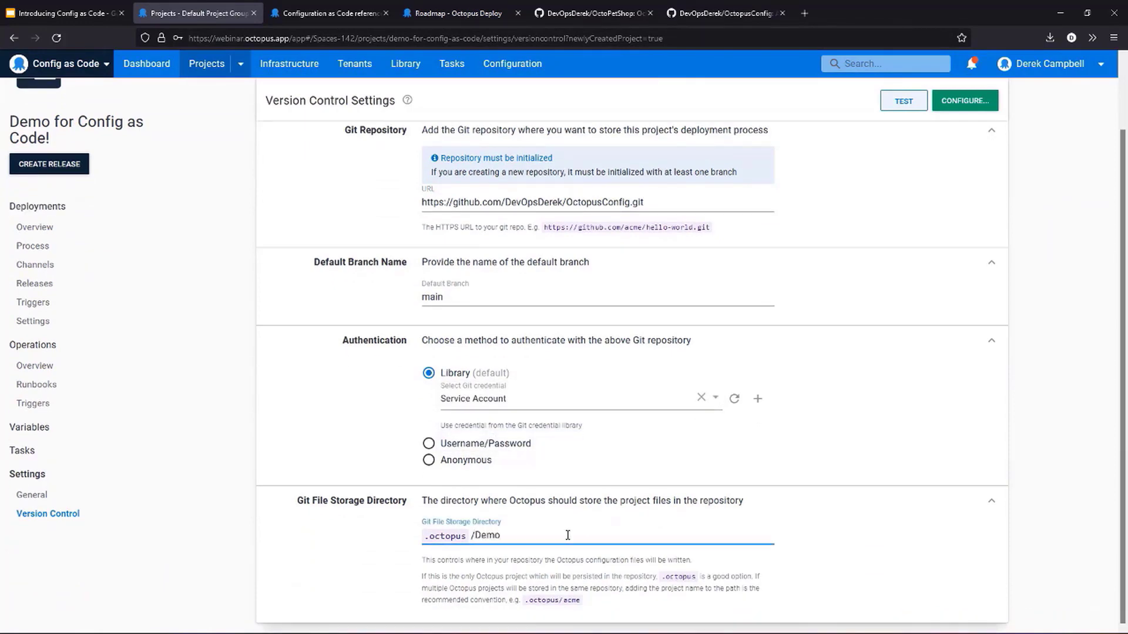
text(ForCaC)
- Configure version control for the project, committing with the summary "Initial Commit"
click(952, 106)
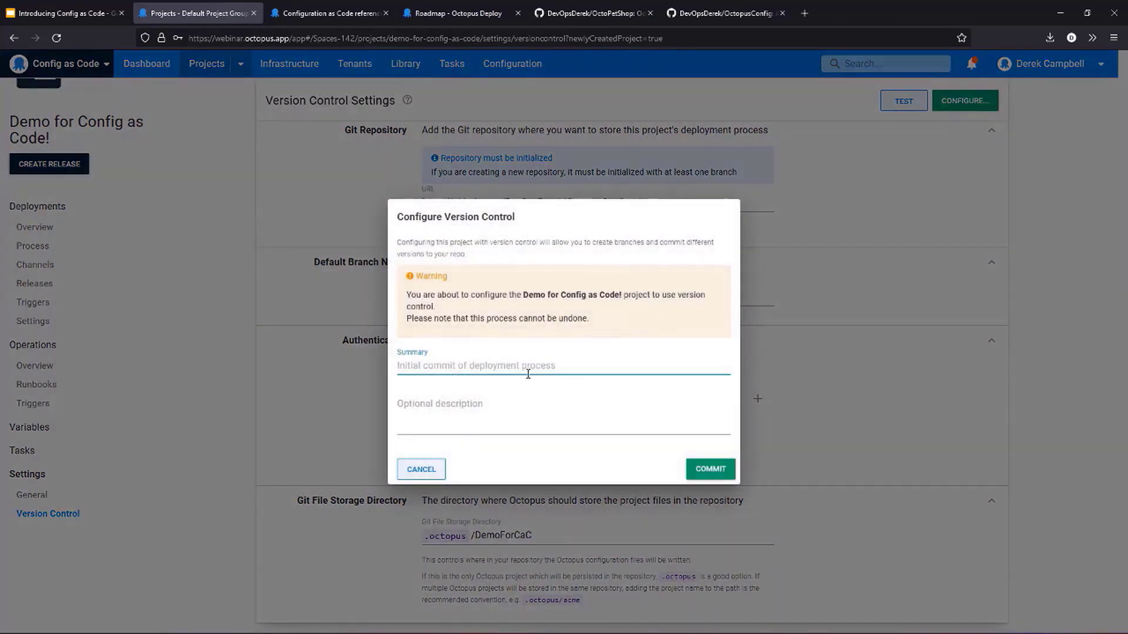
text(Initial C)
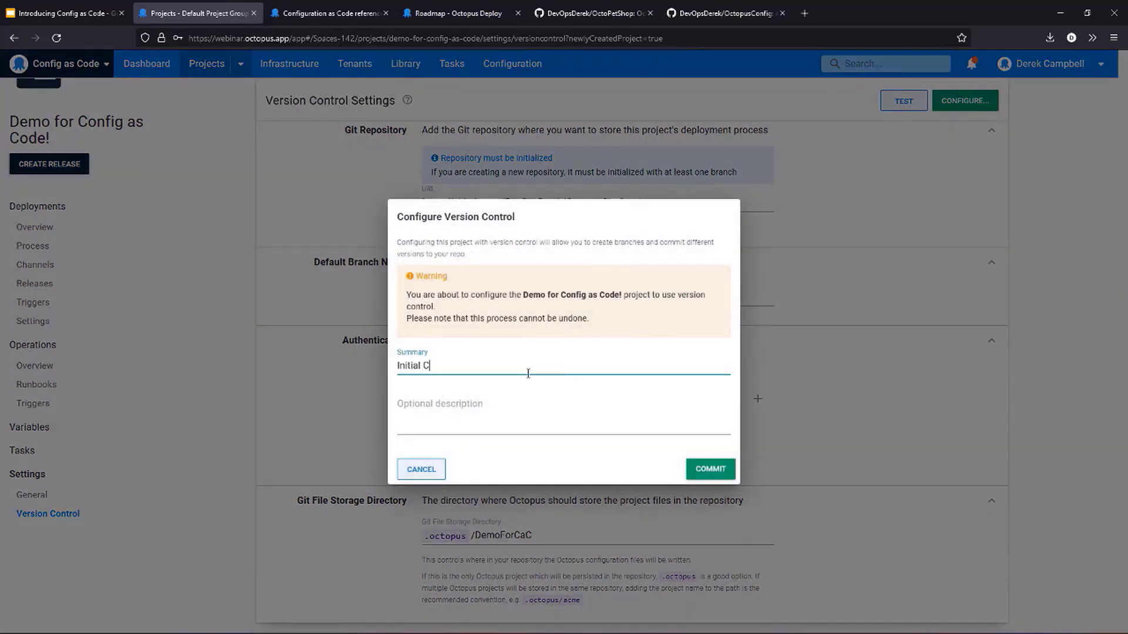
text(ommit)
click(711, 469)
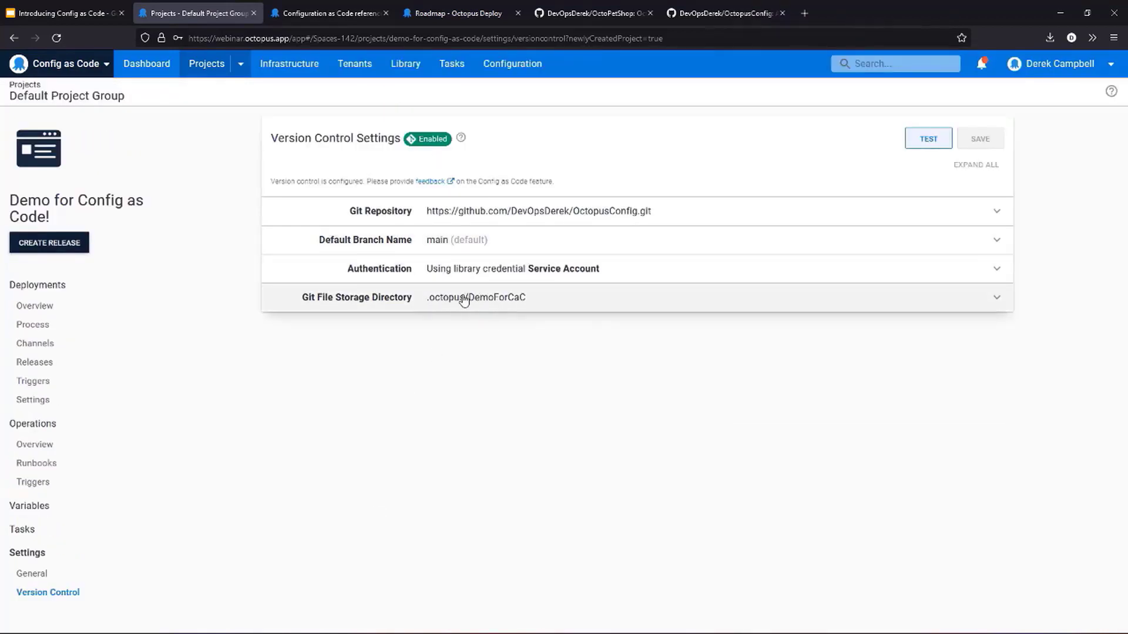
- Switch to GitHub, refresh the OctopusConfig repository and view deployment_process.ocl in the .octopus/DemoForCaC folder
click(728, 13)
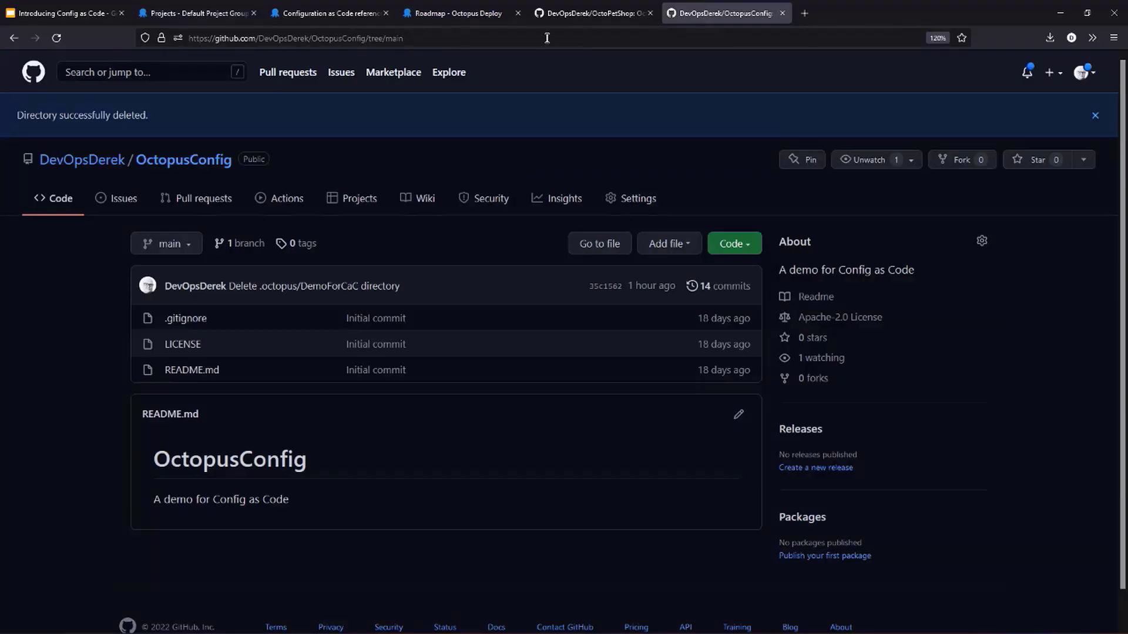
click(547, 38)
key(Return)
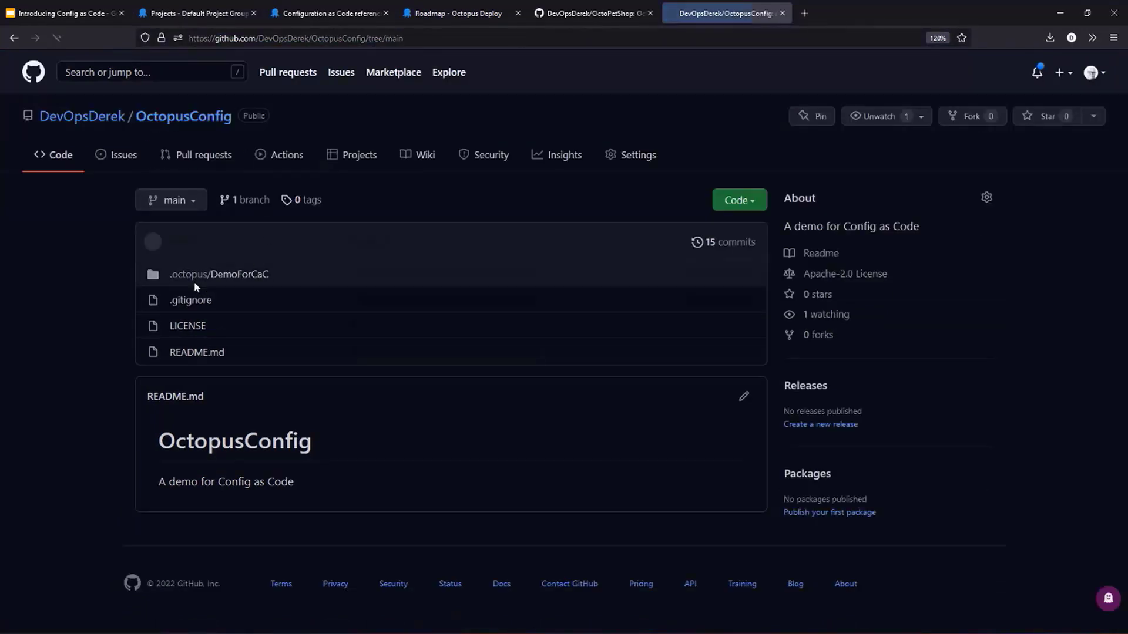
click(235, 280)
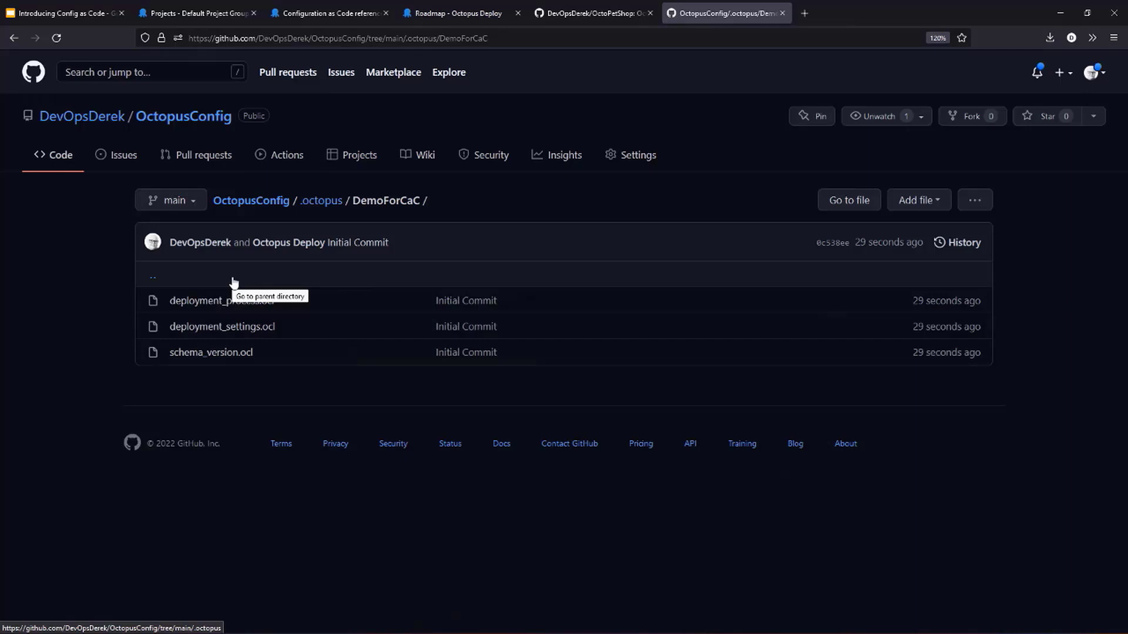
click(242, 302)
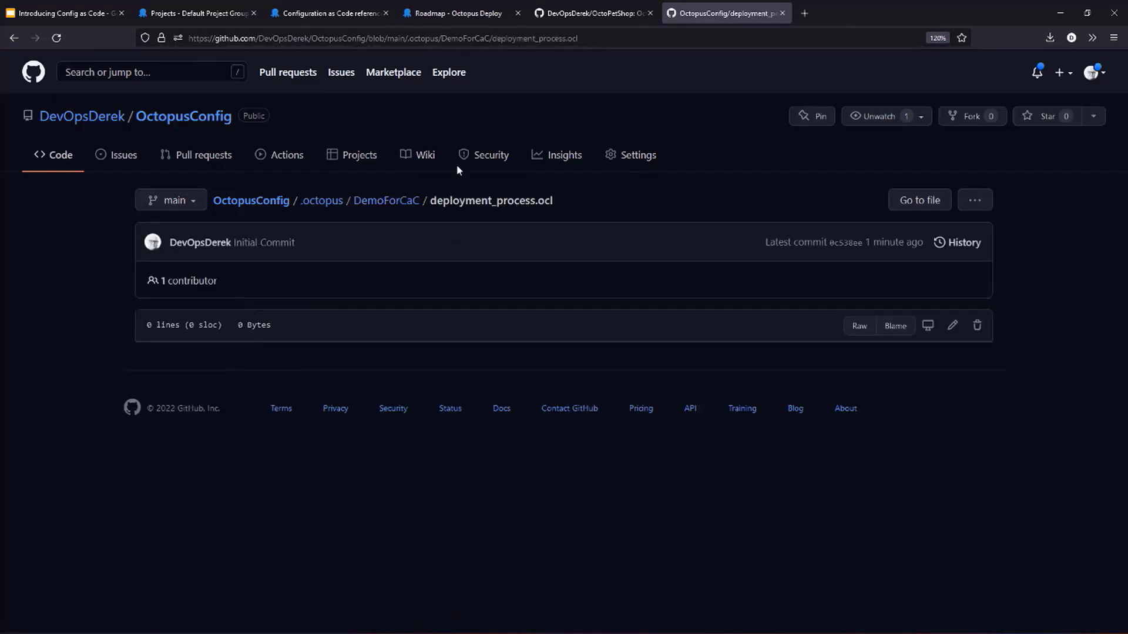
- Switch to Octopus Deploy and add a Manual Intervention Required step to the new project's deployment process on main
click(199, 14)
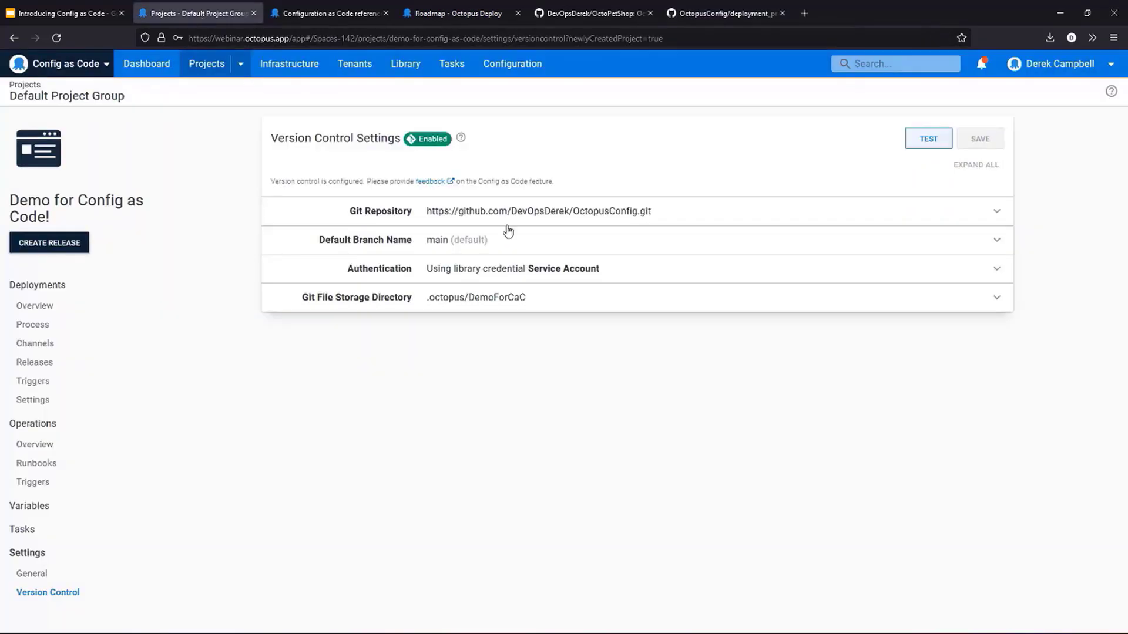
click(38, 323)
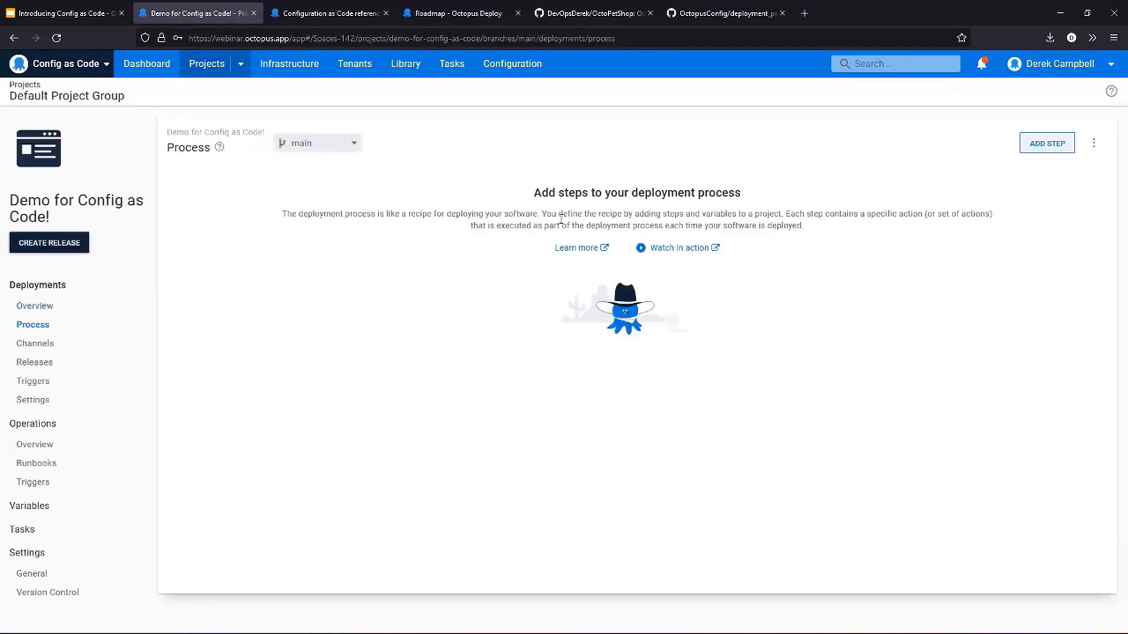
click(1035, 143)
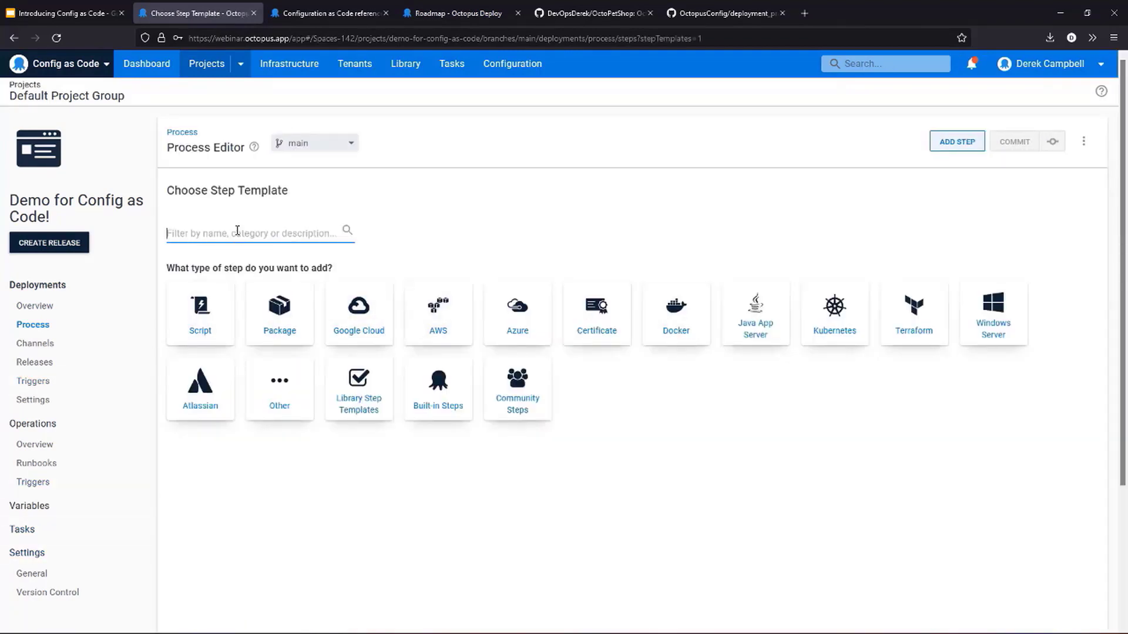
text(Manual I)
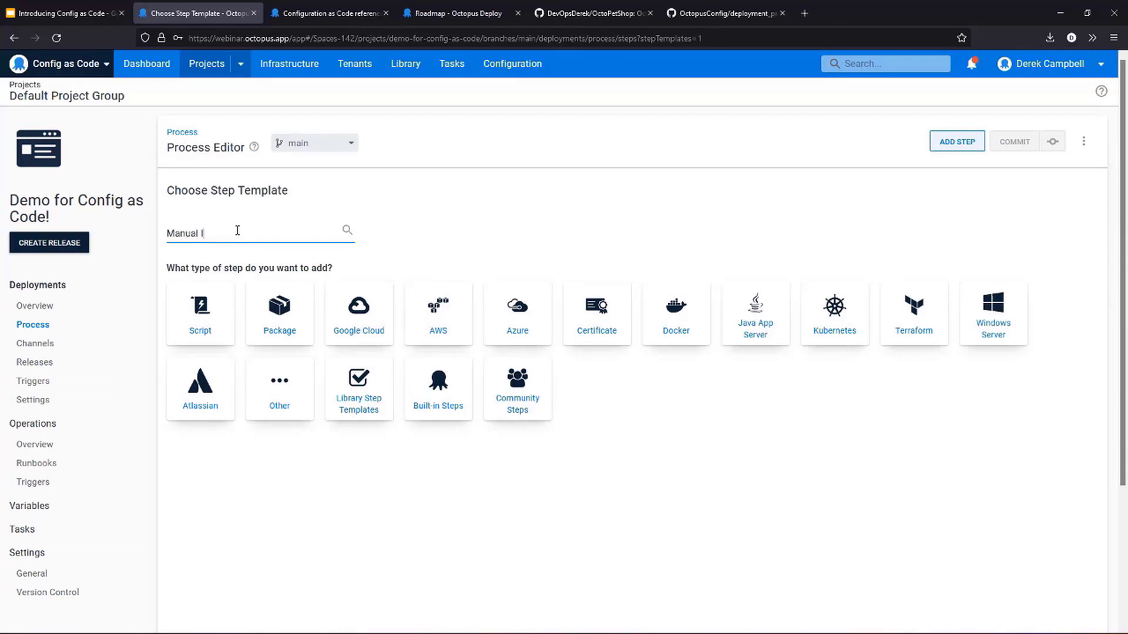
text(ntervention)
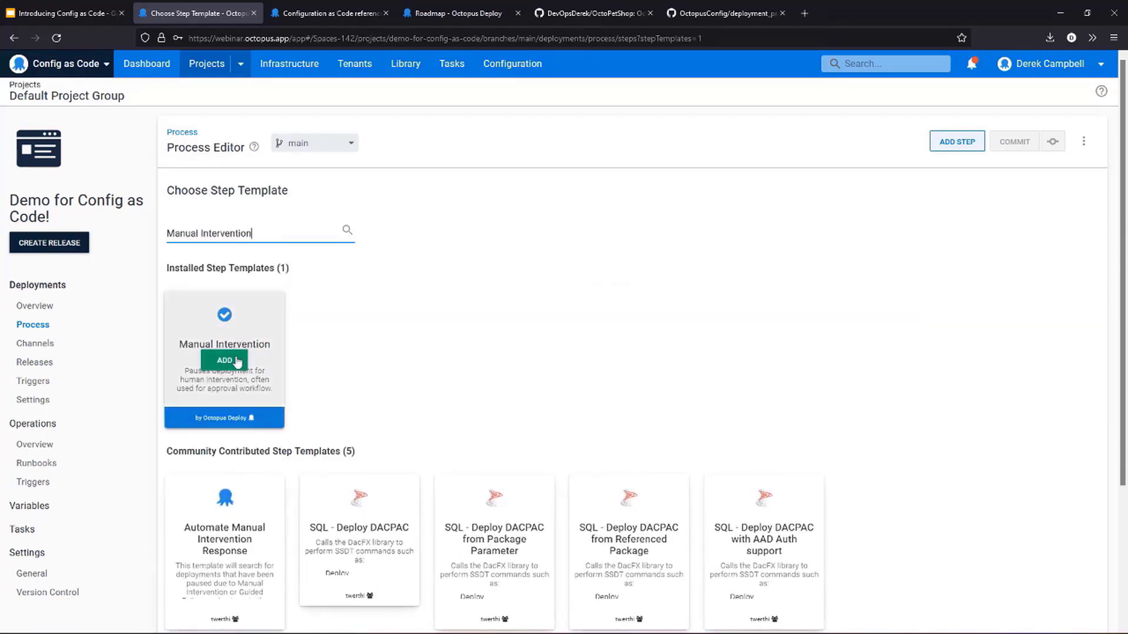
click(237, 364)
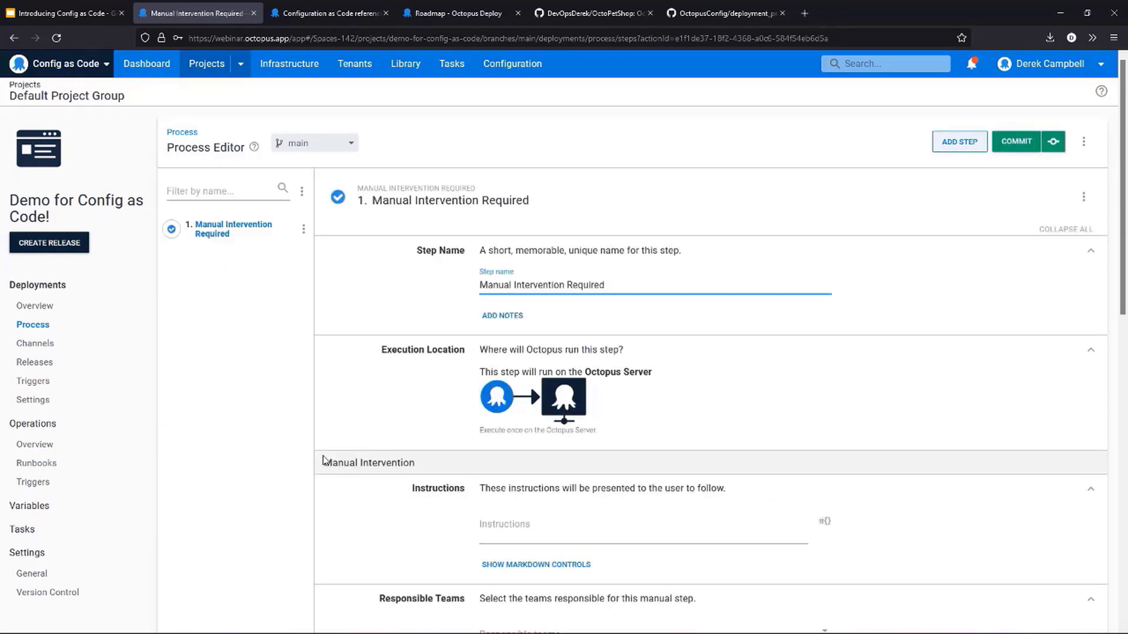
- Enter "Please check and confirm." as the manual intervention step's instructions
click(571, 536)
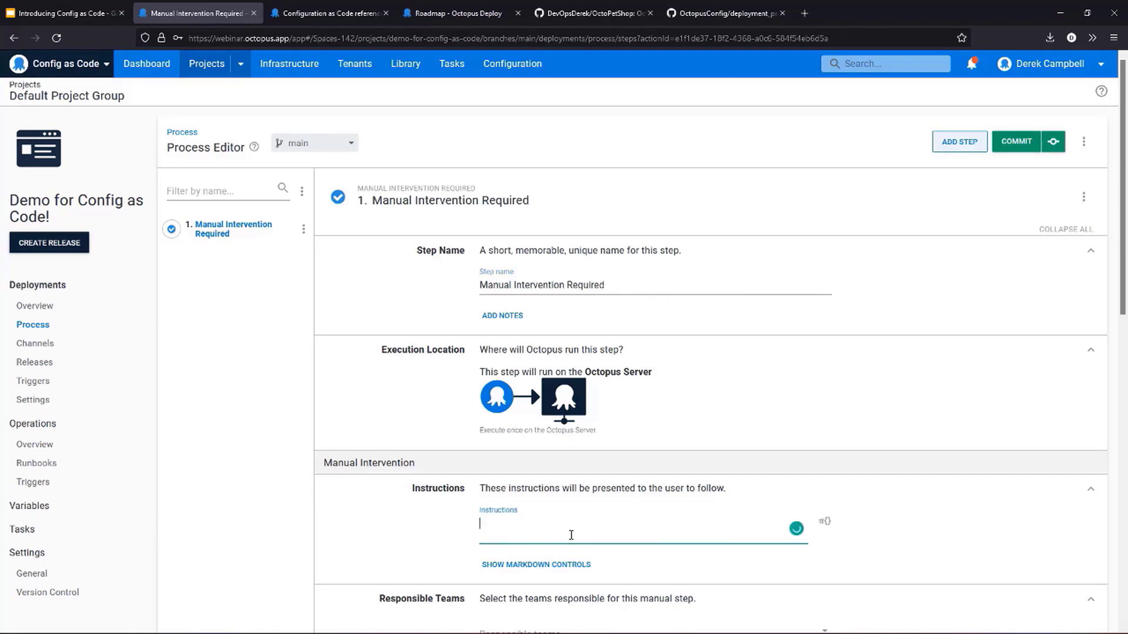
text(Please check and confirm.)
- Assign Space Managers as the responsible team for the manual intervention step and review its remaining conditions
scroll(753, 377, down, 2)
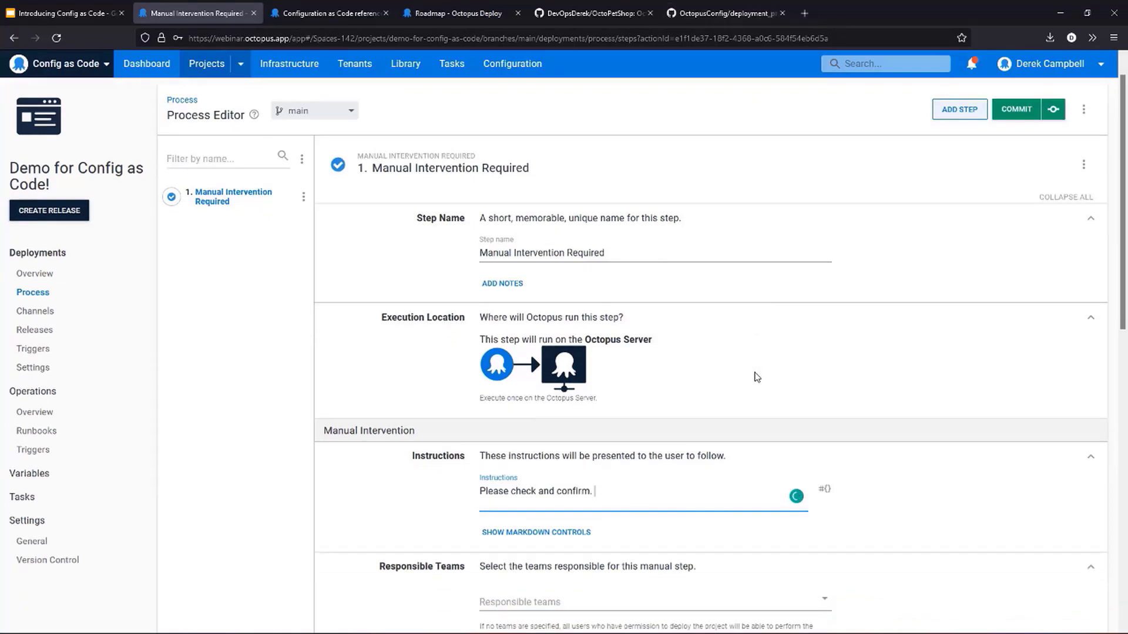
scroll(754, 379, down, 2)
click(576, 395)
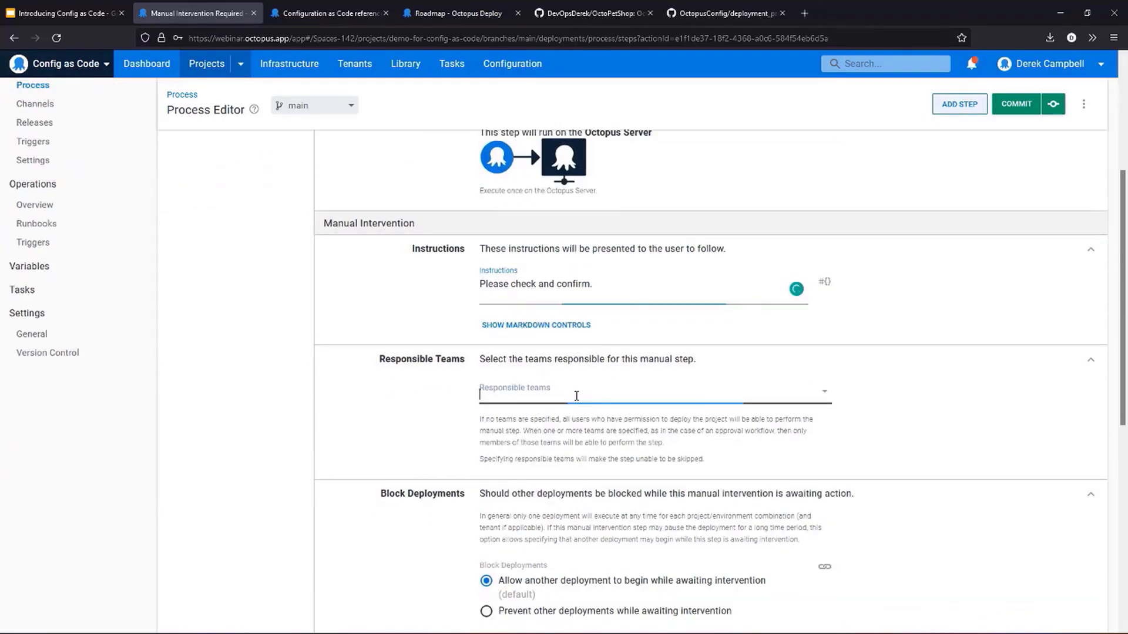
click(580, 594)
scroll(600, 518, down, 2)
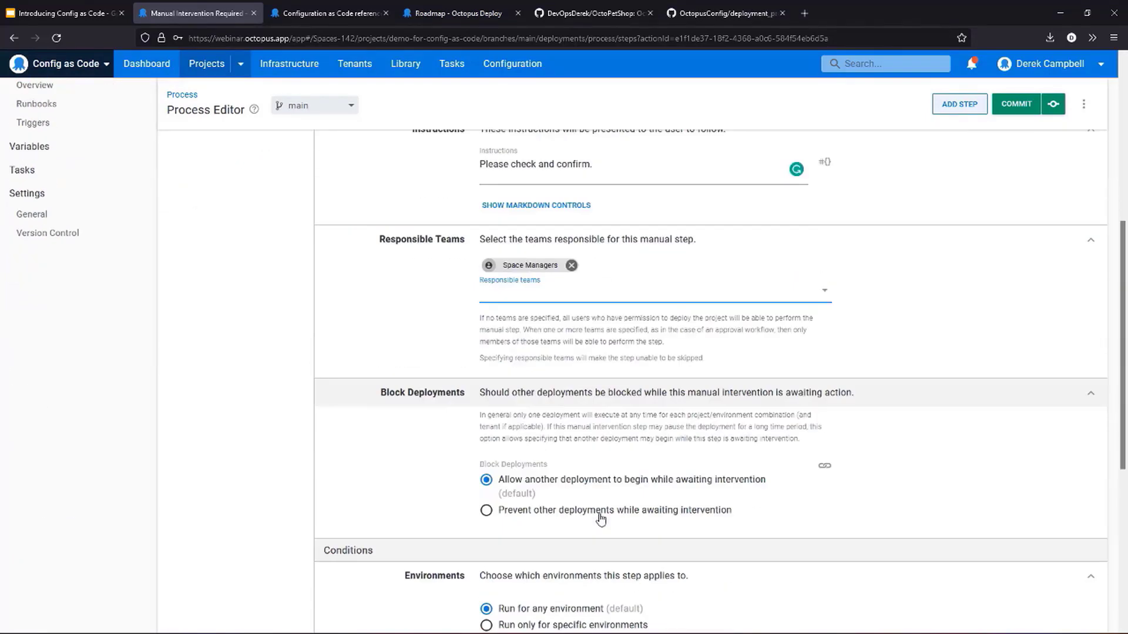
scroll(601, 518, down, 3)
scroll(667, 486, down, 3)
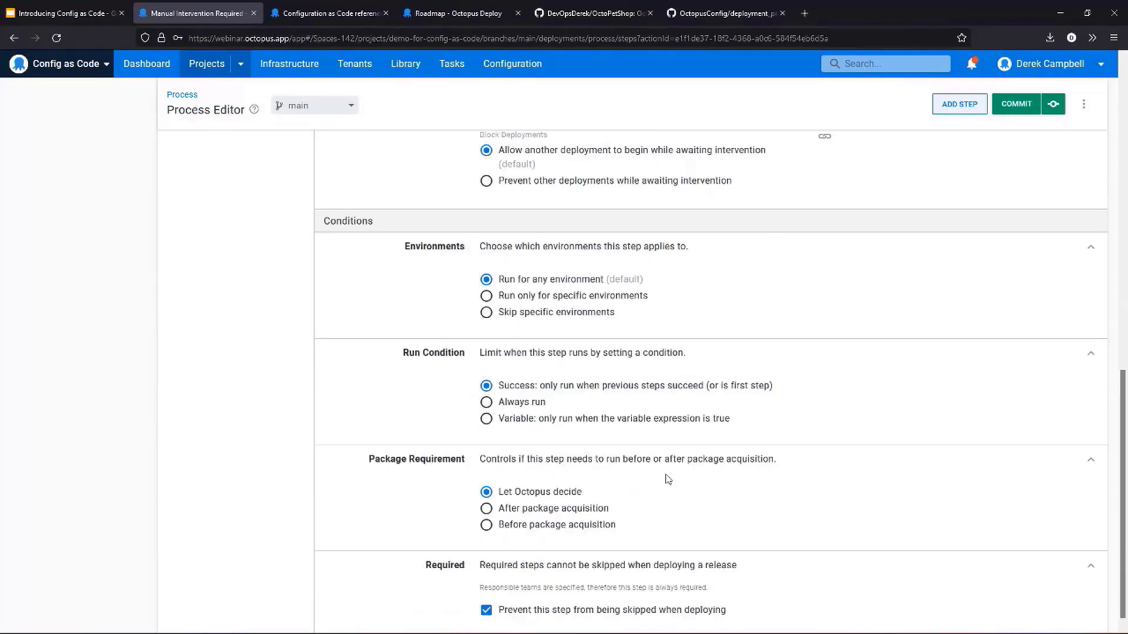
scroll(622, 508, up, 10)
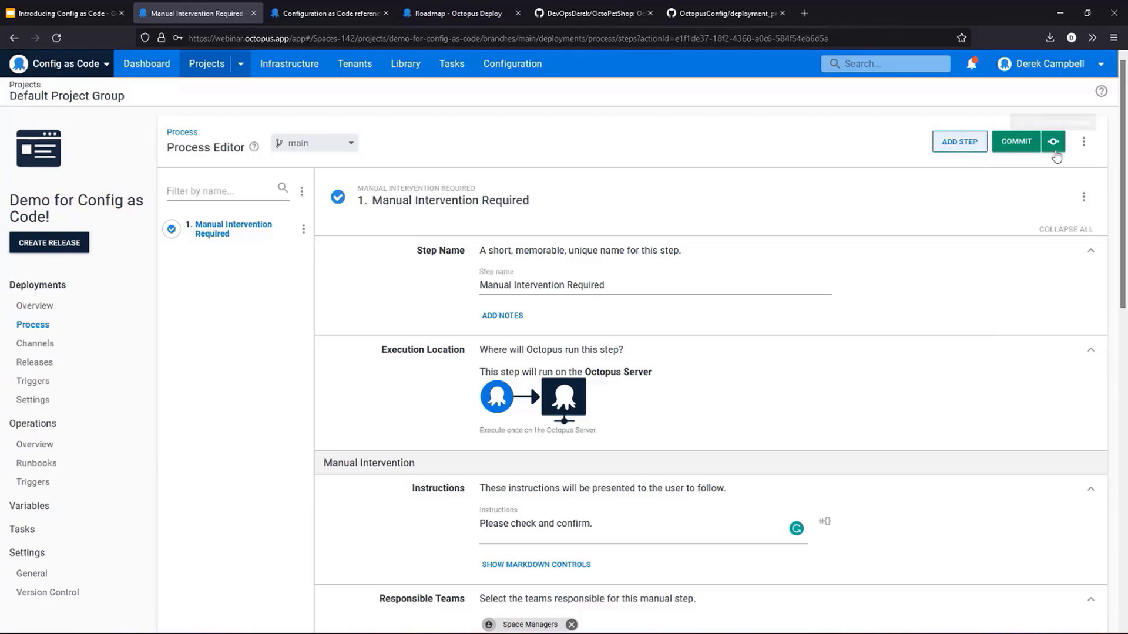
- Add a Run a Script step after the manual intervention step in the deployment process
scroll(623, 387, down, 3)
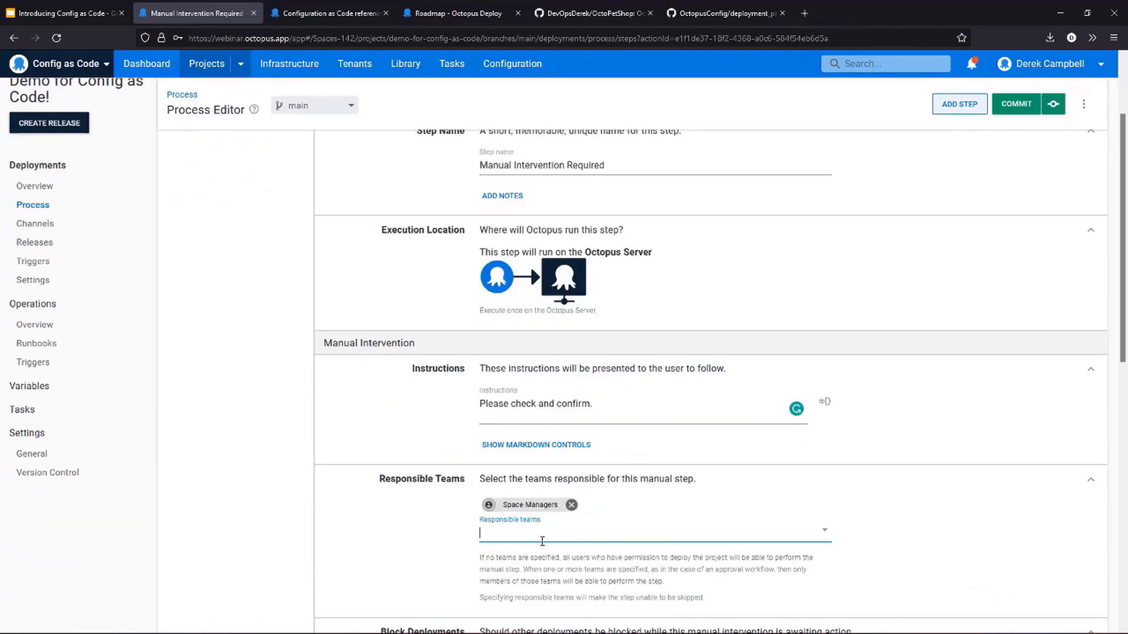
scroll(581, 515, down, 3)
scroll(582, 515, down, 1)
scroll(470, 522, up, 6)
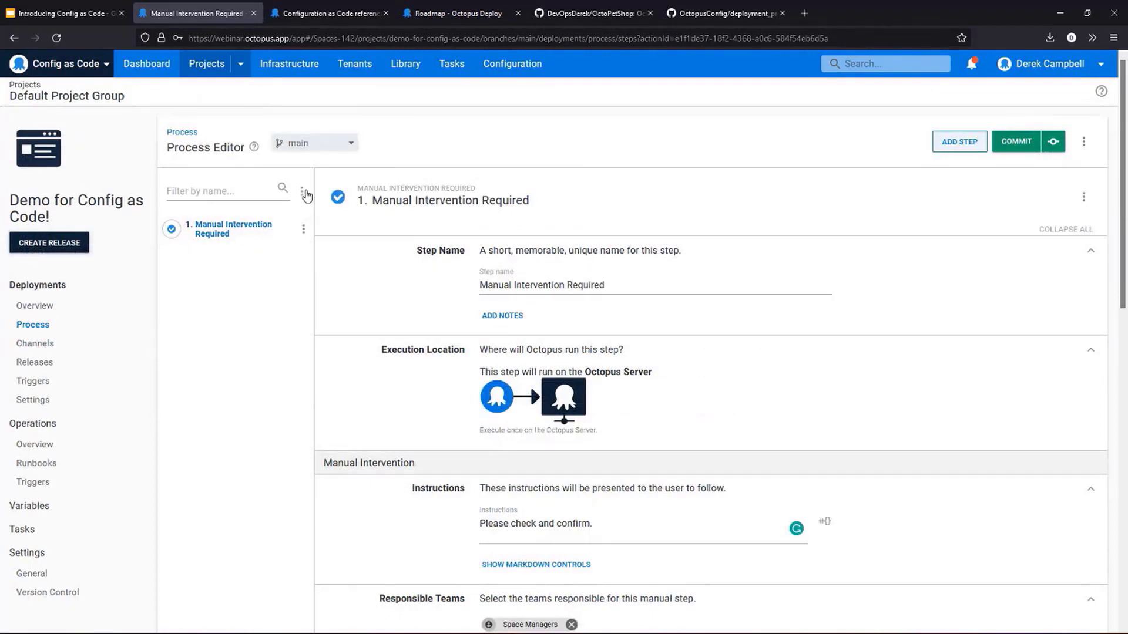
click(966, 141)
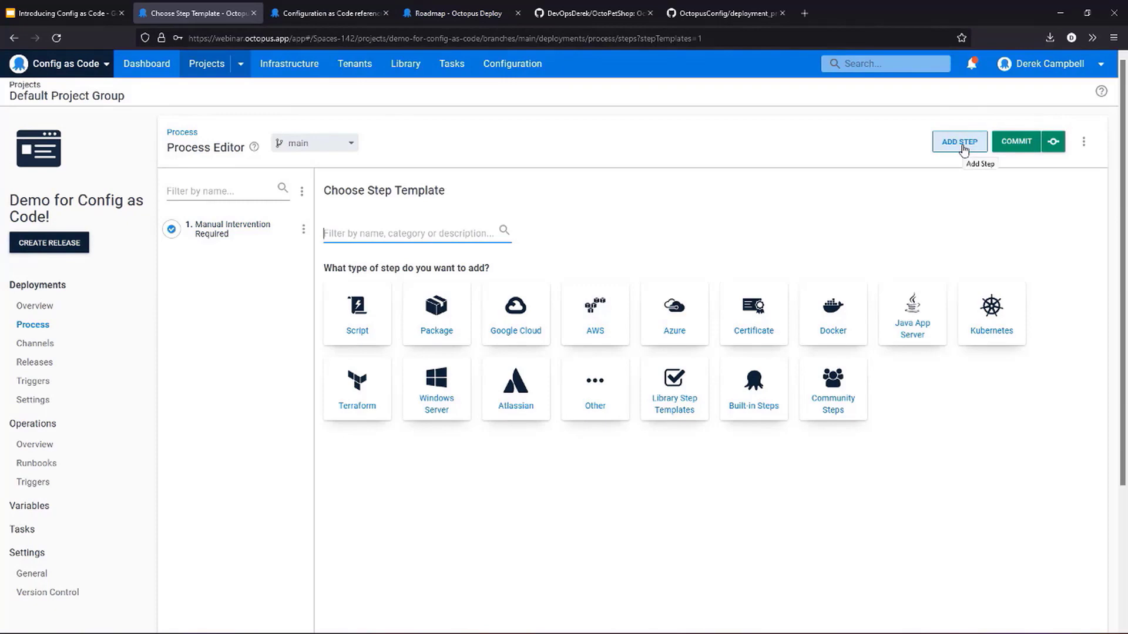
click(353, 326)
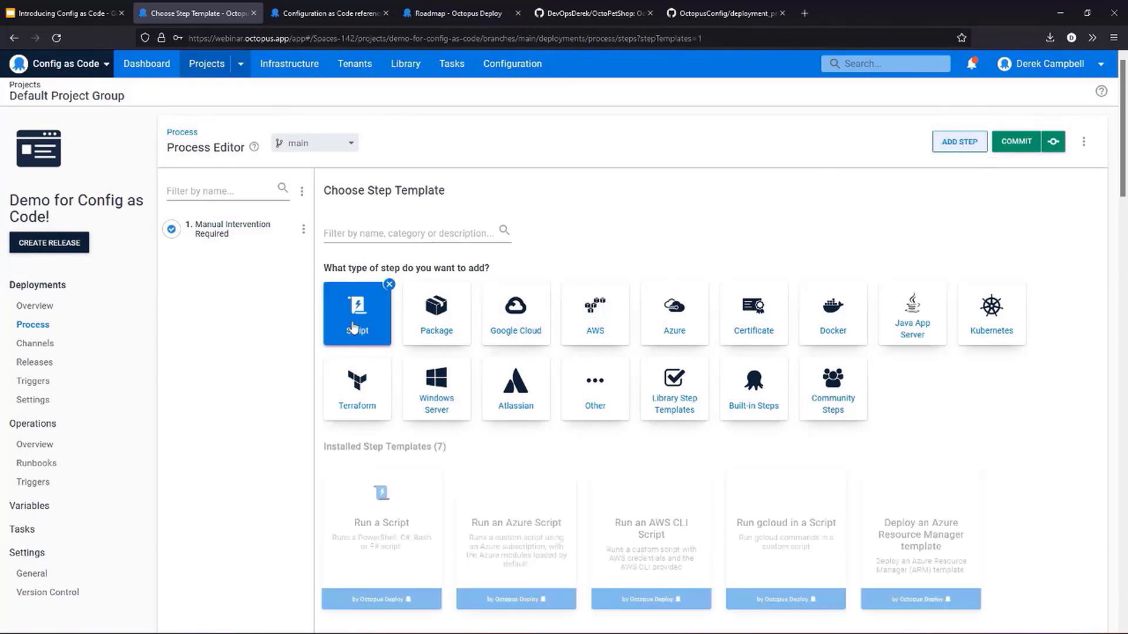
click(382, 545)
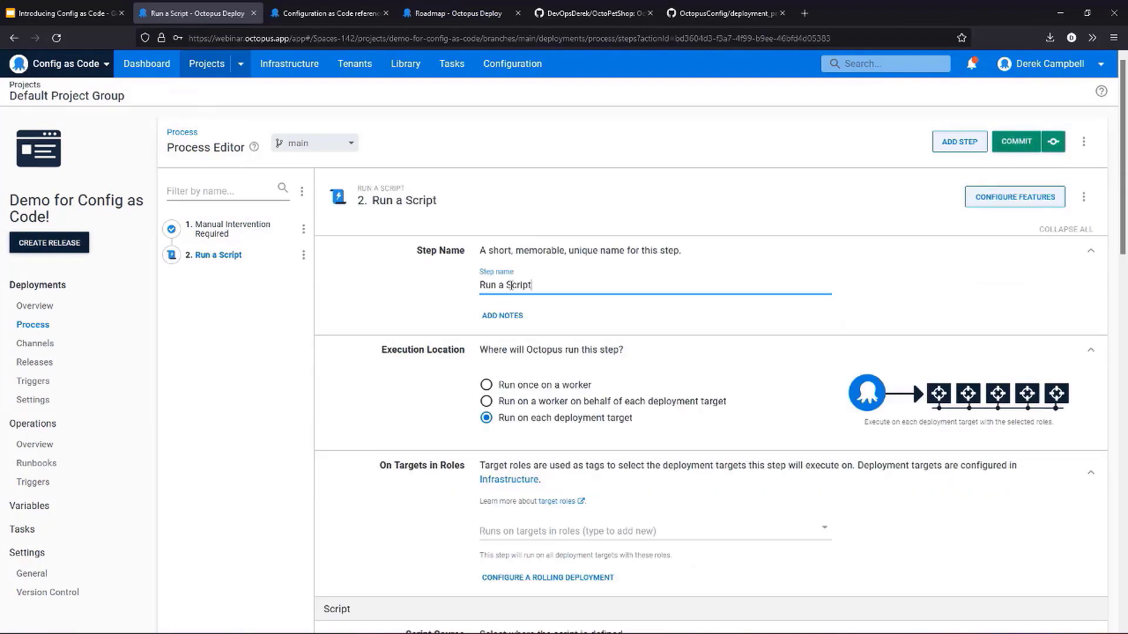
- Set the Run a Script step's execution location to run once on a worker
scroll(626, 487, down, 2)
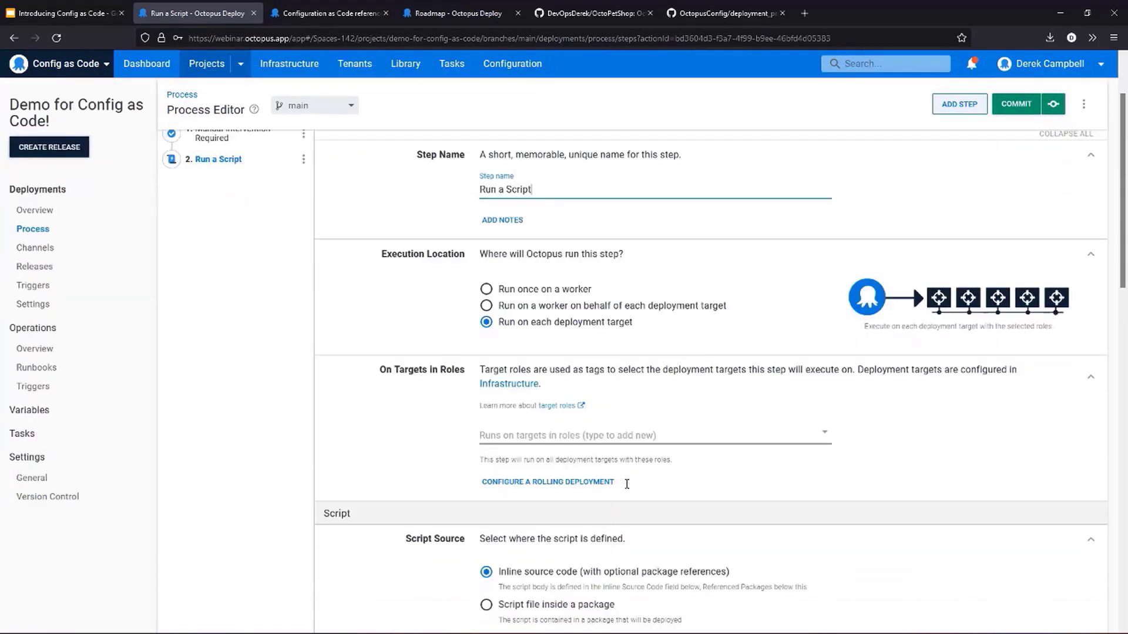
scroll(627, 484, down, 1)
click(516, 265)
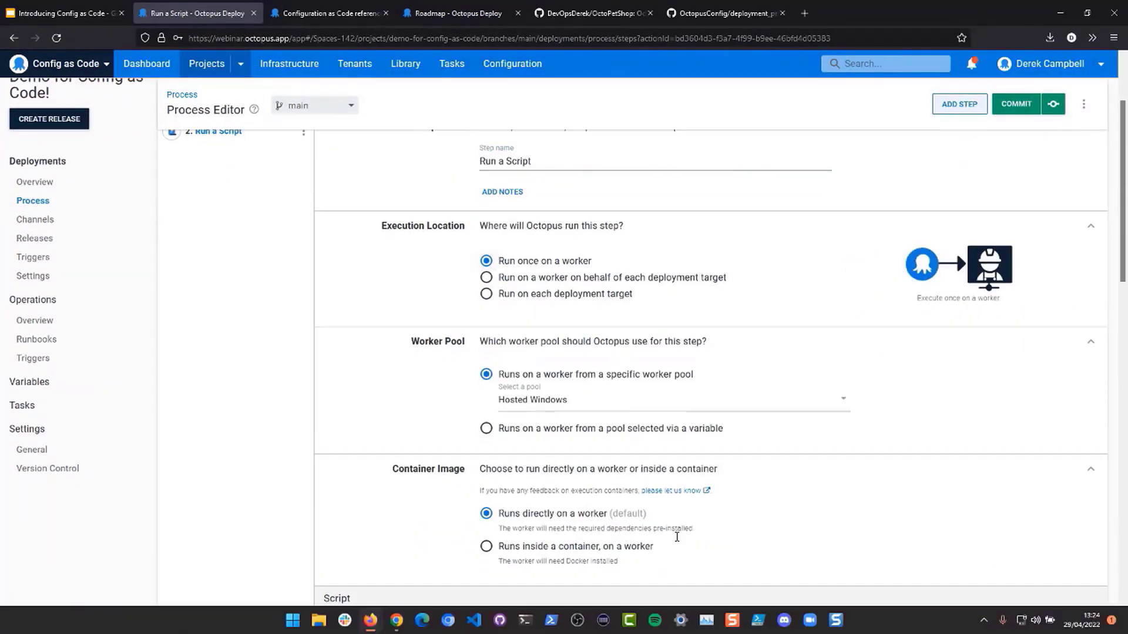
- Enter the inline PowerShell code Write-Host "Help me Obi-Wan, you're my only hope!" in the Run a Script step
scroll(676, 537, down, 3)
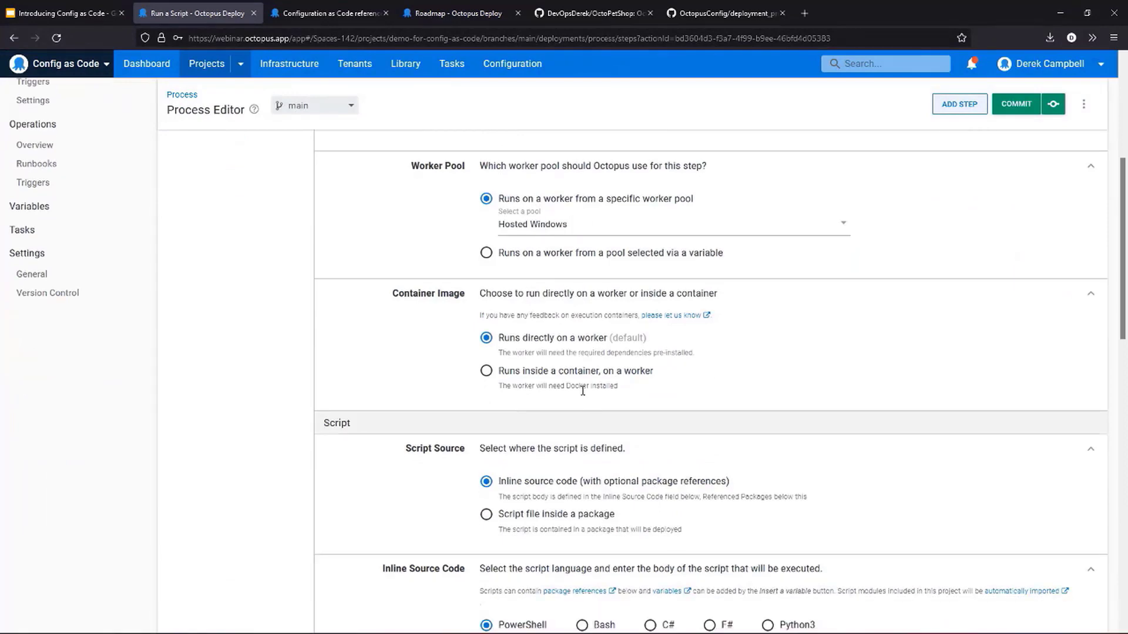
scroll(582, 392, down, 5)
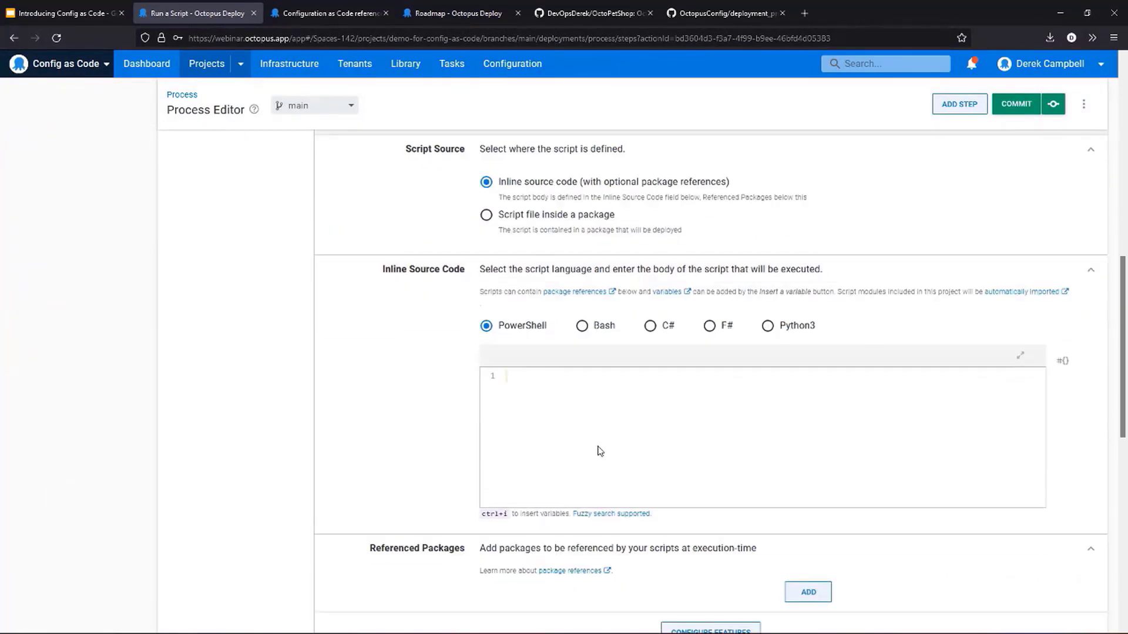
text(st "Help me O)
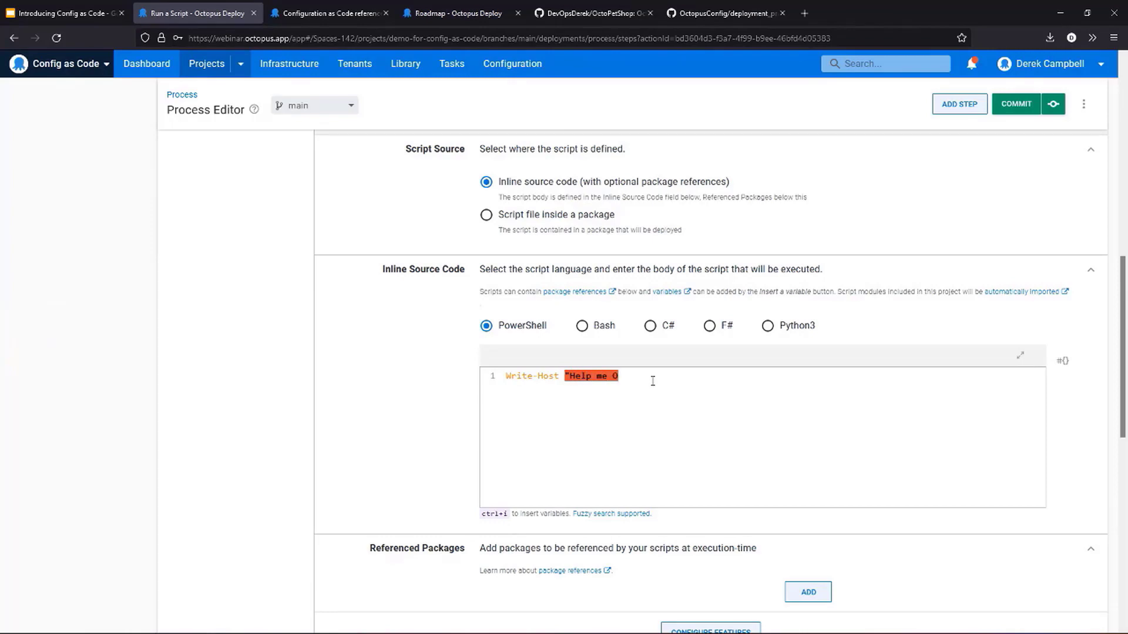
text(bi-Wan, you're my )
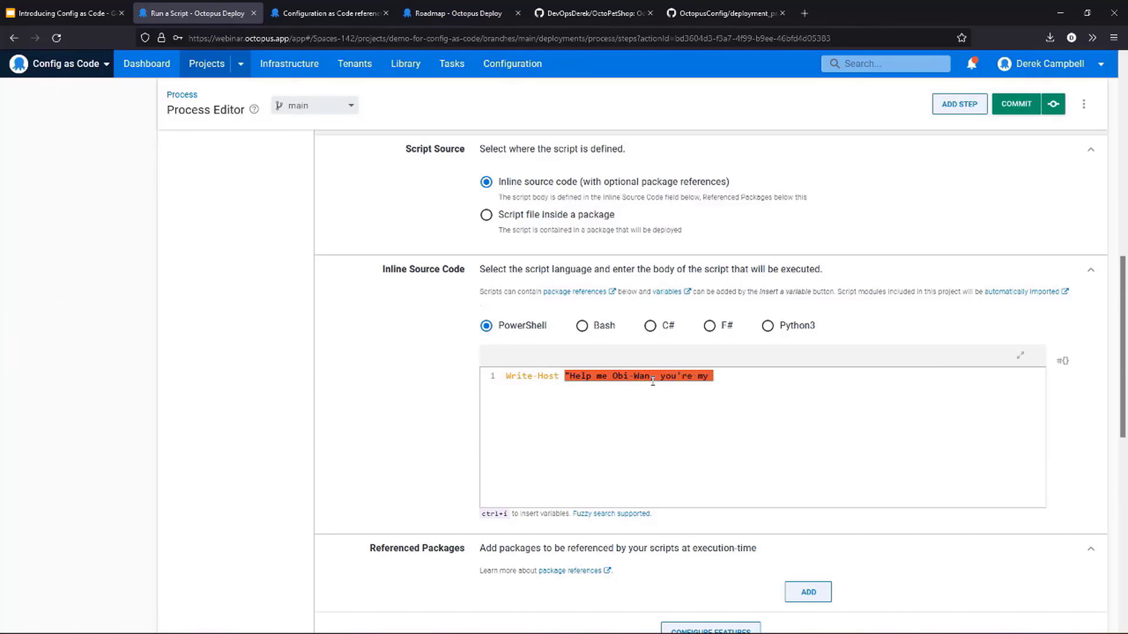
text(only hope!)
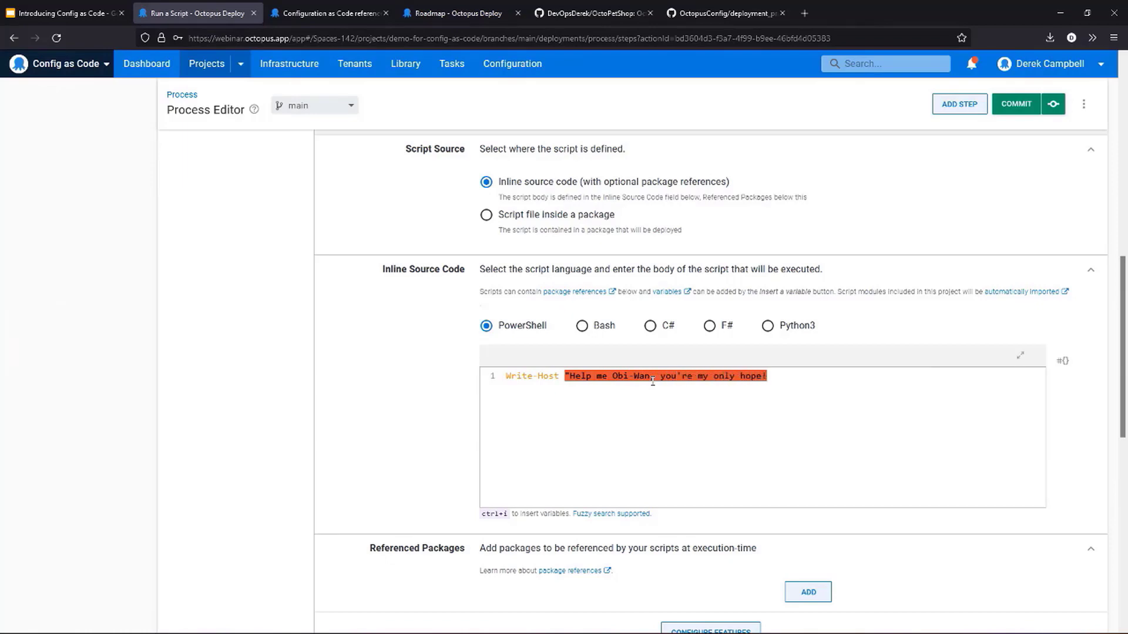
text(")
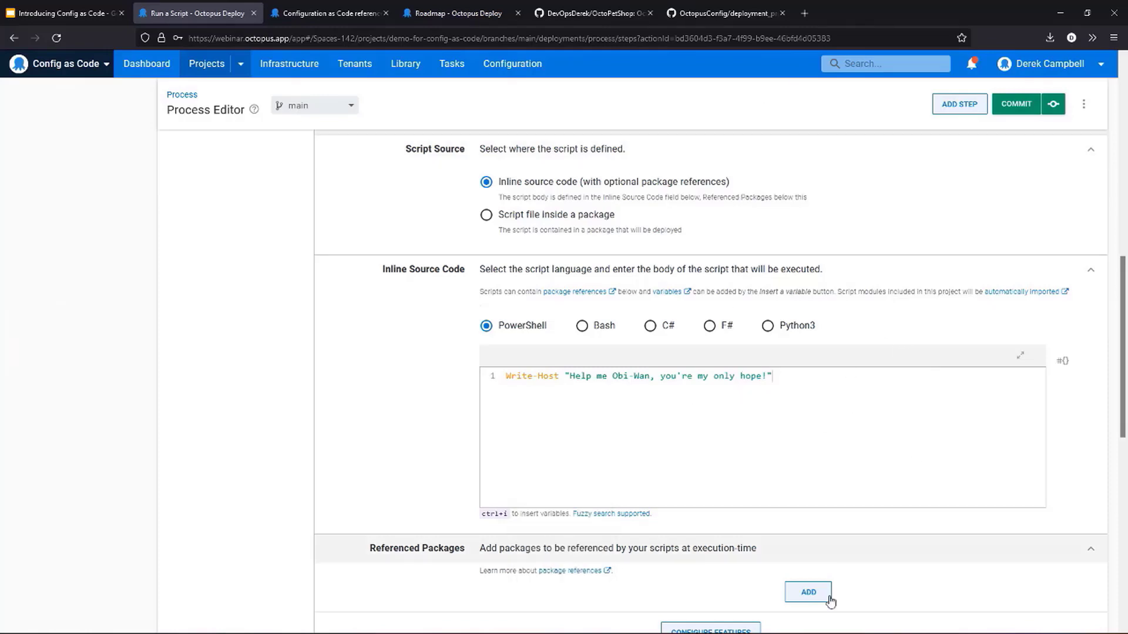
- Check the script step's settings and quick commit the deployment process changes to main
scroll(496, 490, down, 3)
scroll(720, 486, up, 9)
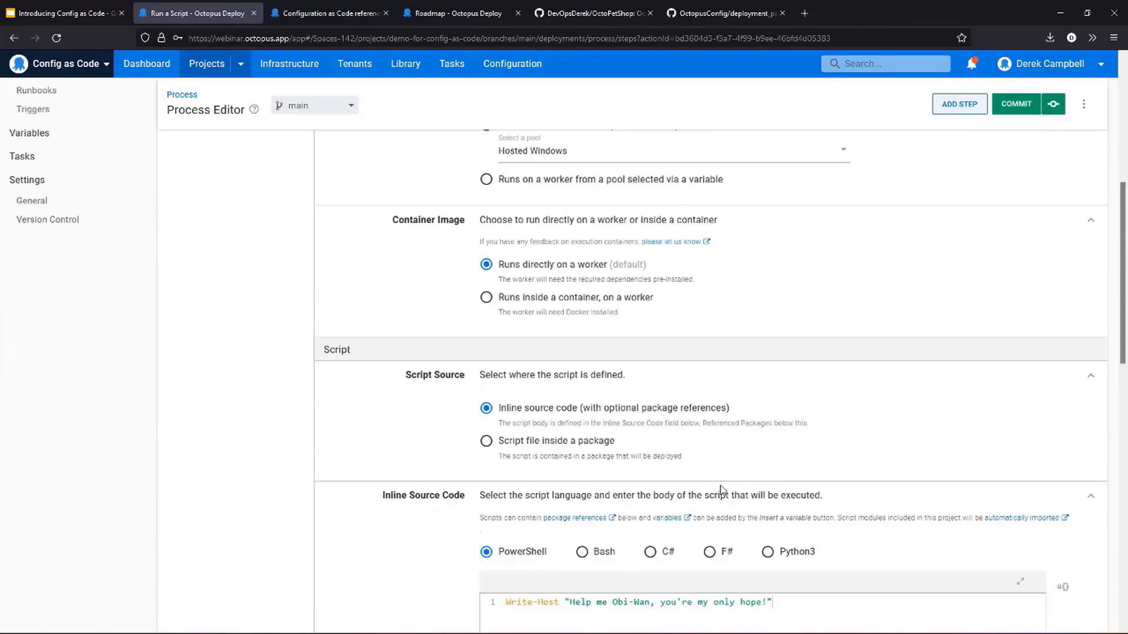
scroll(722, 491, up, 5)
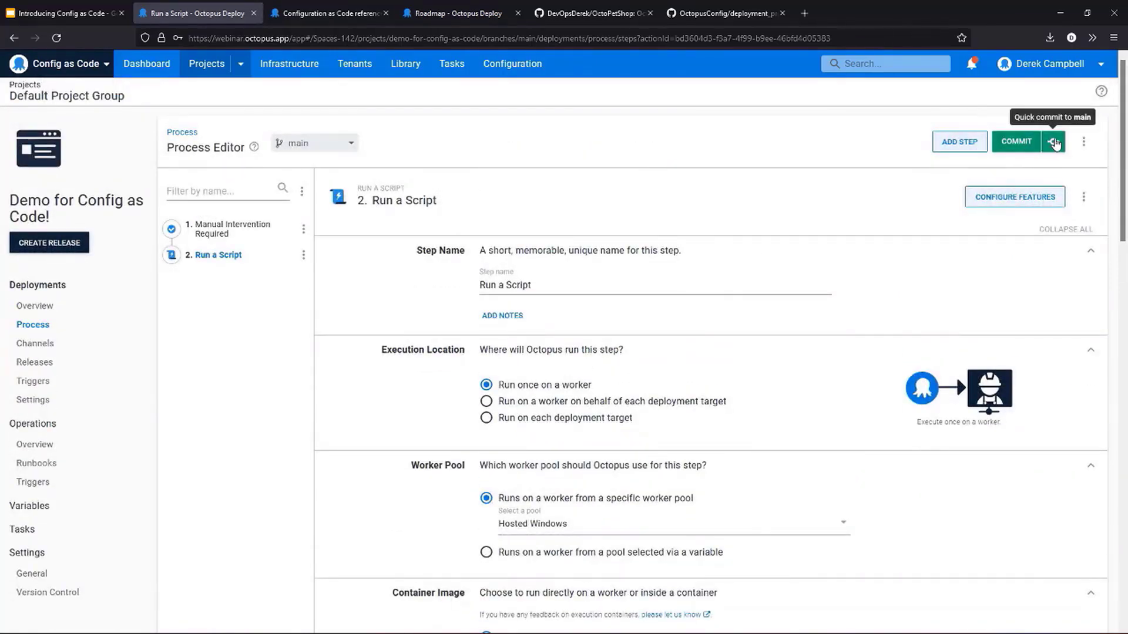
click(1010, 146)
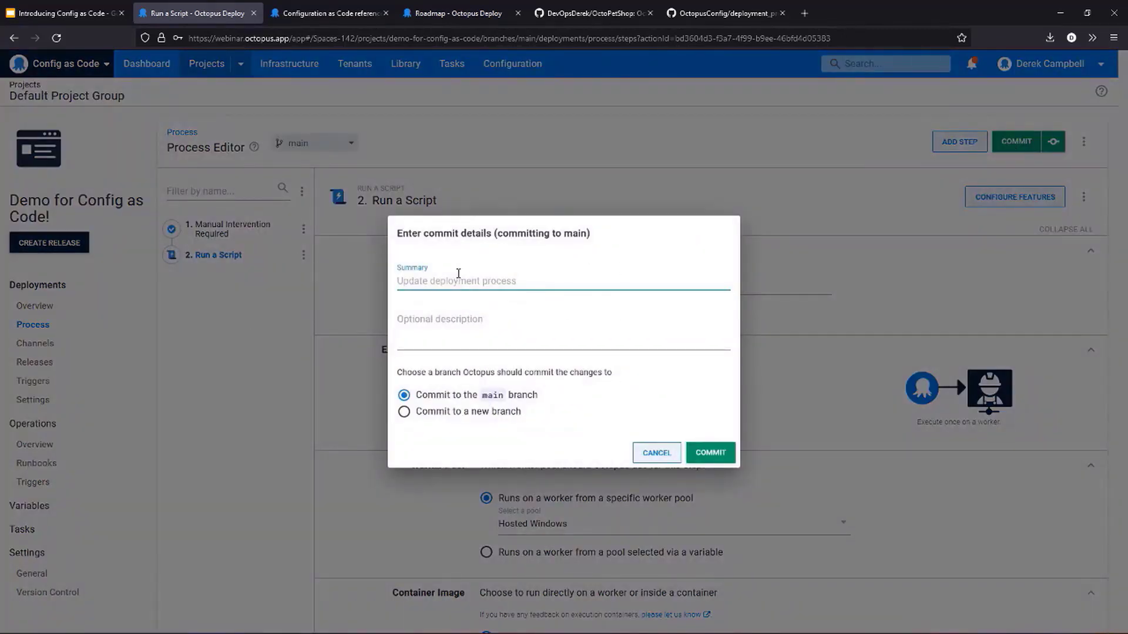
click(652, 454)
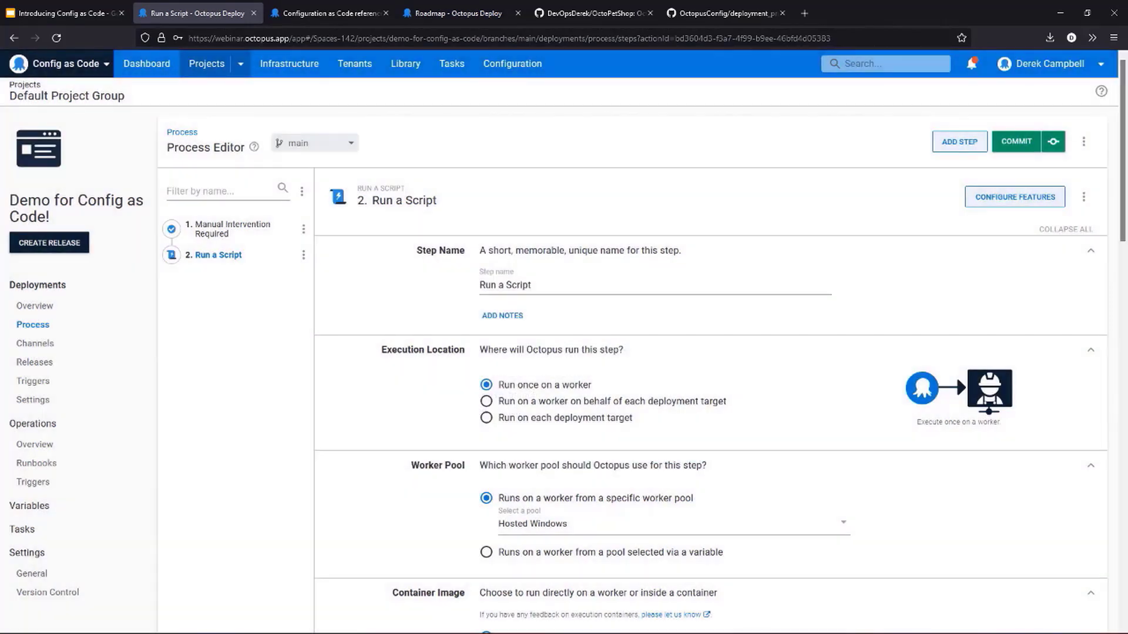
click(1052, 144)
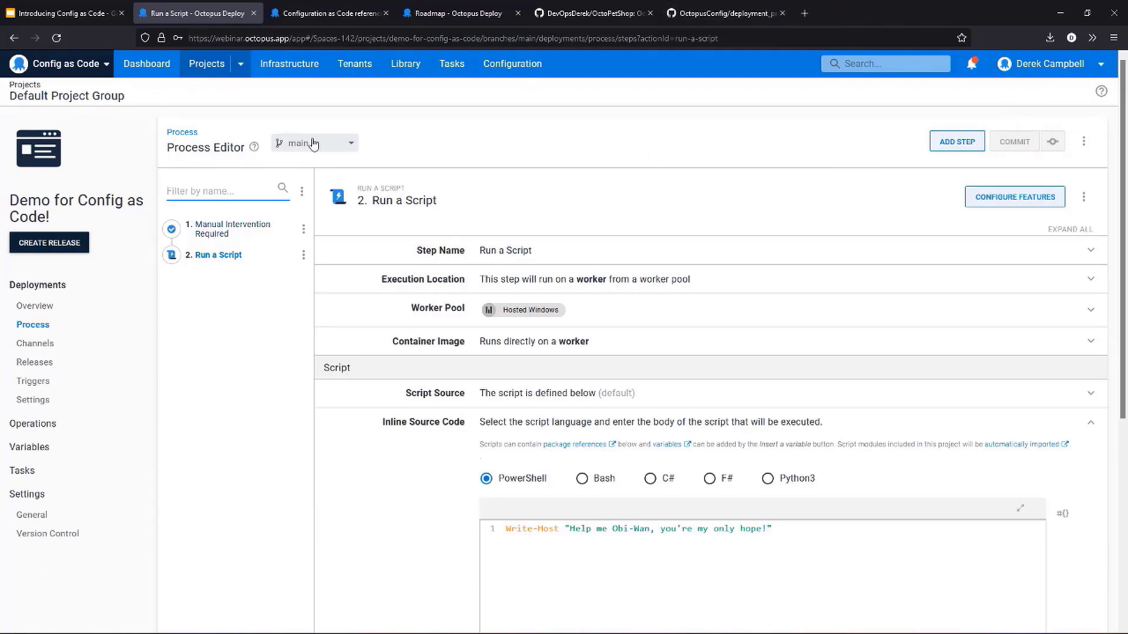
- Switch to GitHub and reload deployment_process.ocl on main to view the committed process
click(731, 15)
click(427, 40)
key(Return)
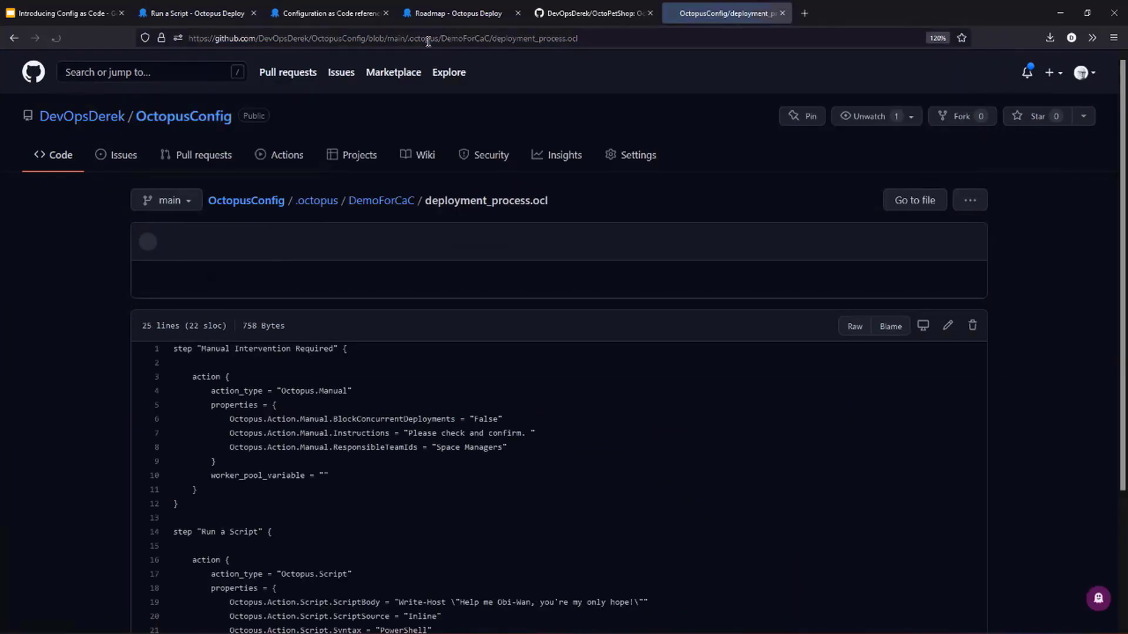
- Switch back to Octopus Deploy and add Write-Host "May the Config as Code be with you" as the script's second line
click(341, 15)
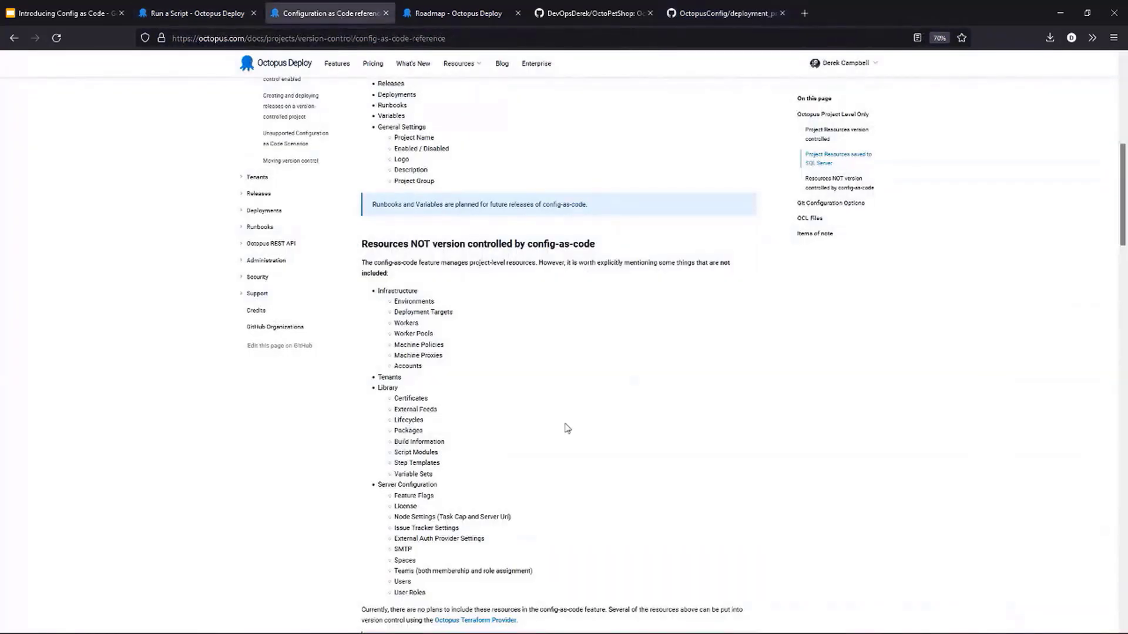
click(201, 15)
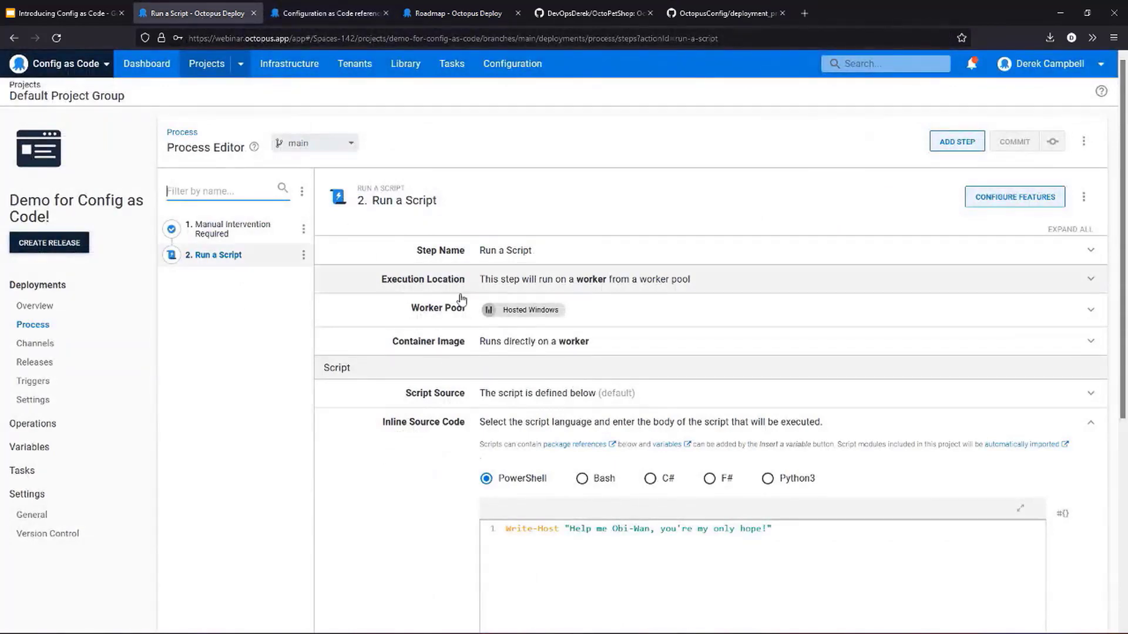
click(820, 524)
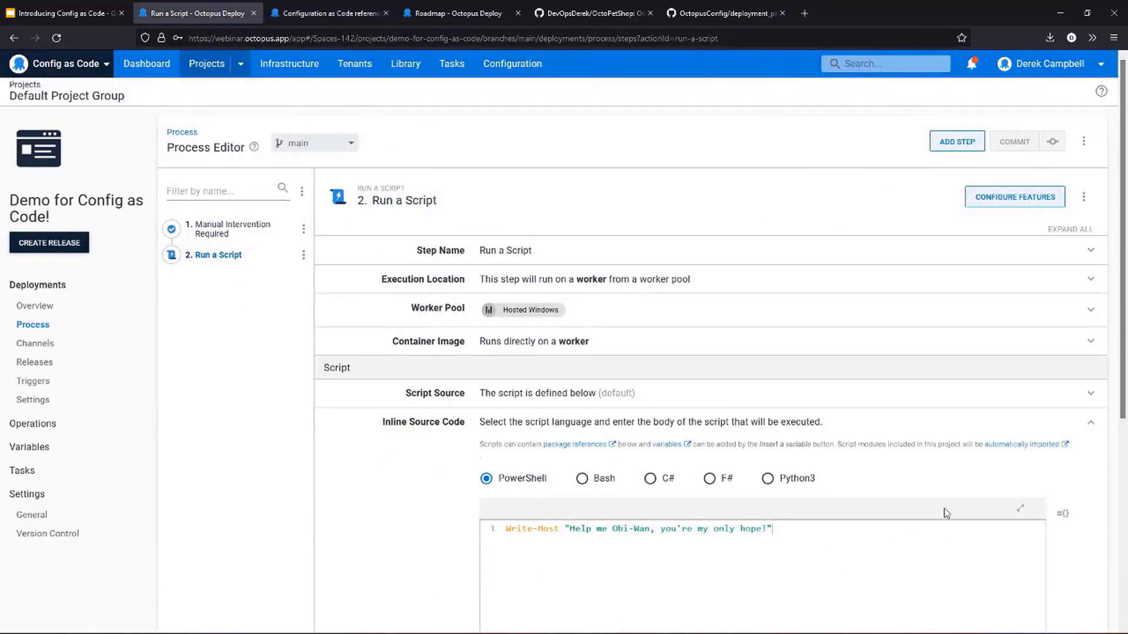
text(Welco)
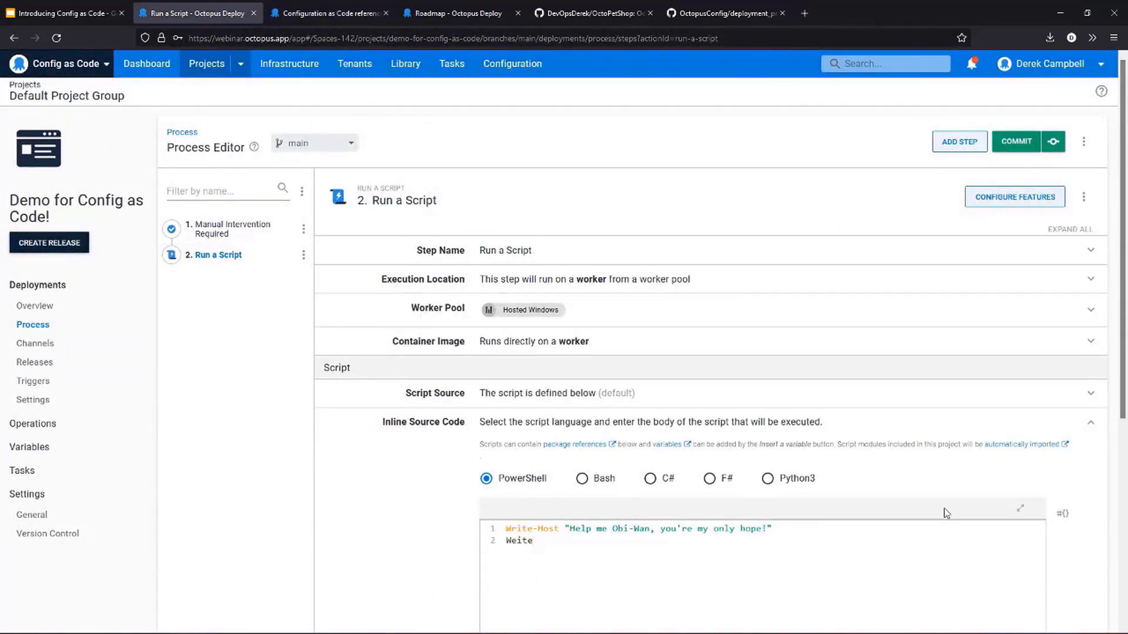
key(BackSpace)
key(BackSpace)
key(BackSpace)
key(BackSpace)
text(rite-Host "HA)
key(BackSpace)
text(app)
key(BackSpace)
key(BackSpace)
key(BackSpace)
key(BackSpace)
text(May the Config as Co)
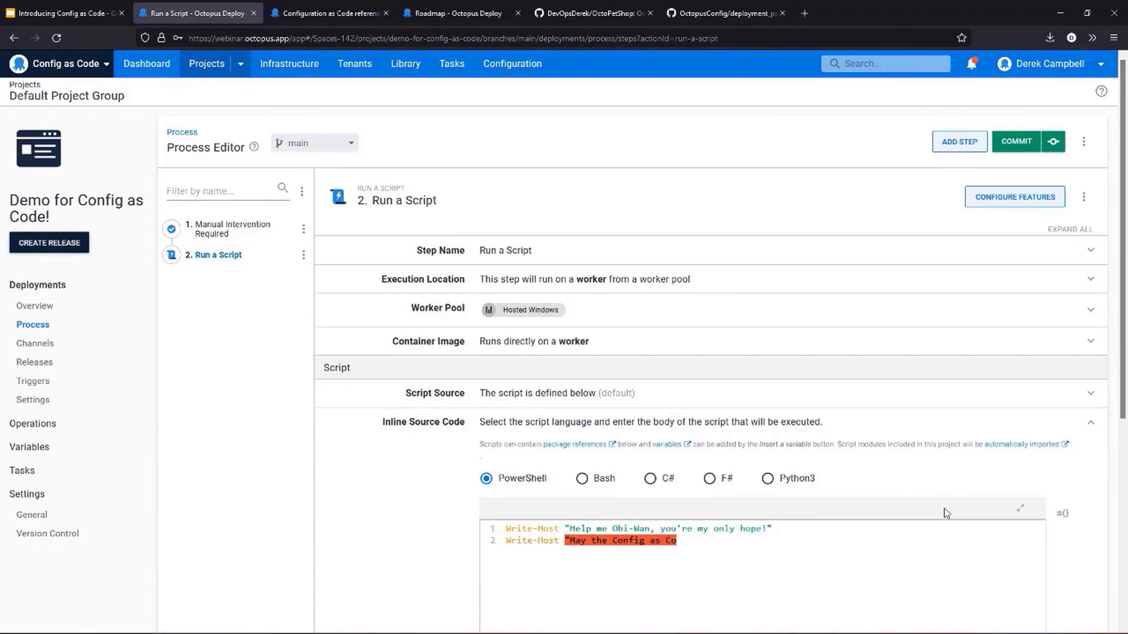
text(de be with you")
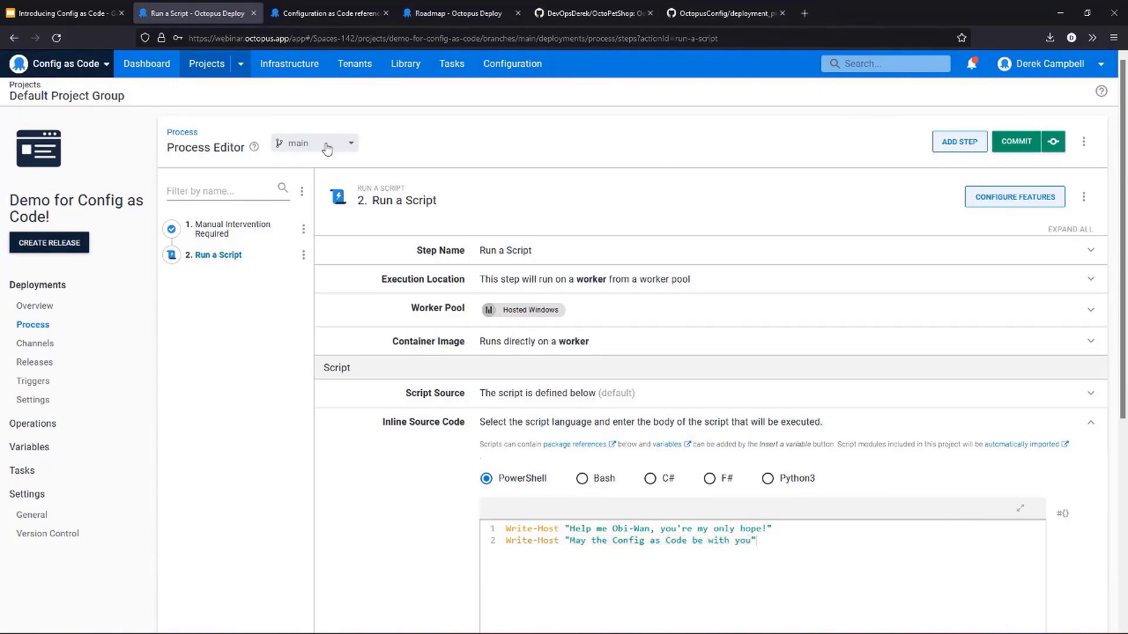
- Commit the script change to a new branch named Powershell-updates with the summary "Testing new Powershell script"
click(1016, 142)
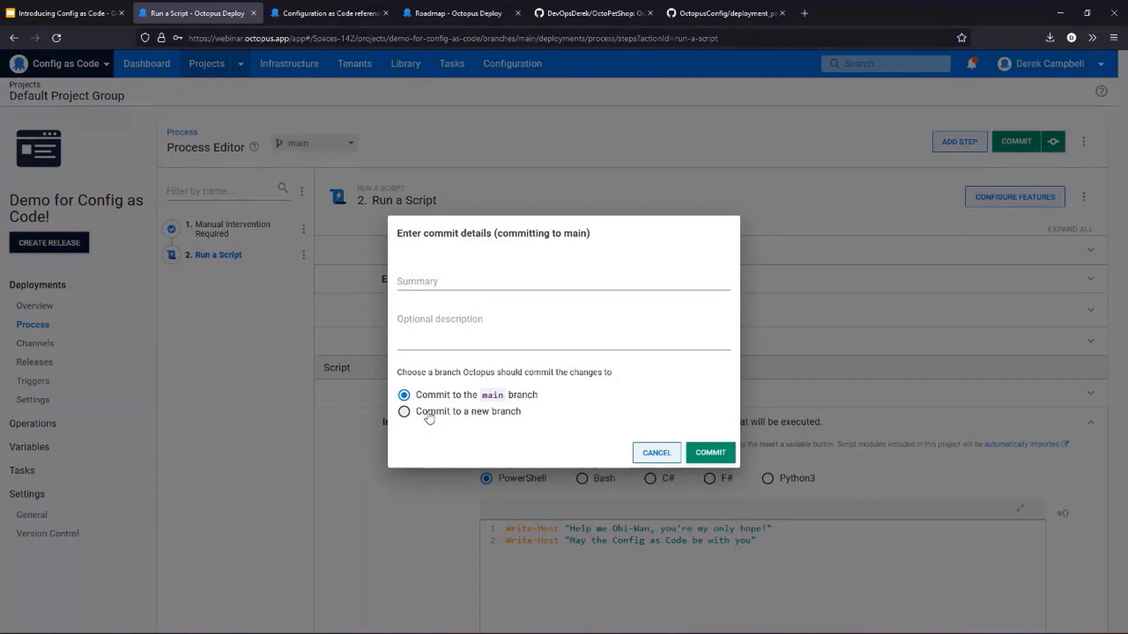
click(430, 412)
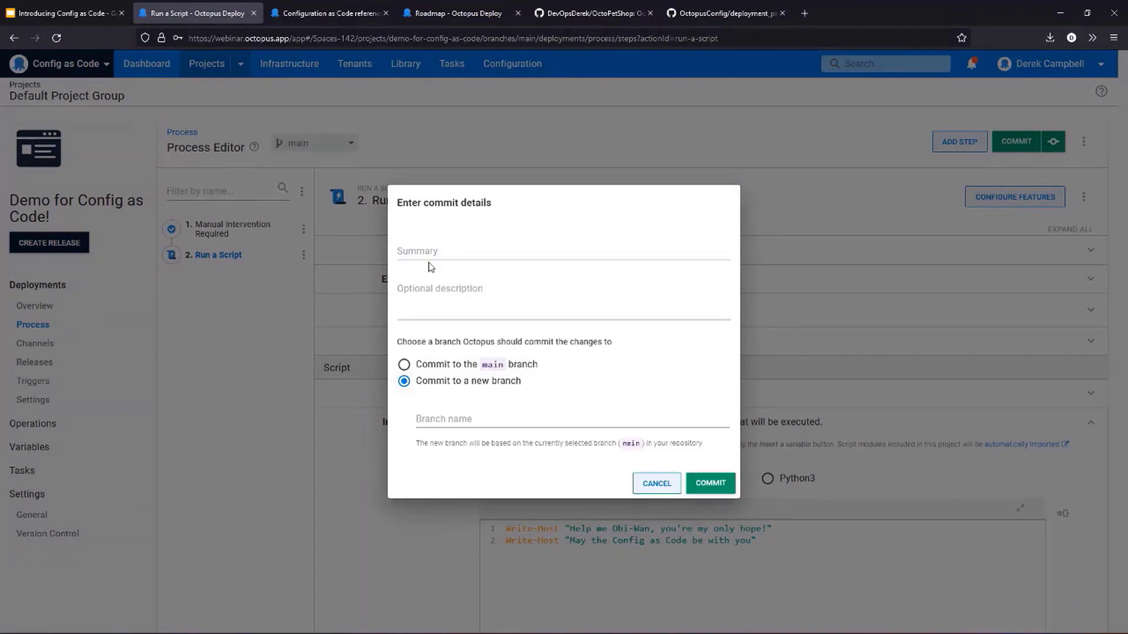
click(429, 251)
text(Testi)
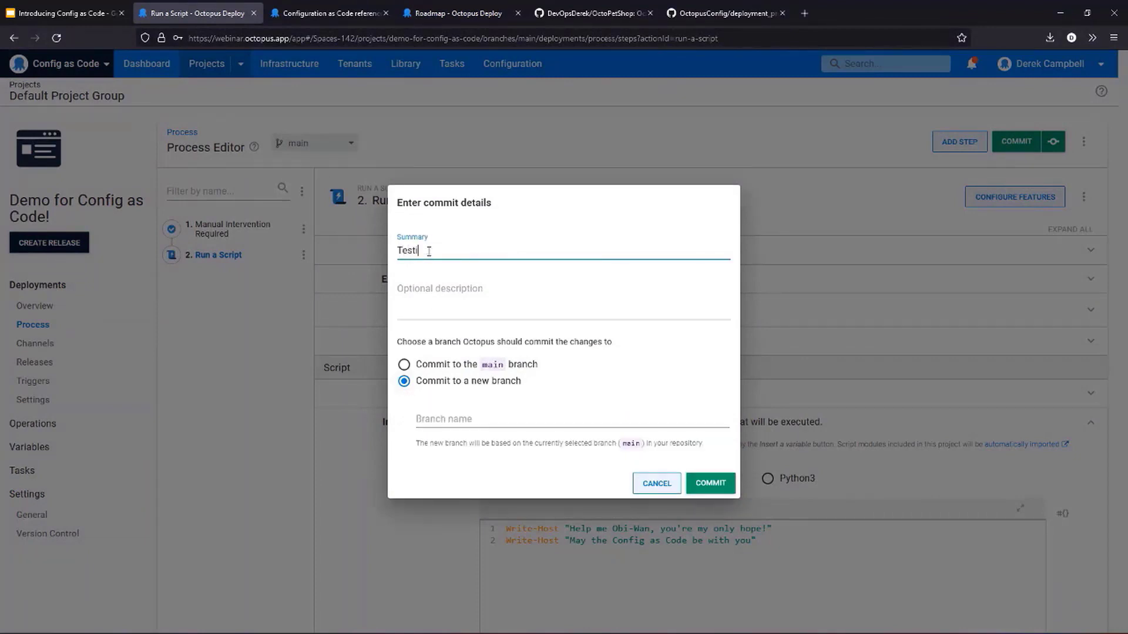
text(ng new Pow)
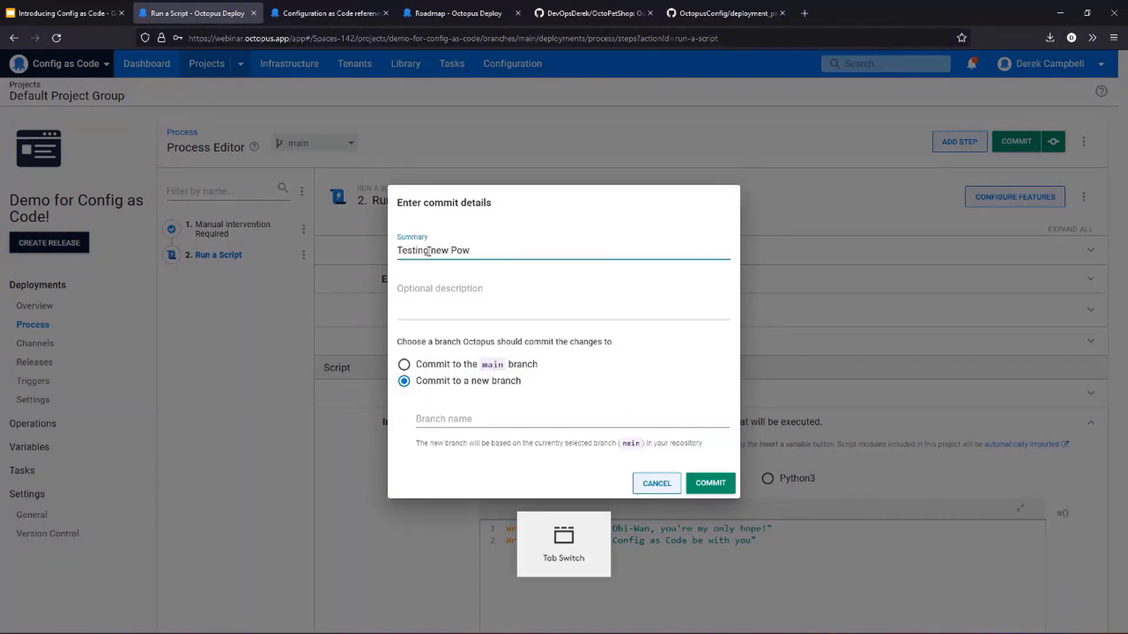
text(ershe)
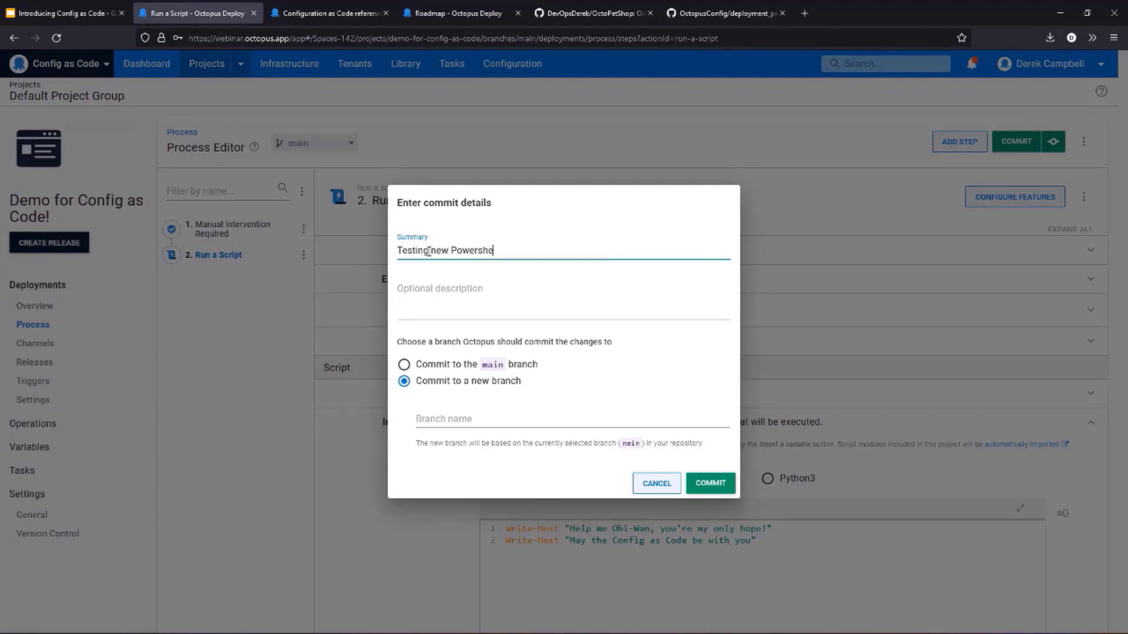
text(ll script)
click(522, 421)
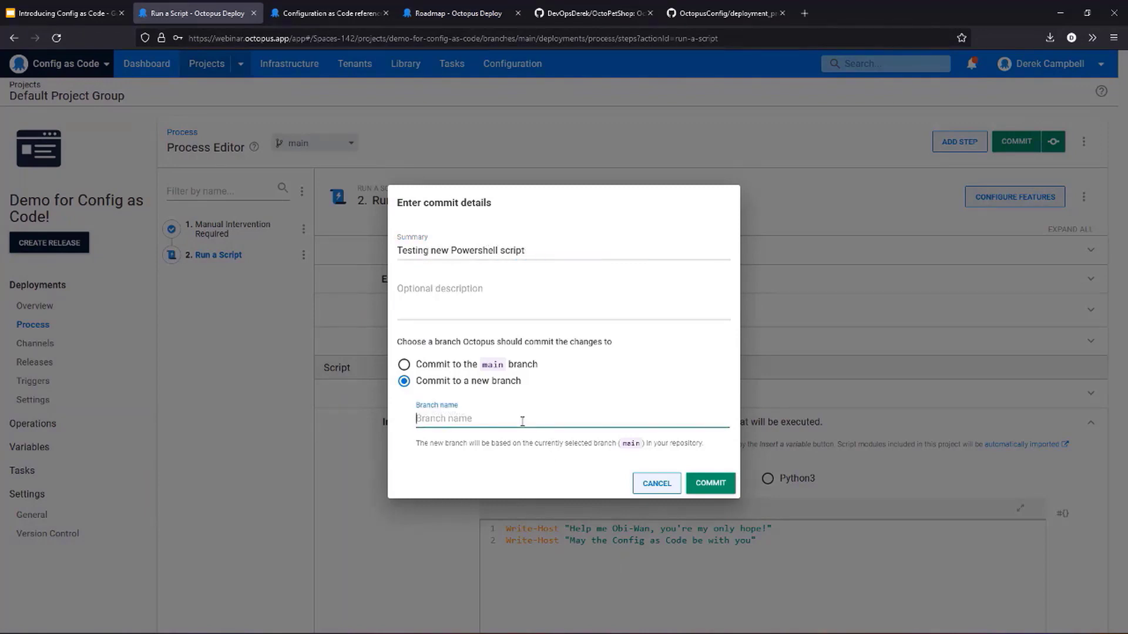
text(Powe)
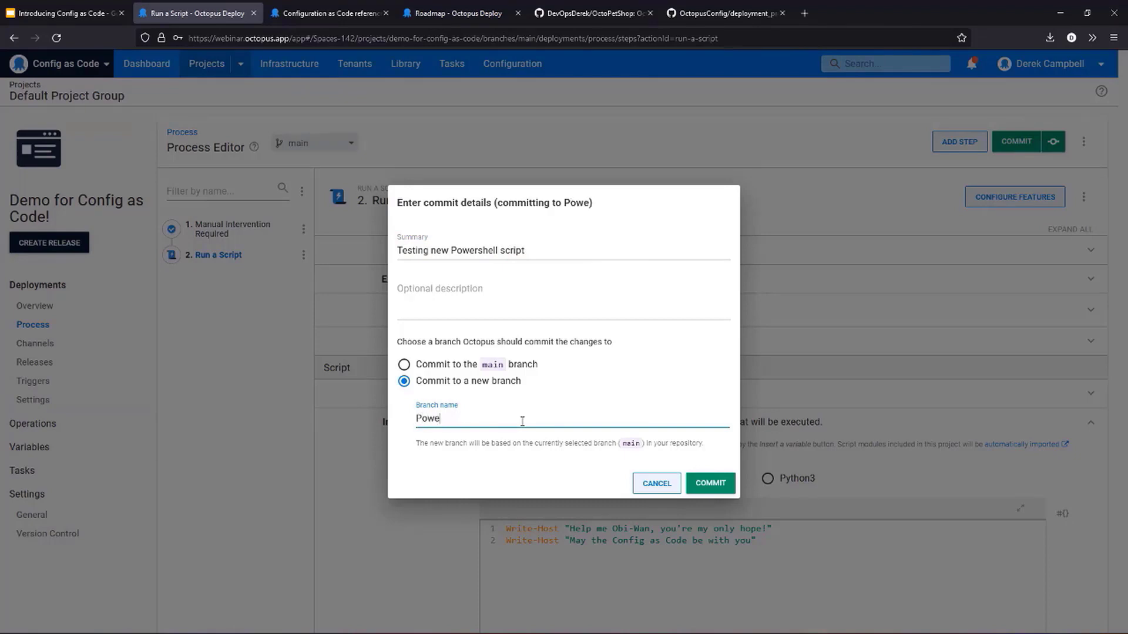
text(rshell-updates)
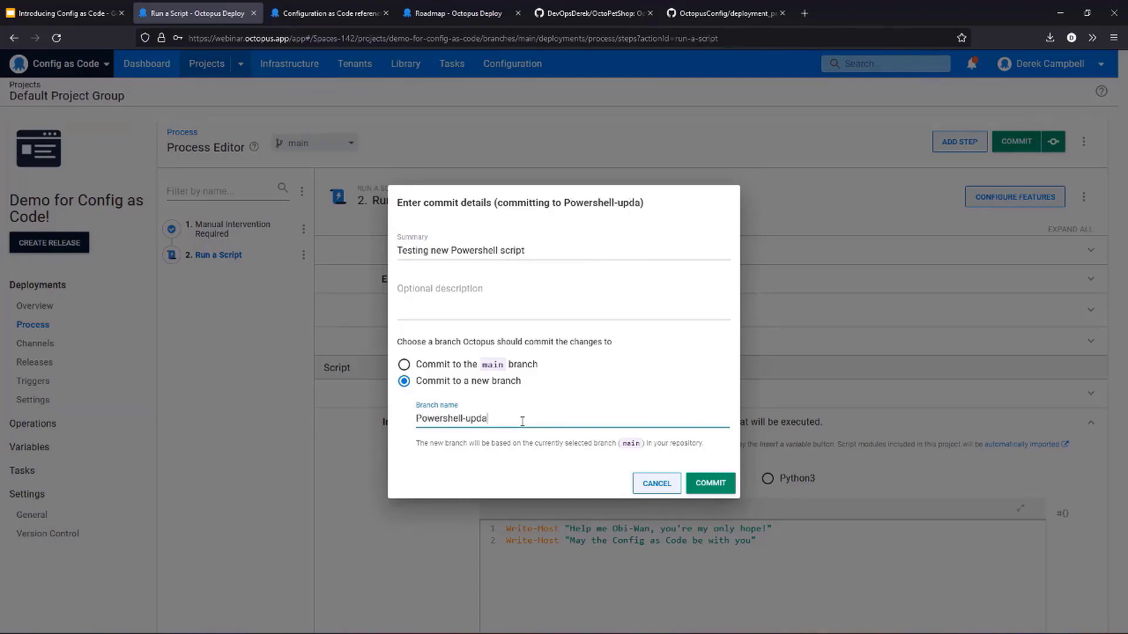
click(707, 483)
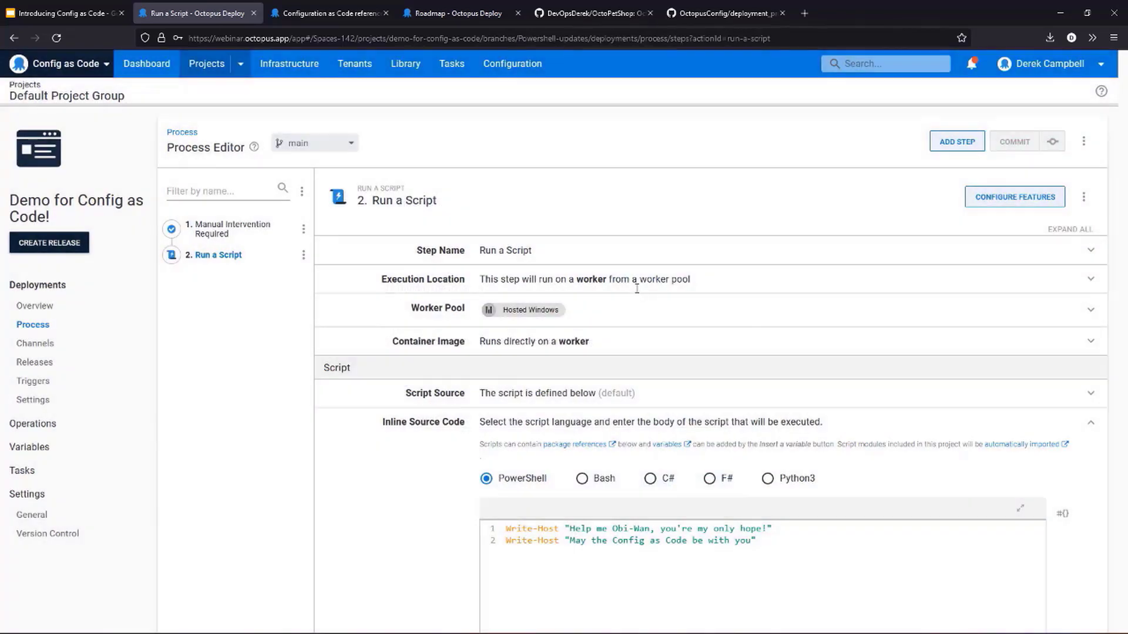
- Switch to GitHub and view the DemoForCaC deployment_process.ocl file on the Powershell-updates branch, including its updated script body
click(727, 13)
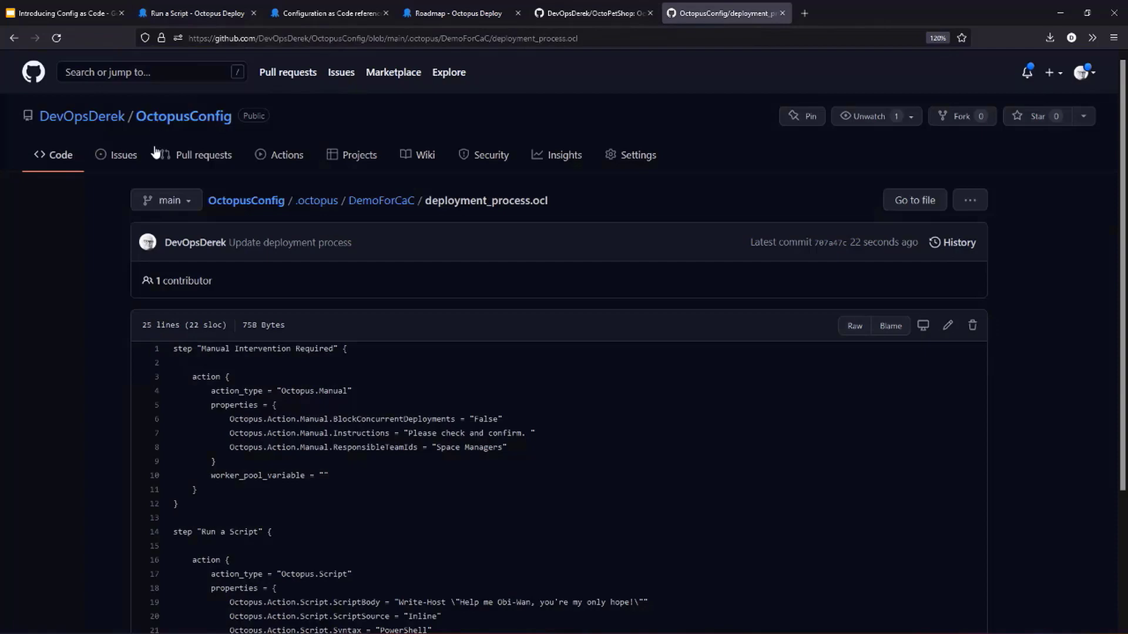
click(164, 200)
click(234, 335)
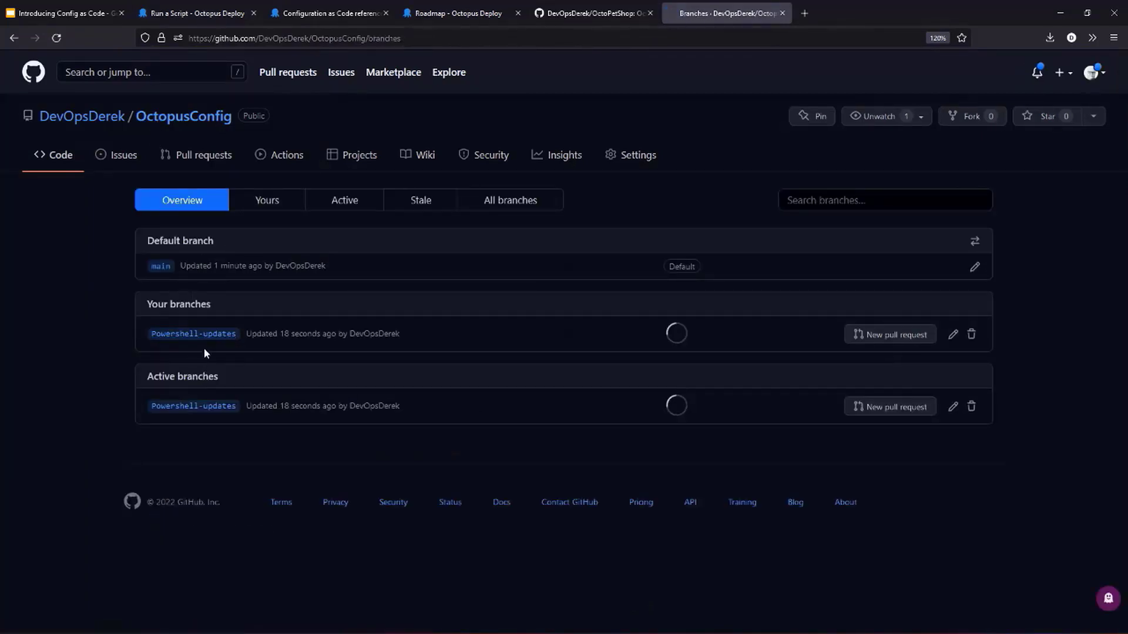
click(206, 332)
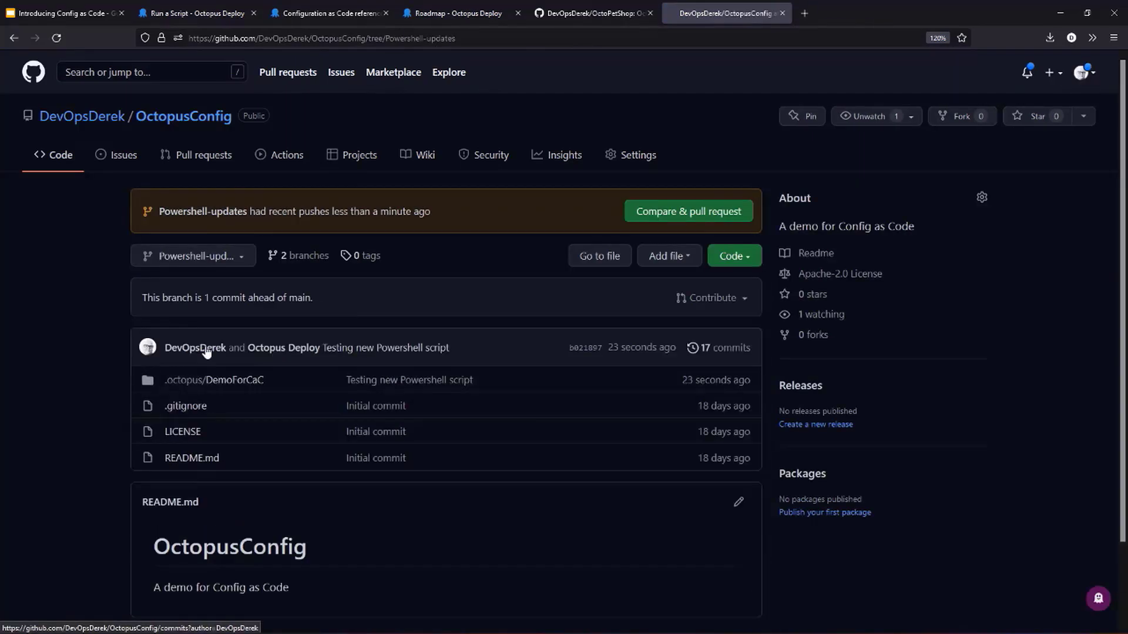
click(252, 382)
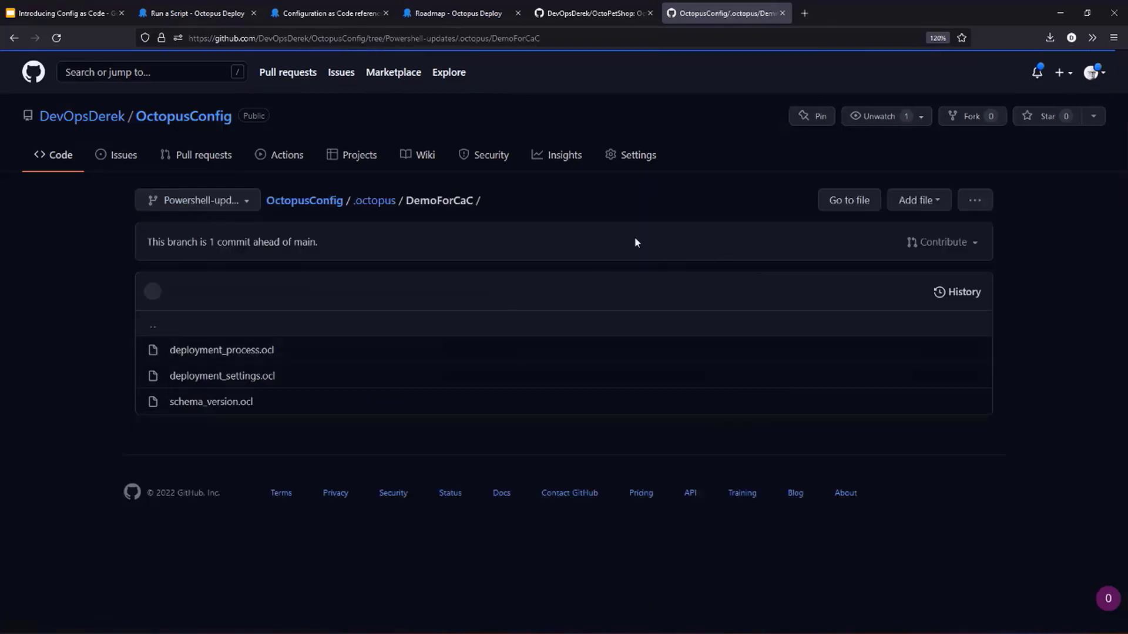
click(232, 351)
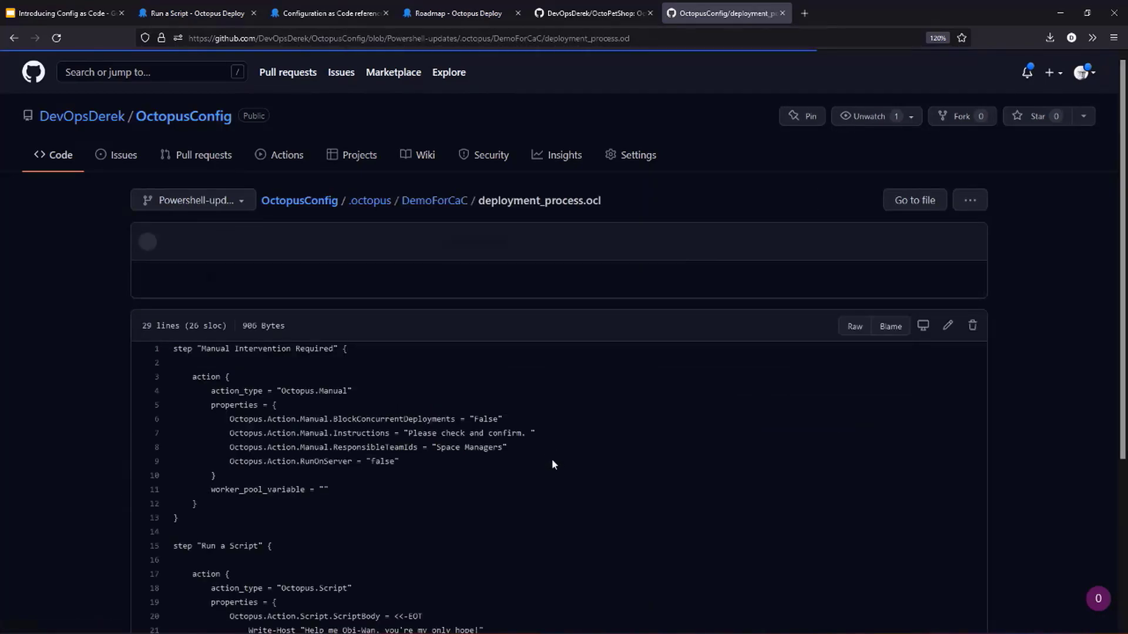
scroll(551, 459, down, 3)
drag(469, 419, 300, 423)
scroll(300, 422, up, 5)
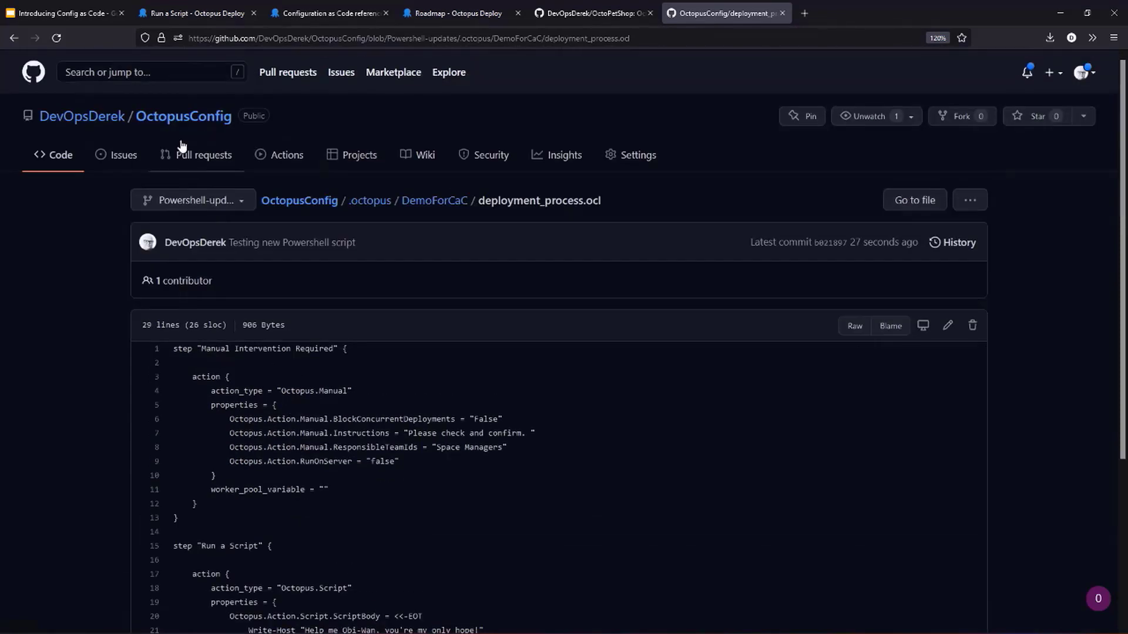
- Create a pull request titled "Testing new Powershell script" from Powershell-updates into main
click(213, 157)
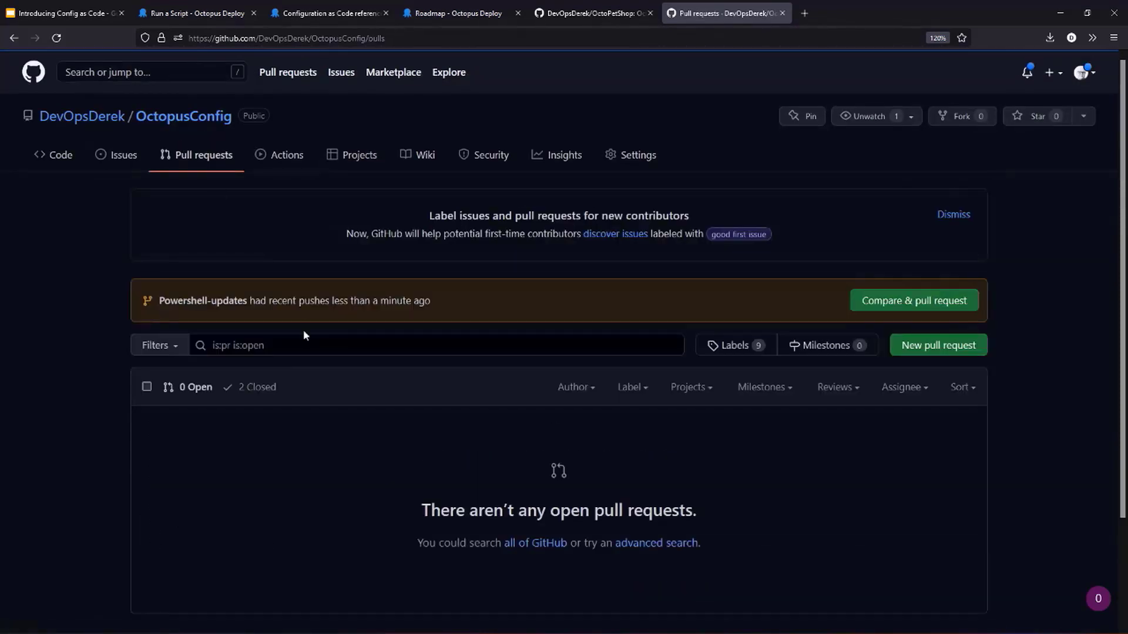
click(57, 162)
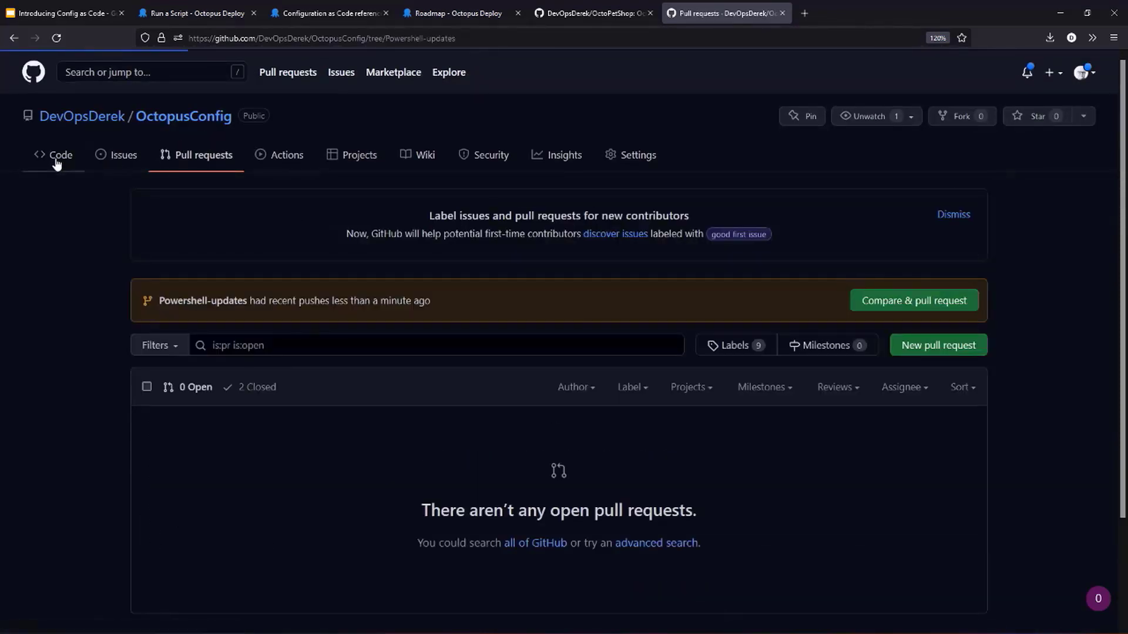
click(685, 218)
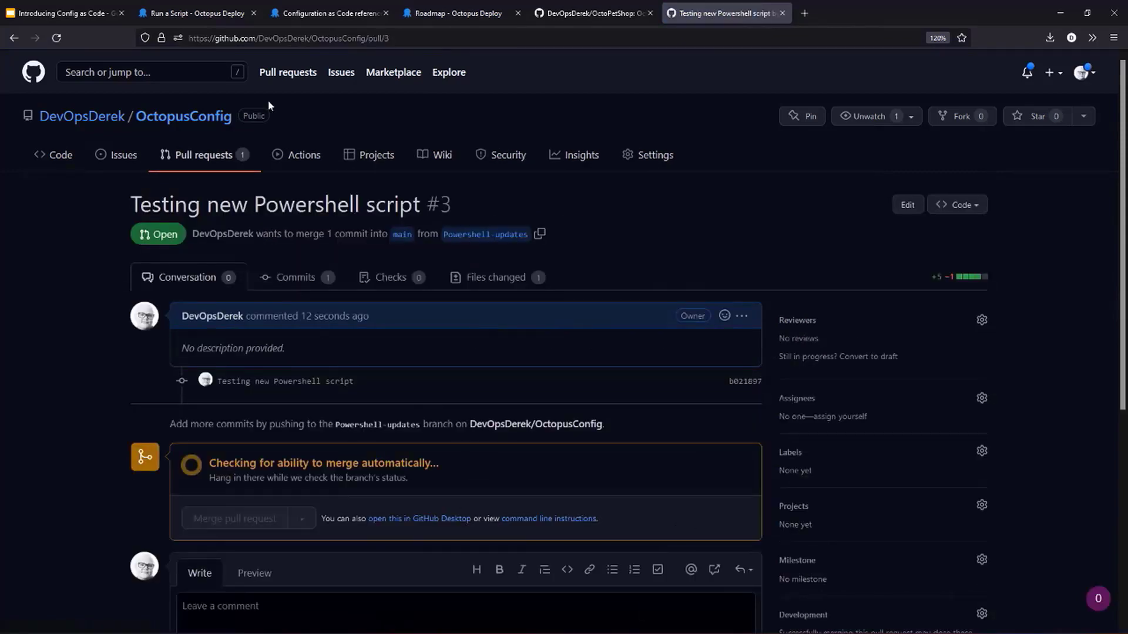
- Merge the pull request into main and delete the Powershell-updates branch
click(249, 519)
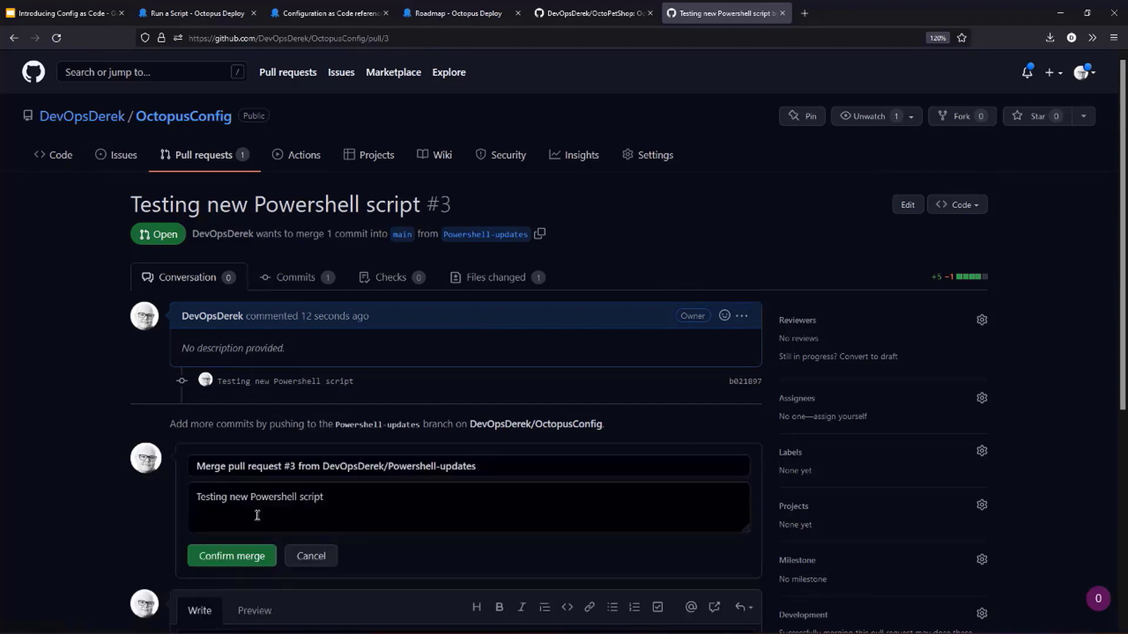
click(244, 556)
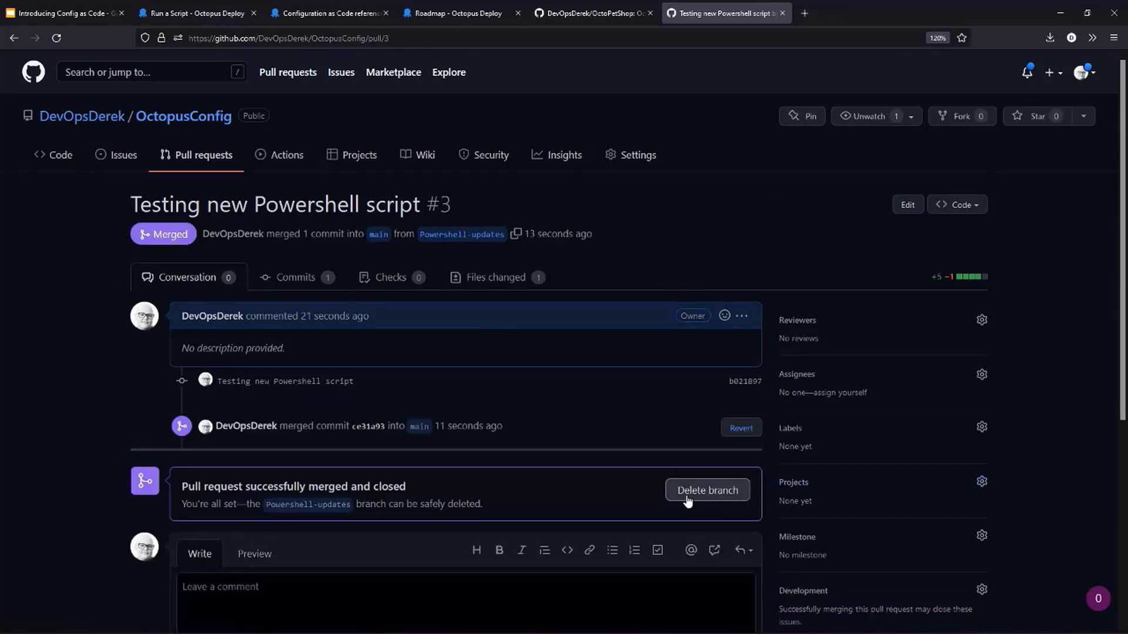
click(696, 494)
- Switch back to Octopus Deploy and reload the Run a Script step from the deleted Powershell-updates branch's address
click(197, 19)
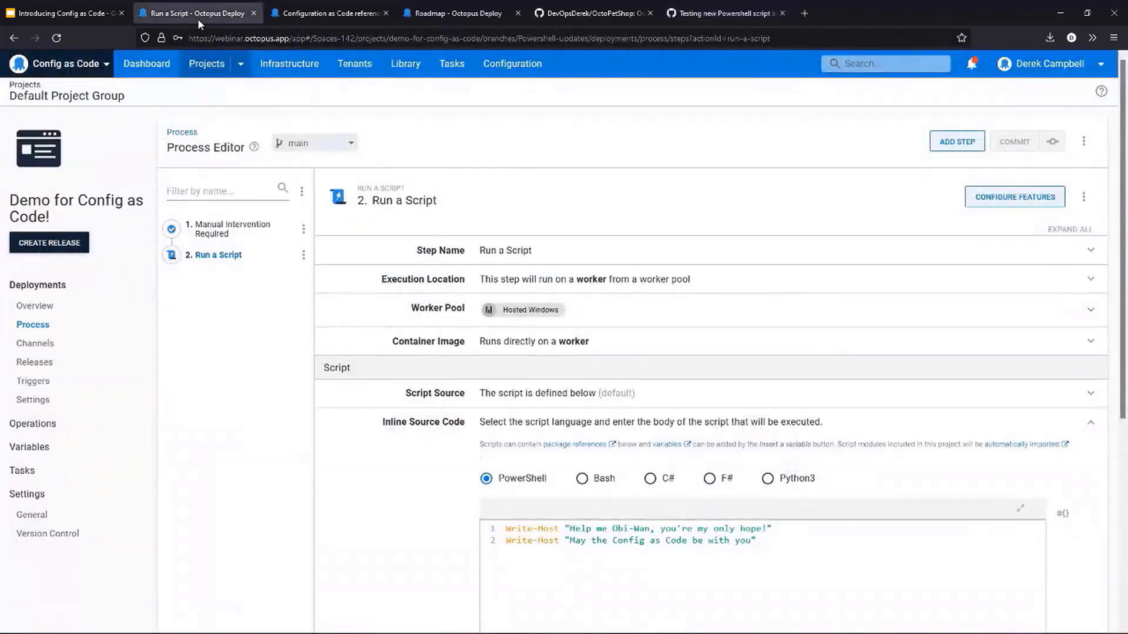
click(711, 14)
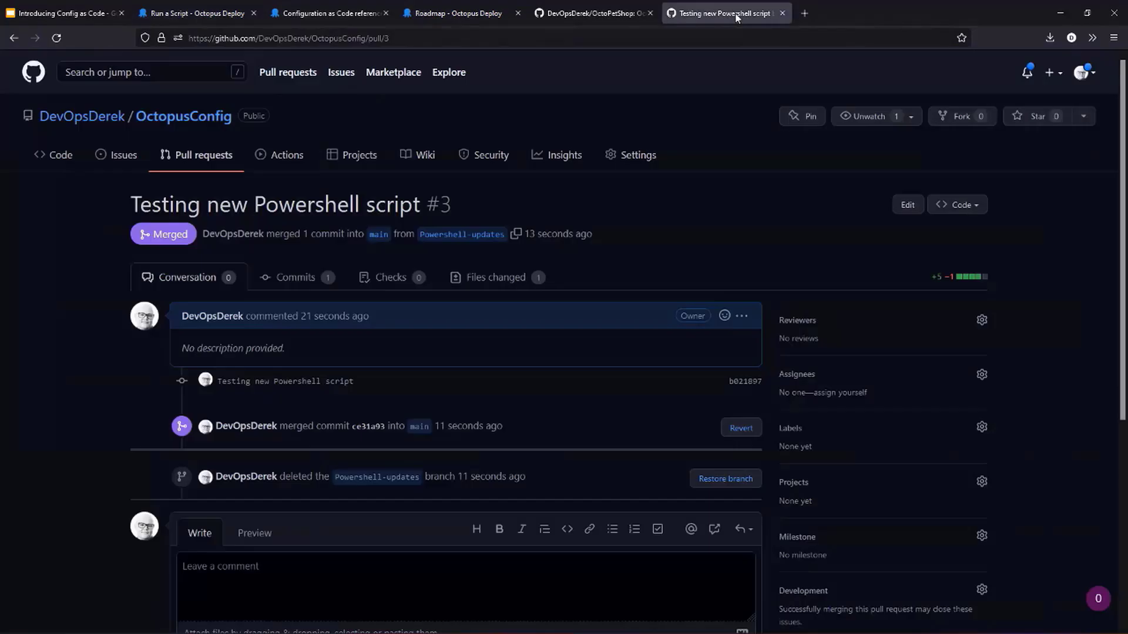
click(194, 12)
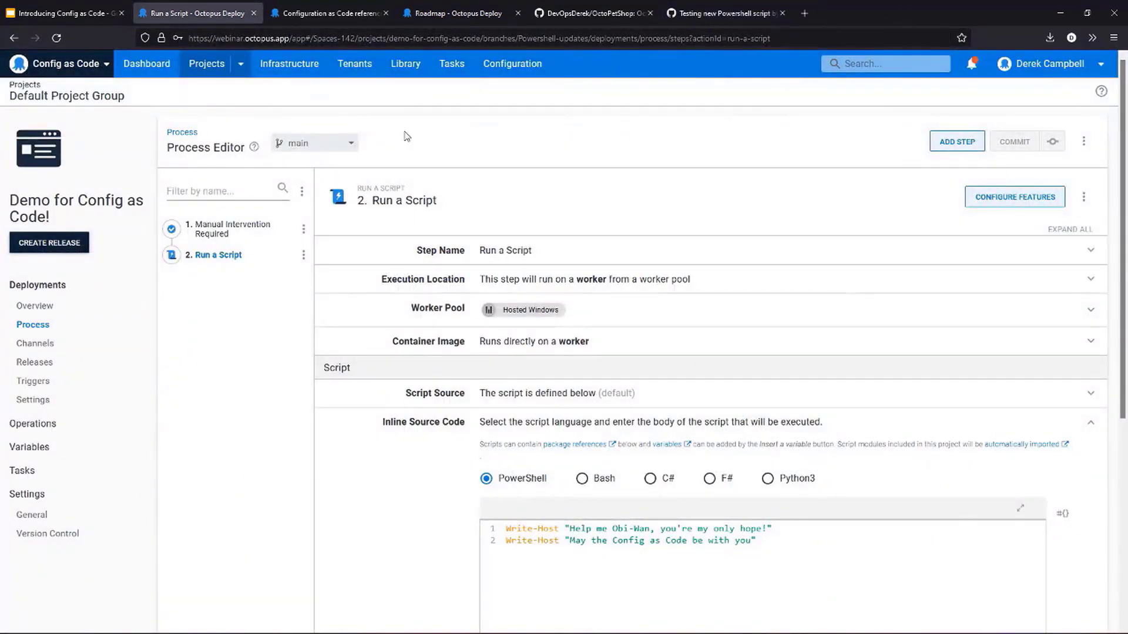
click(439, 38)
key(Return)
click(322, 145)
click(308, 227)
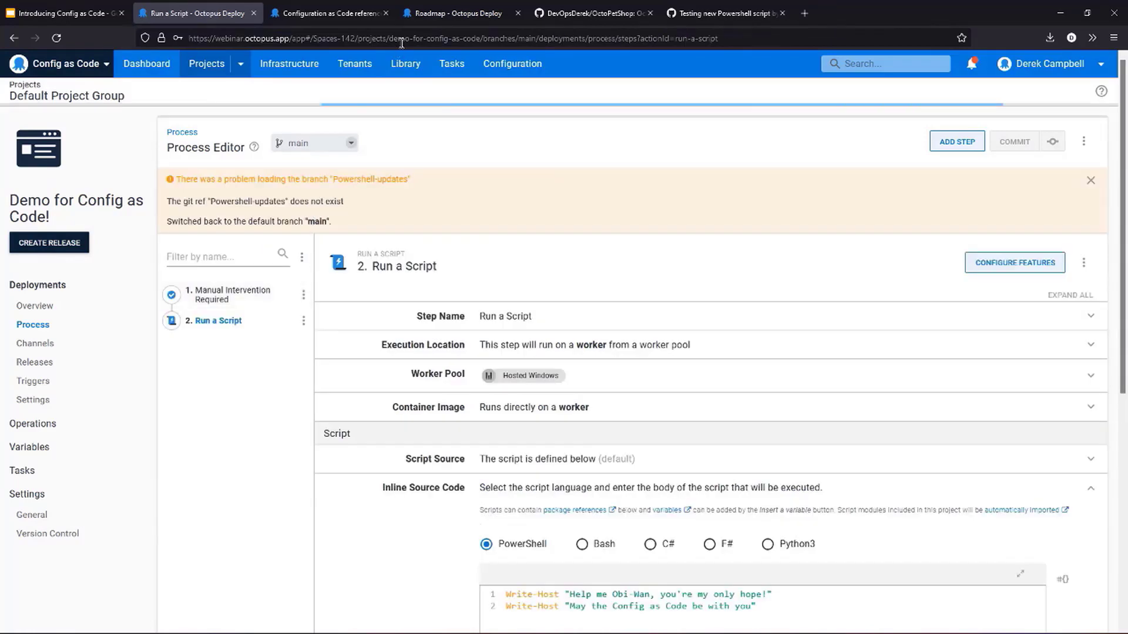
- Reopen the project's deployment process on main and check which branches are available
click(45, 309)
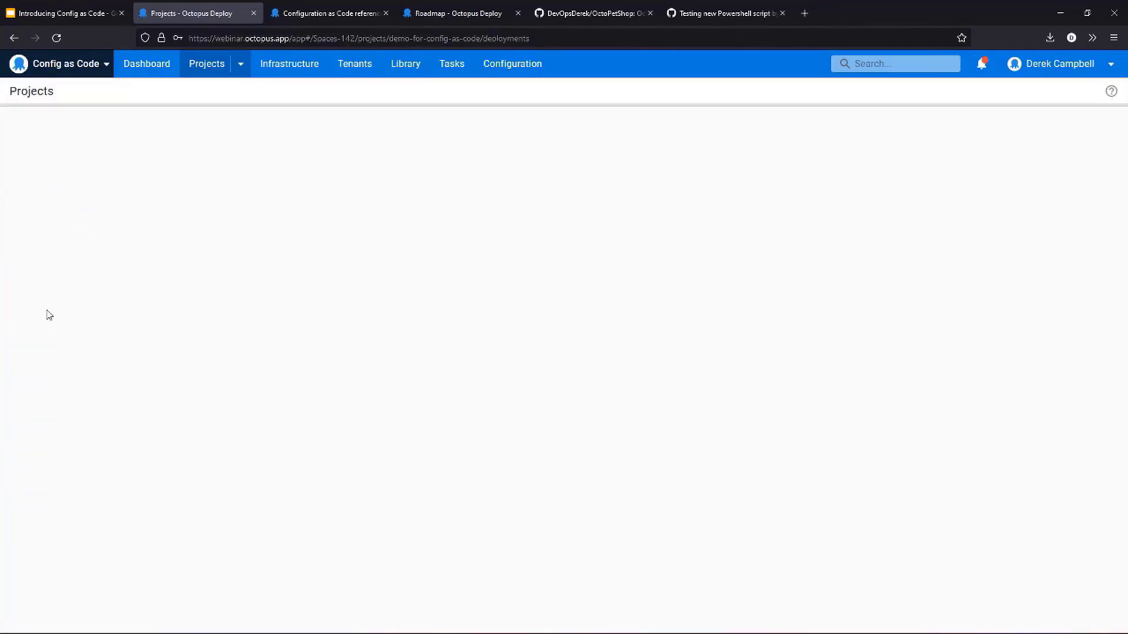
click(33, 324)
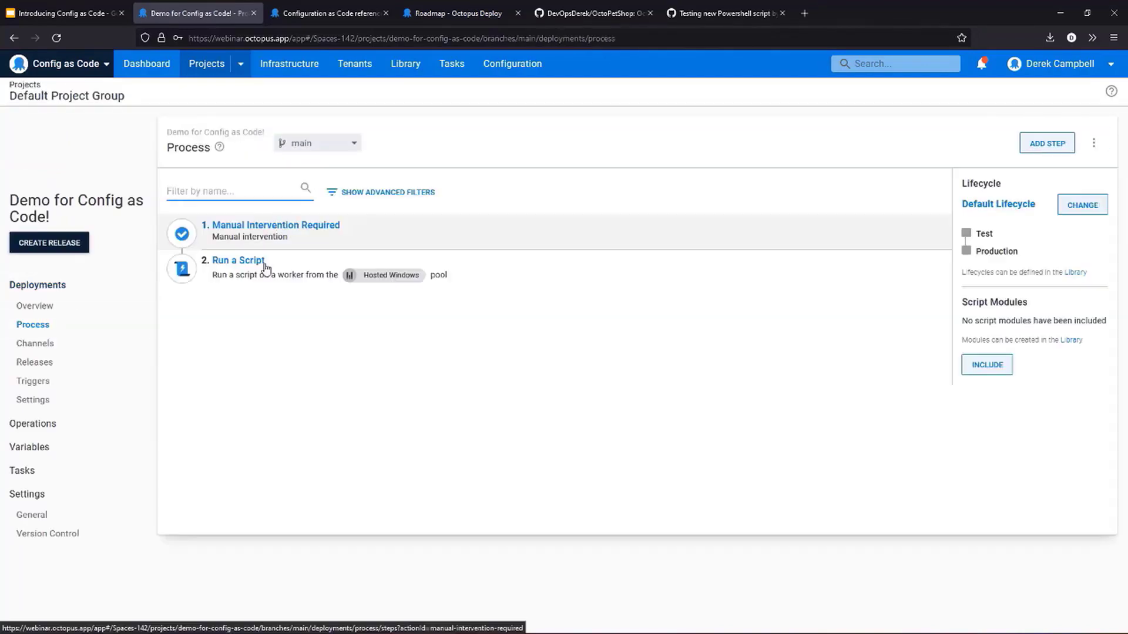
click(340, 142)
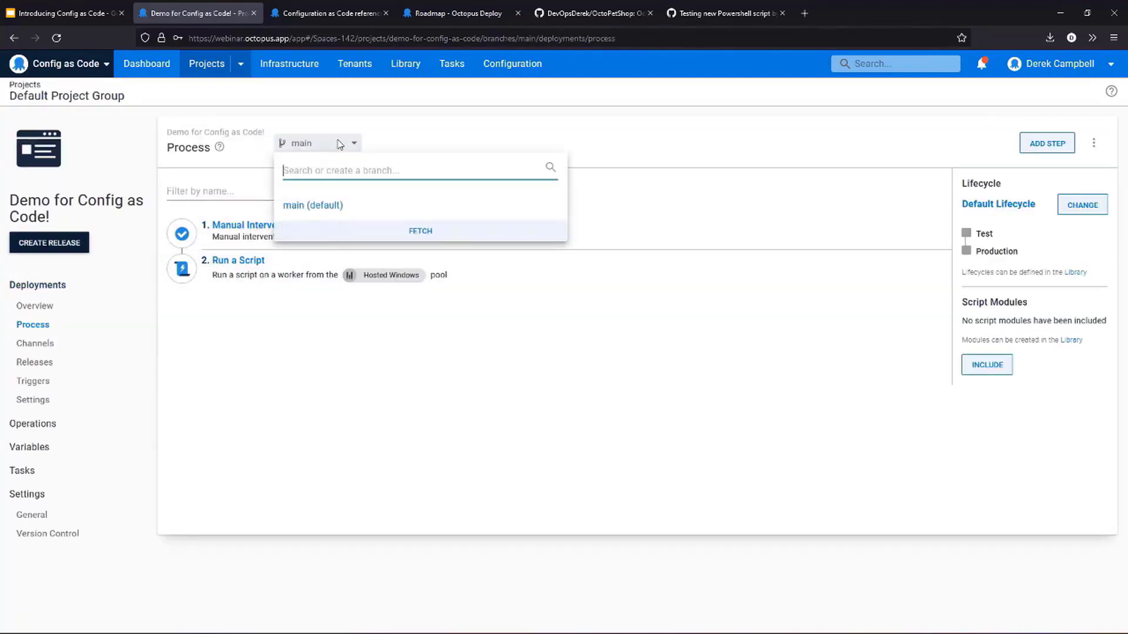
click(578, 116)
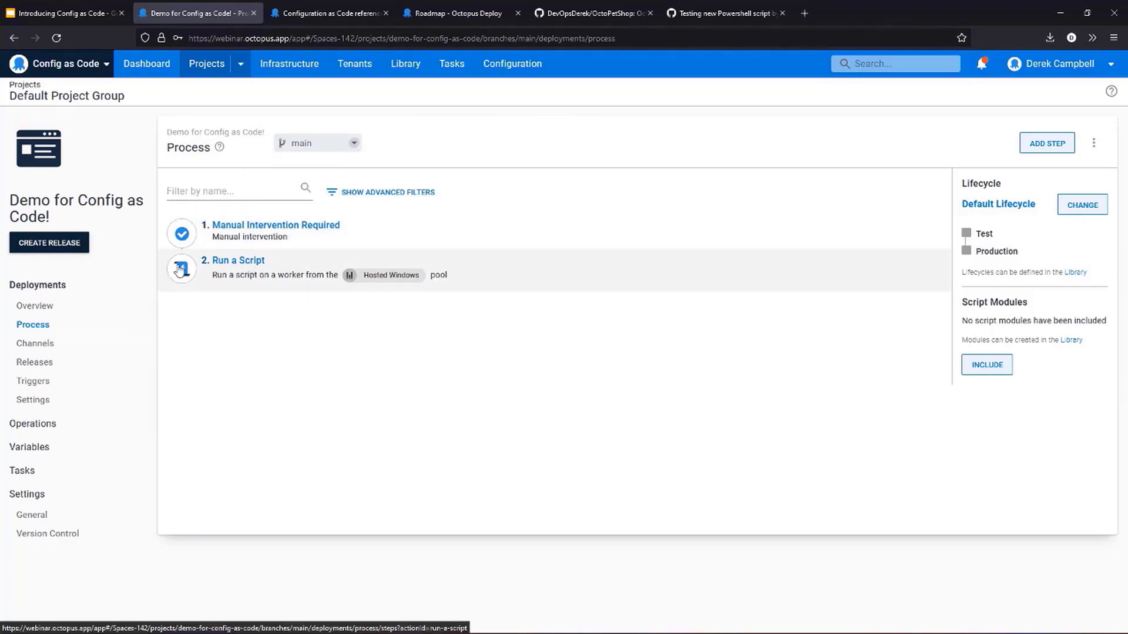
click(68, 313)
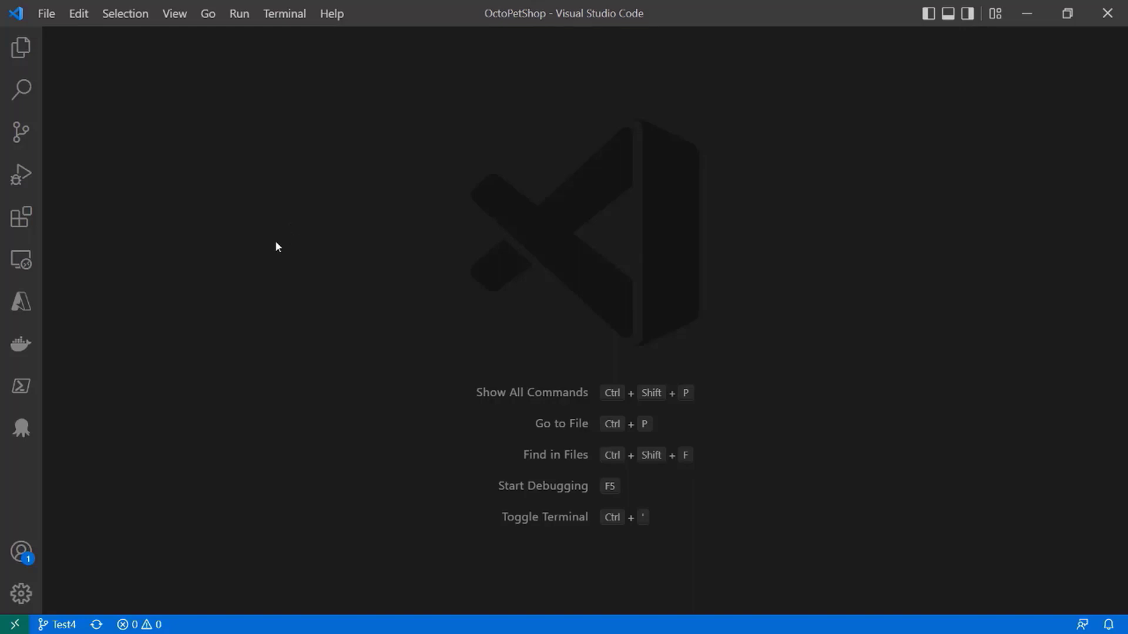
- Switch to Visual Studio Code, search the extensions for "octopus", and review the Octopus Deploy extension's details and features
click(21, 218)
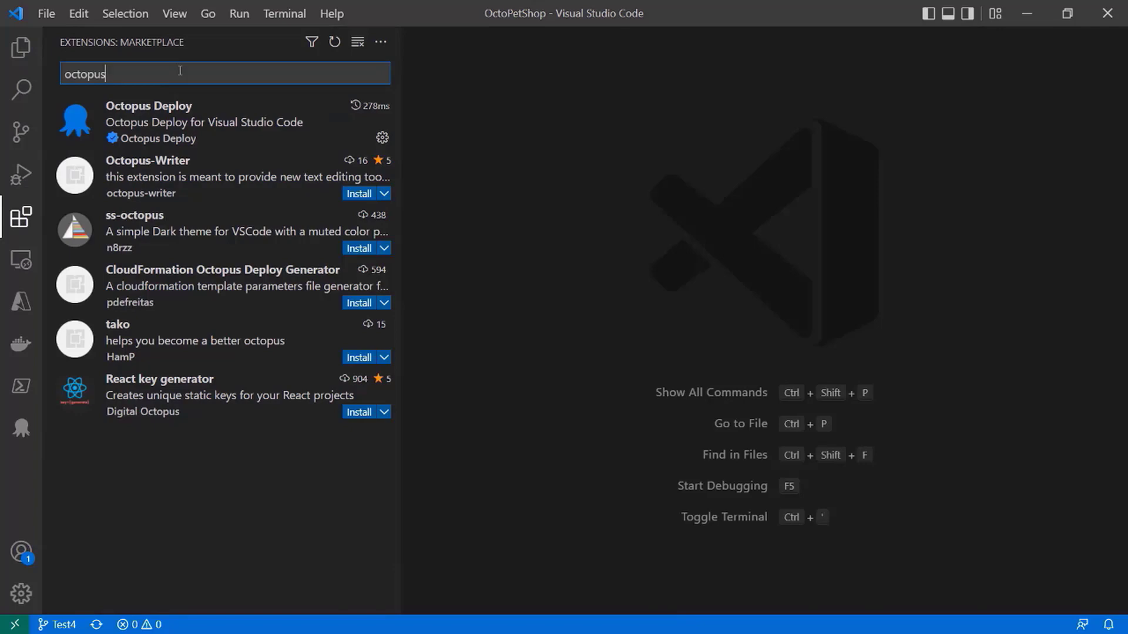
click(171, 132)
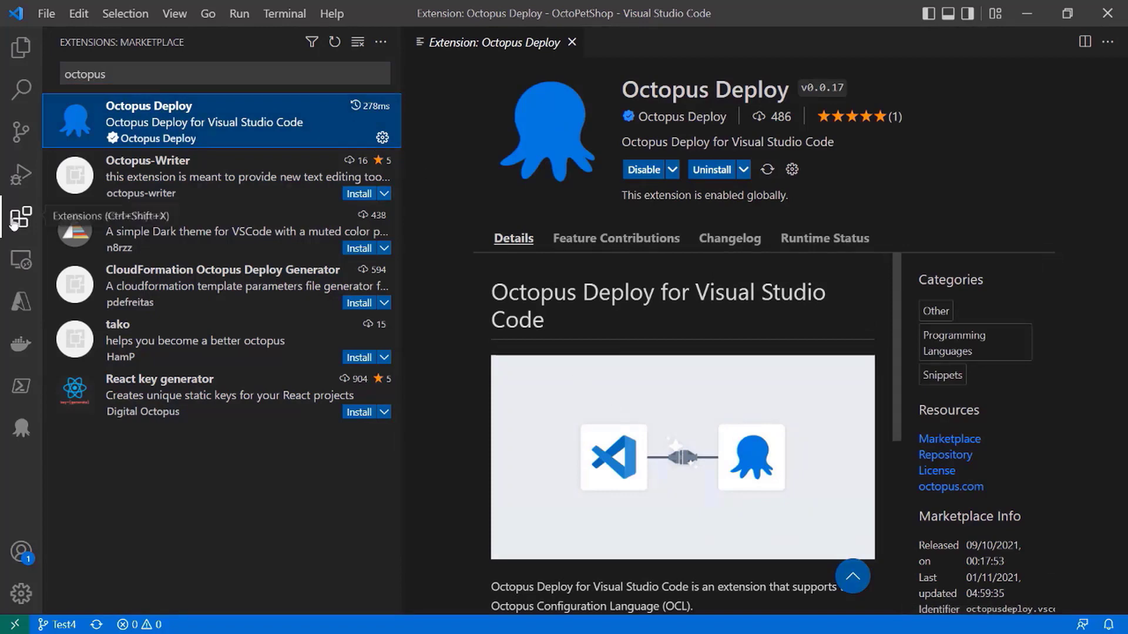
key(ctrl+b)
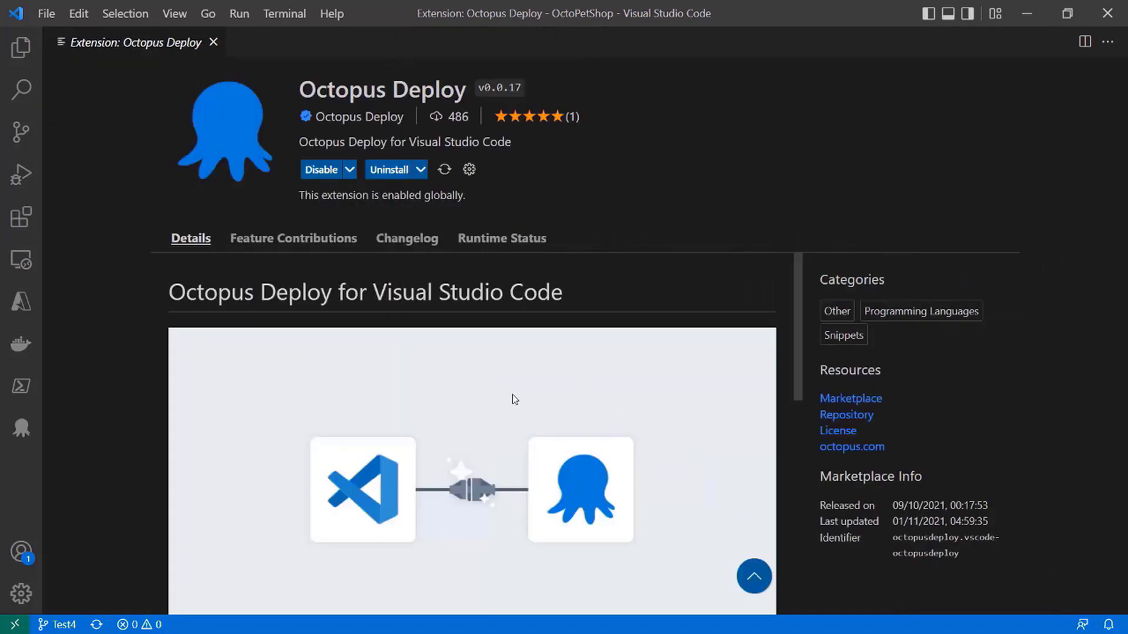
scroll(514, 399, down, 1)
scroll(514, 400, down, 3)
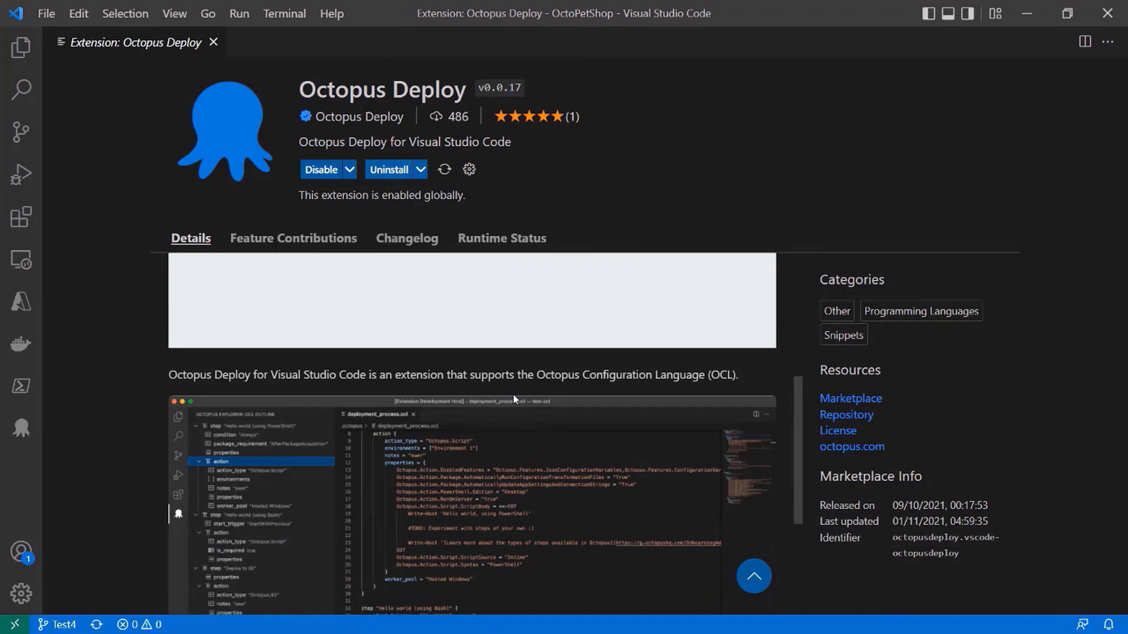
scroll(514, 399, down, 3)
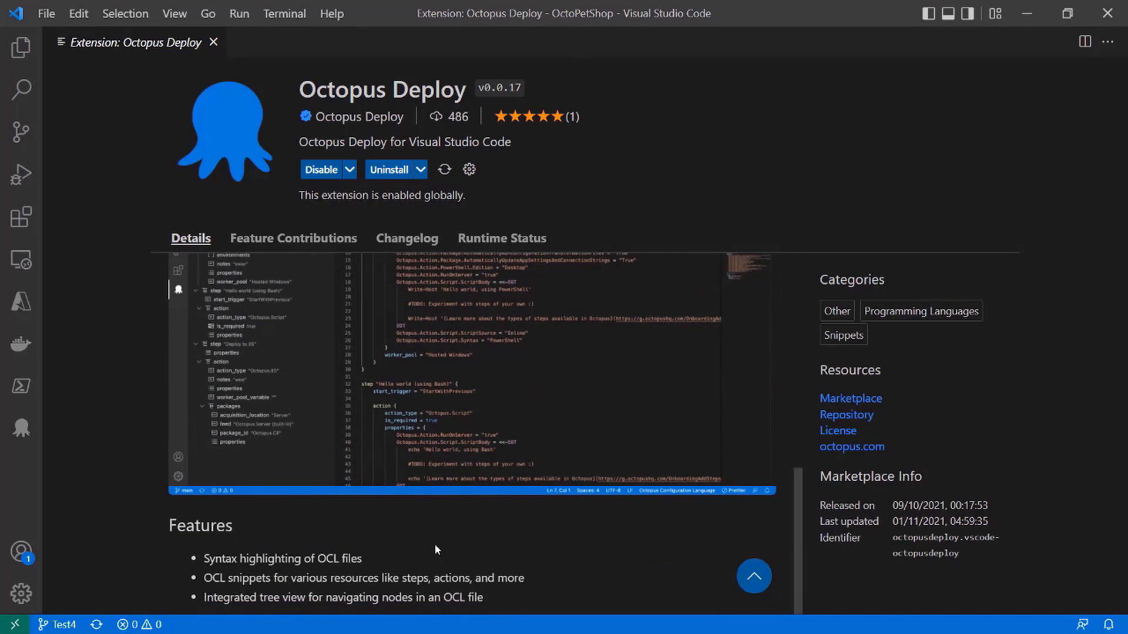
scroll(427, 589, up, 7)
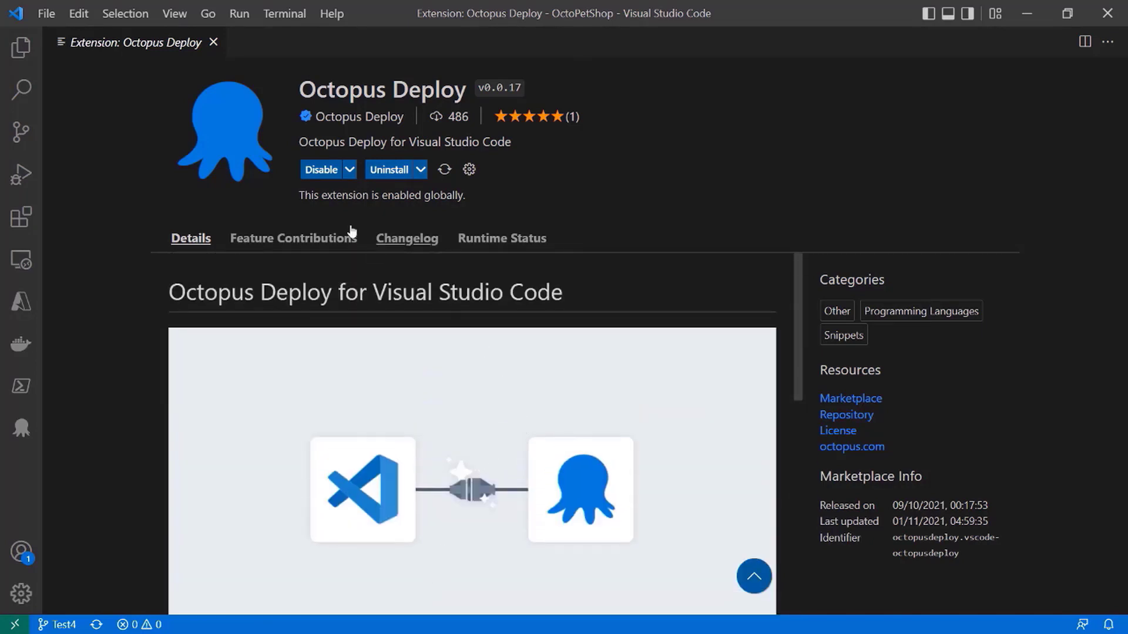
- Open deployment_process.ocl from the OctoPetShop .octopus folder and go to the start of the file with the sidebar hidden
click(21, 49)
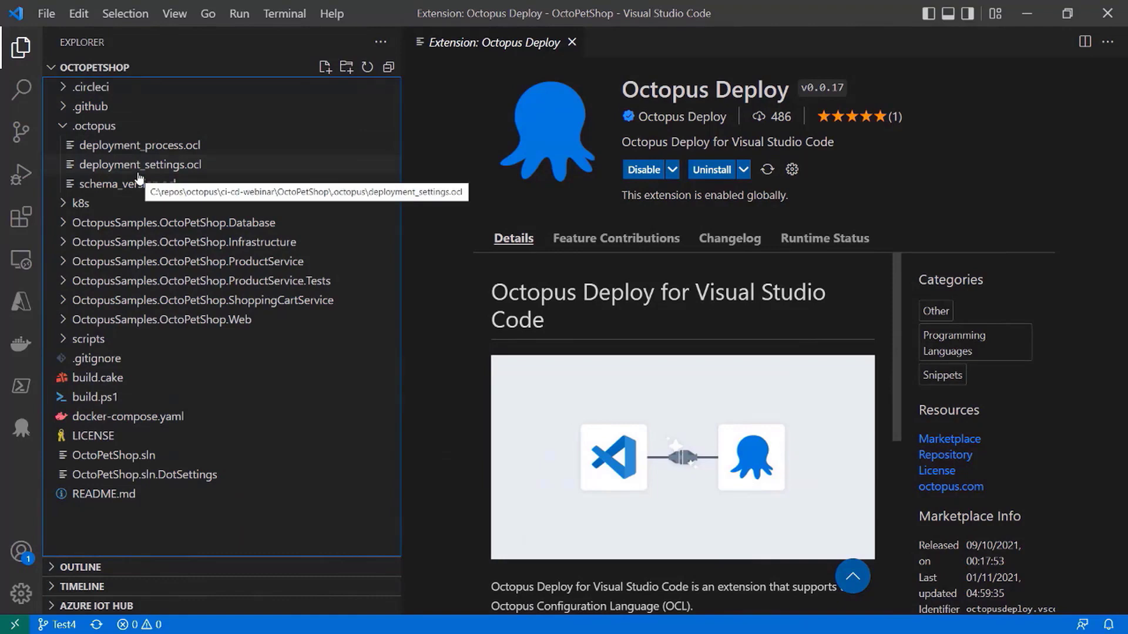
click(167, 147)
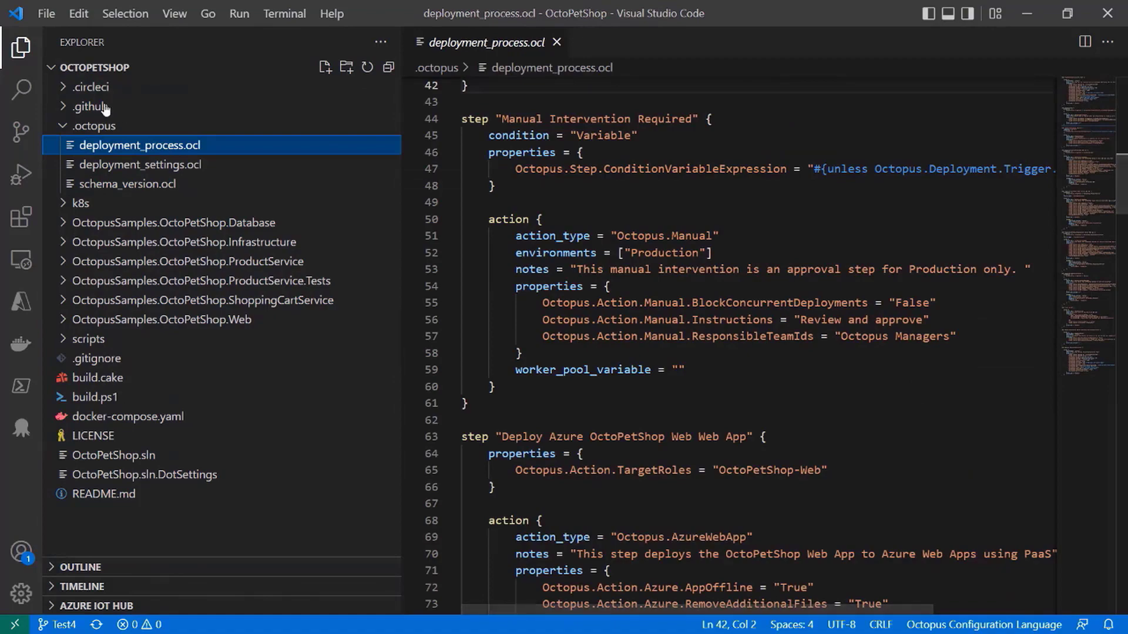
key(ctrl+b)
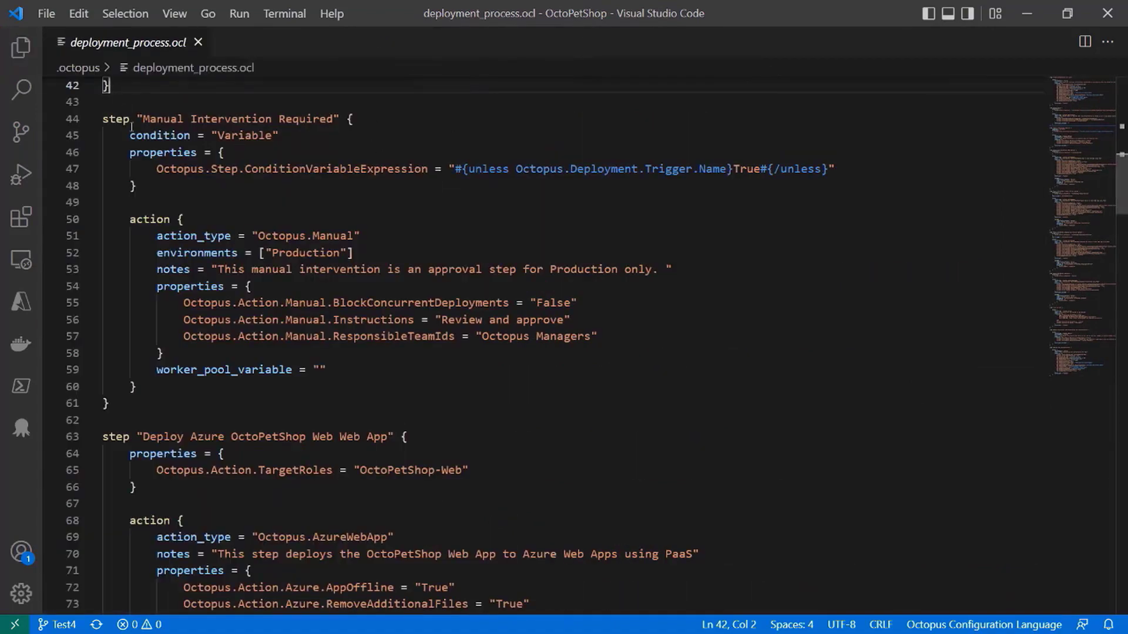
scroll(141, 152, up, 9)
scroll(141, 152, up, 5)
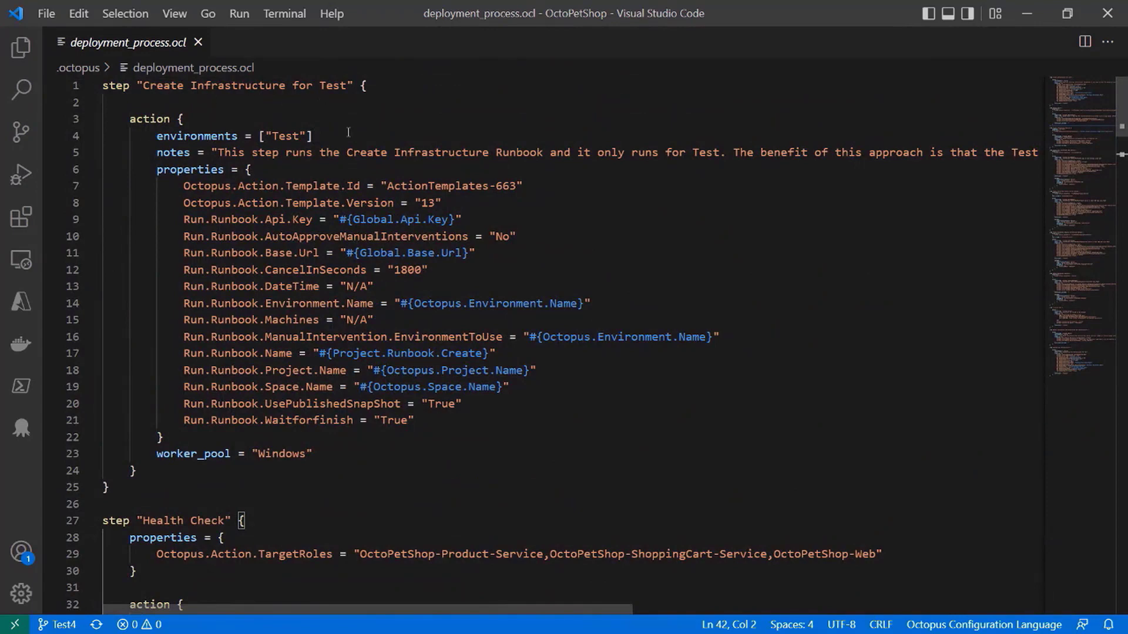
- Examine the step, action and Global.Api.Key variable syntax in the "Create Infrastructure for Test" block and the steps following it
double_click(124, 86)
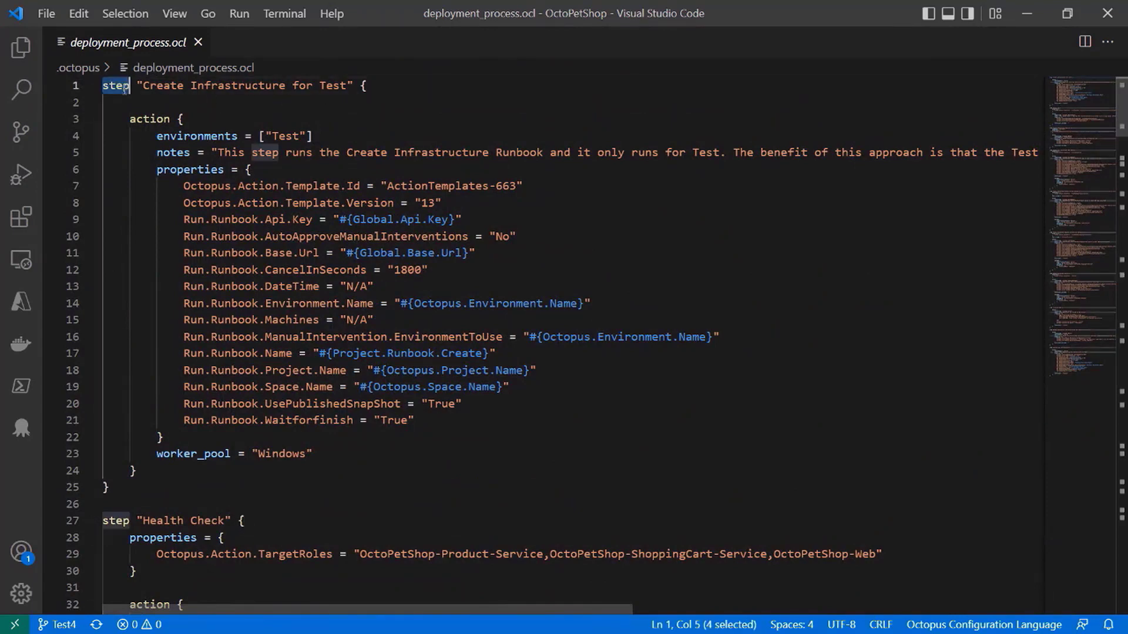
double_click(154, 117)
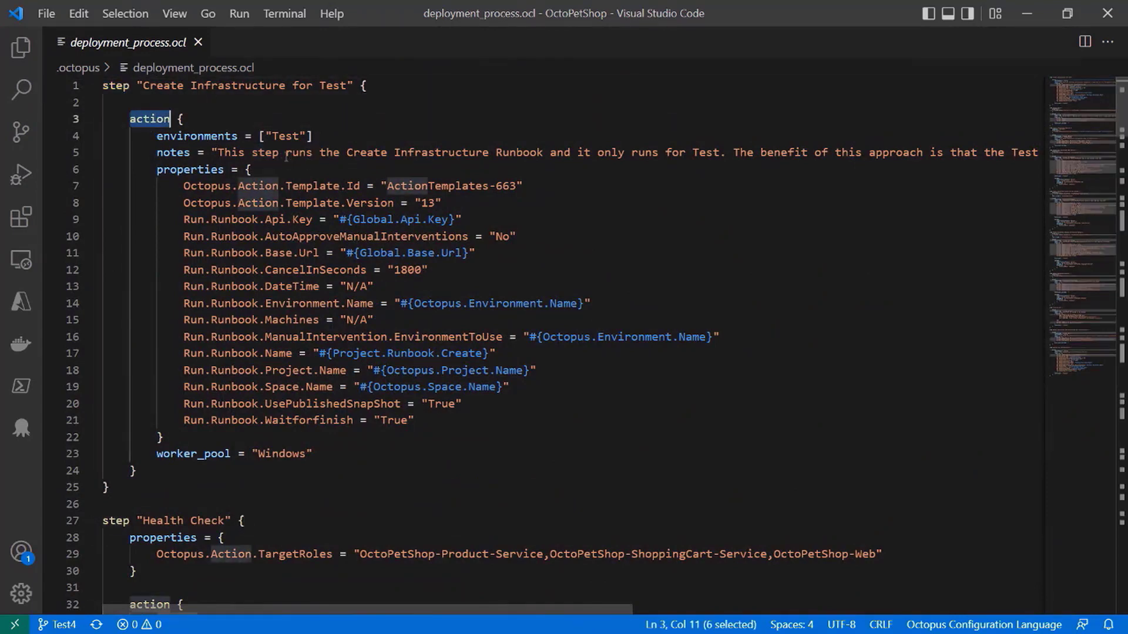
drag(339, 219, 457, 219)
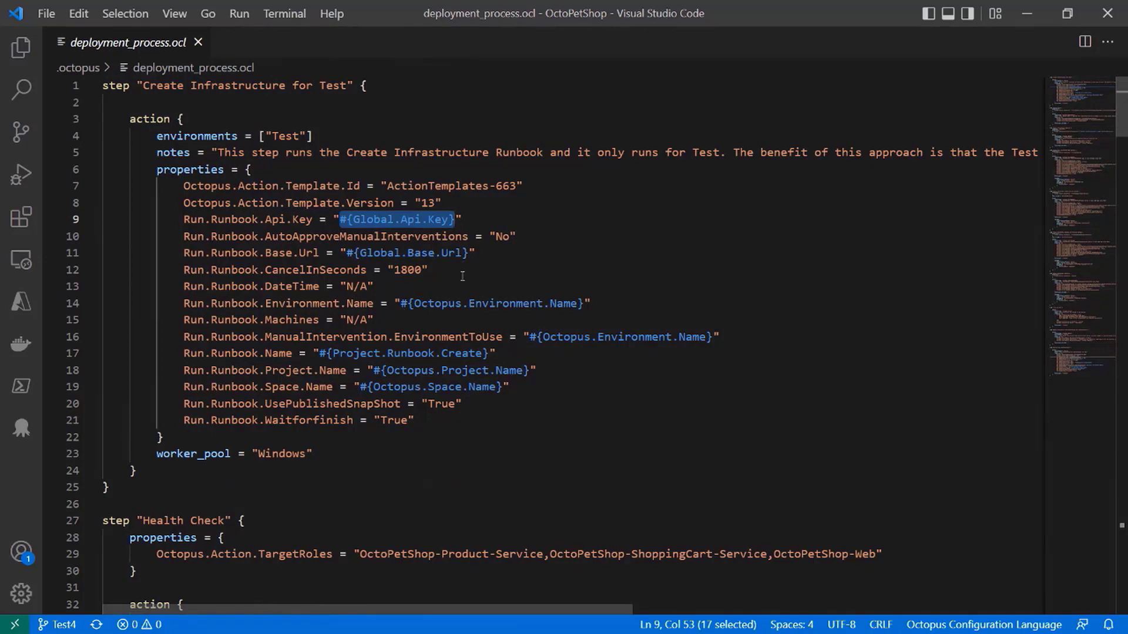
scroll(464, 259, down, 4)
scroll(462, 276, down, 2)
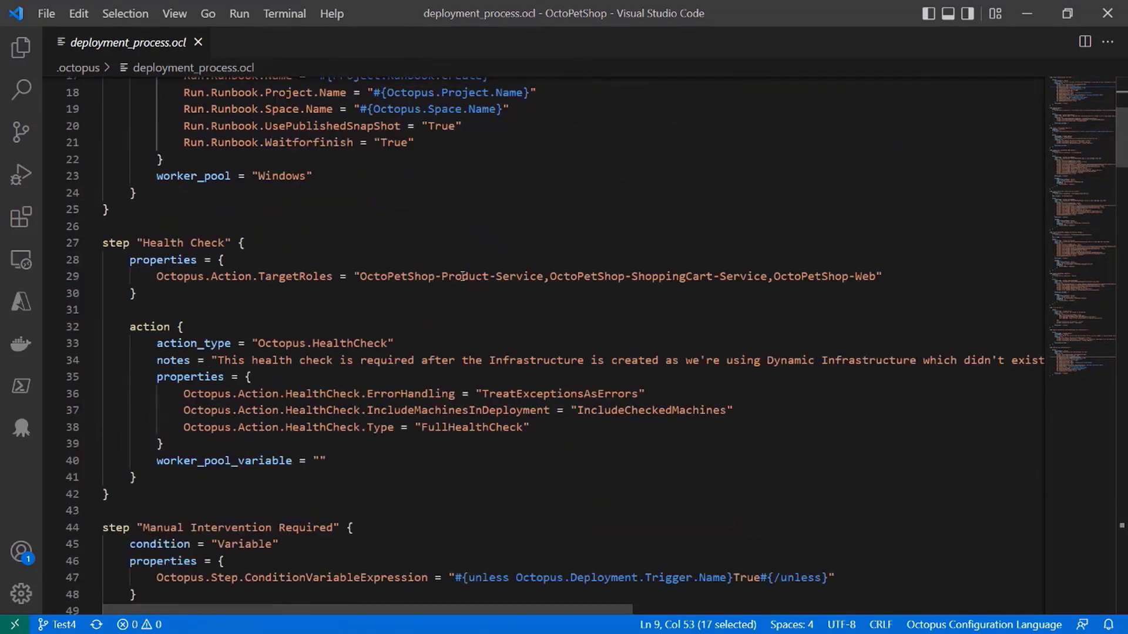
scroll(353, 276, down, 2)
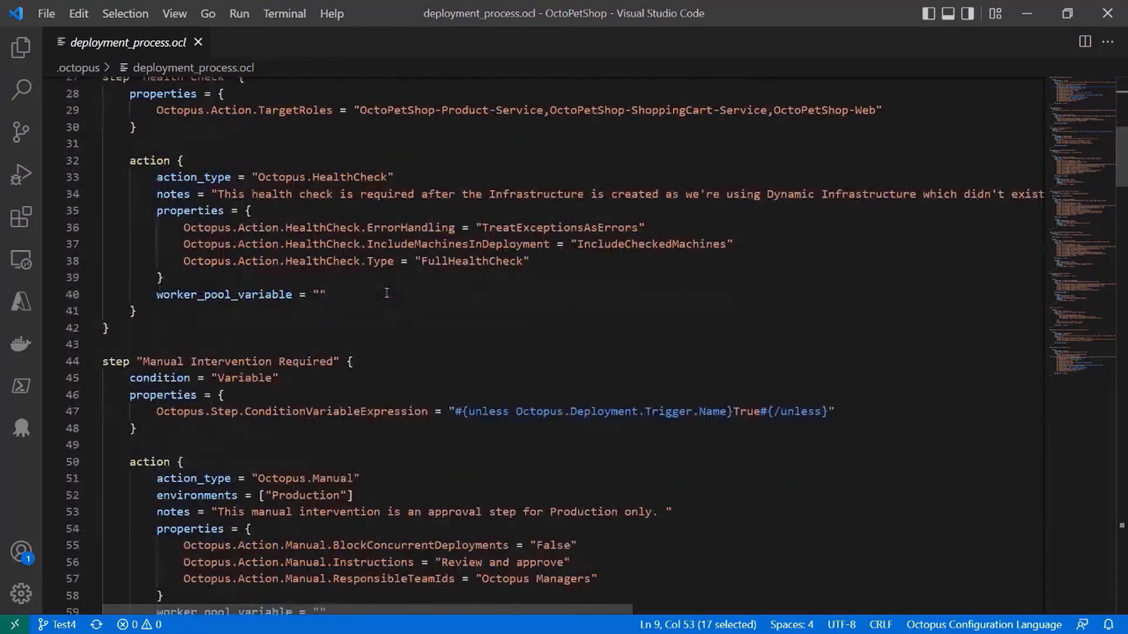
- Examine the OCL outline in Octopus Explorer and go to the action of the "Deploy OctoPetShop Shopping Cart Service Web App" step
click(234, 333)
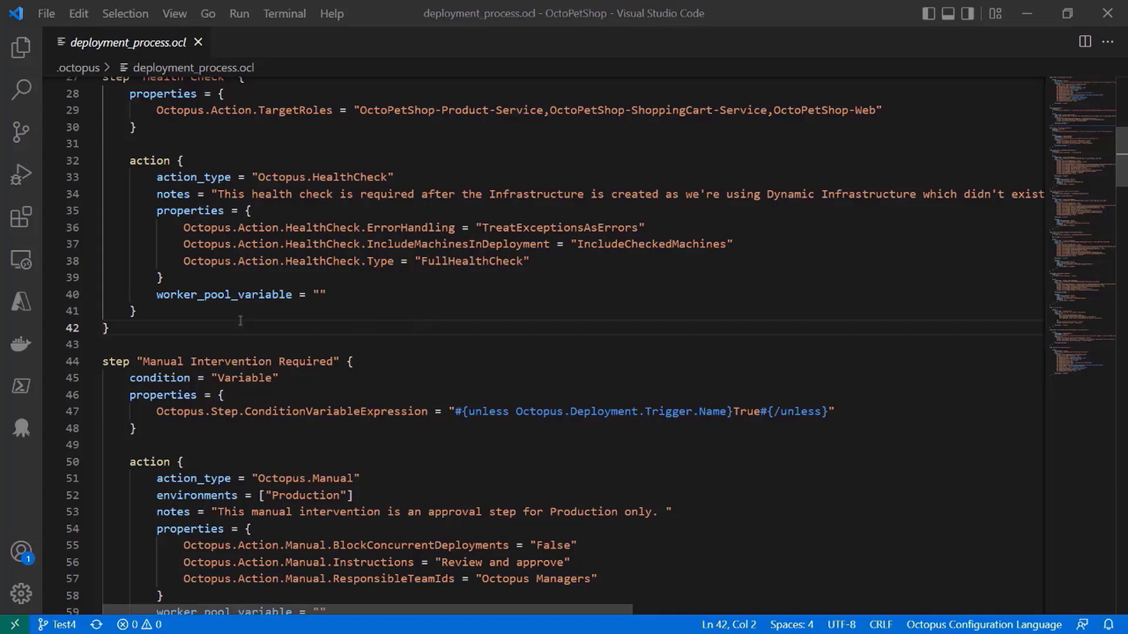
click(21, 429)
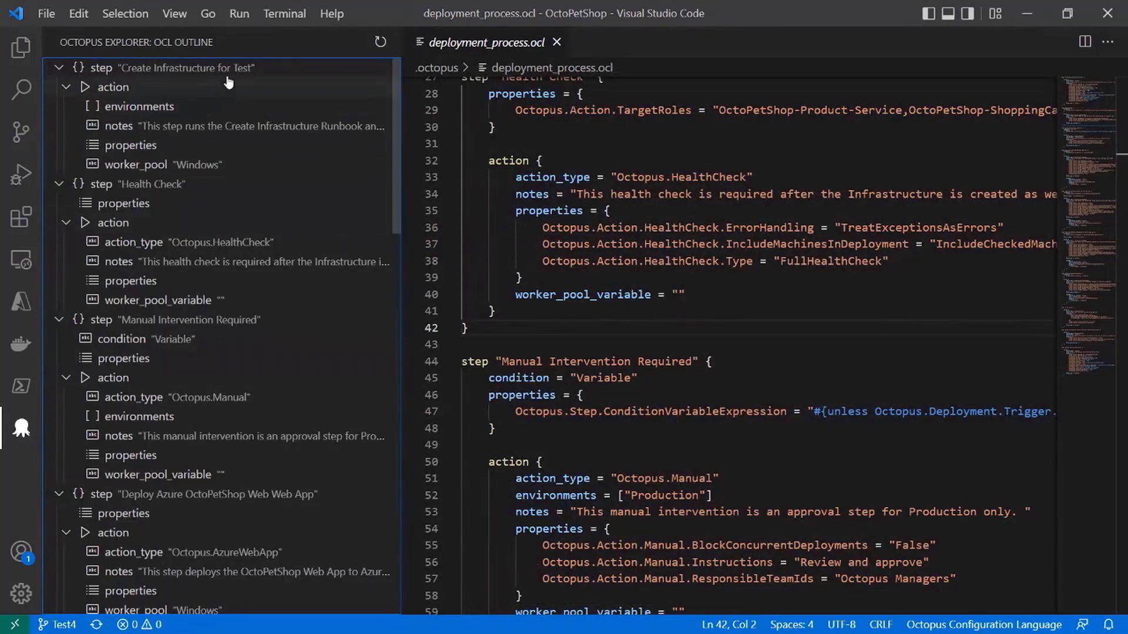
scroll(229, 304, down, 2)
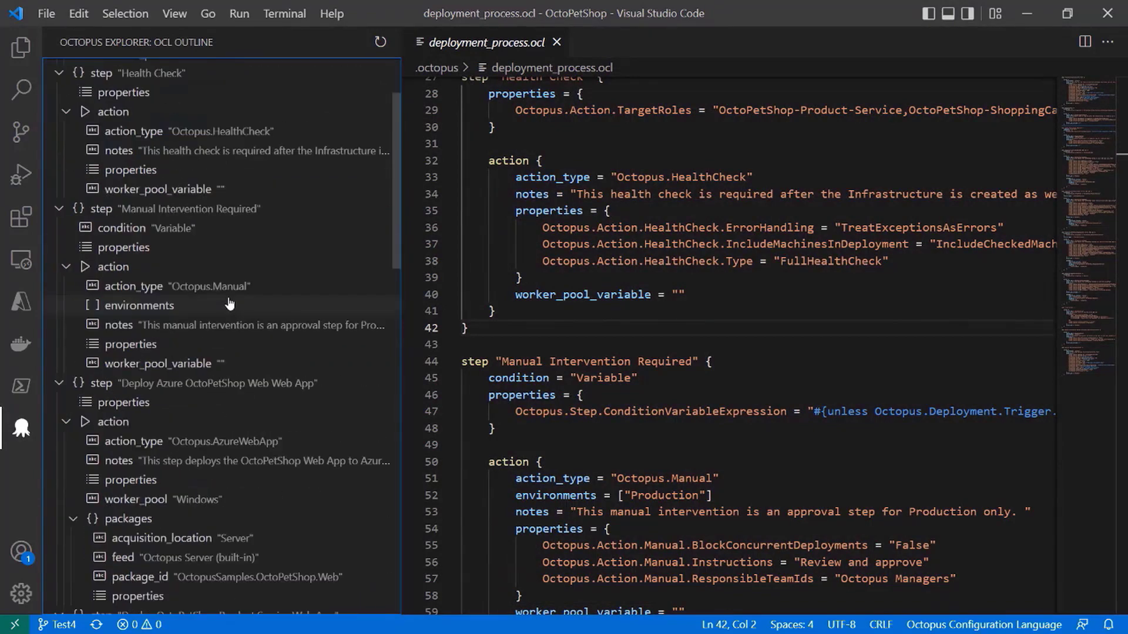
scroll(229, 304, down, 10)
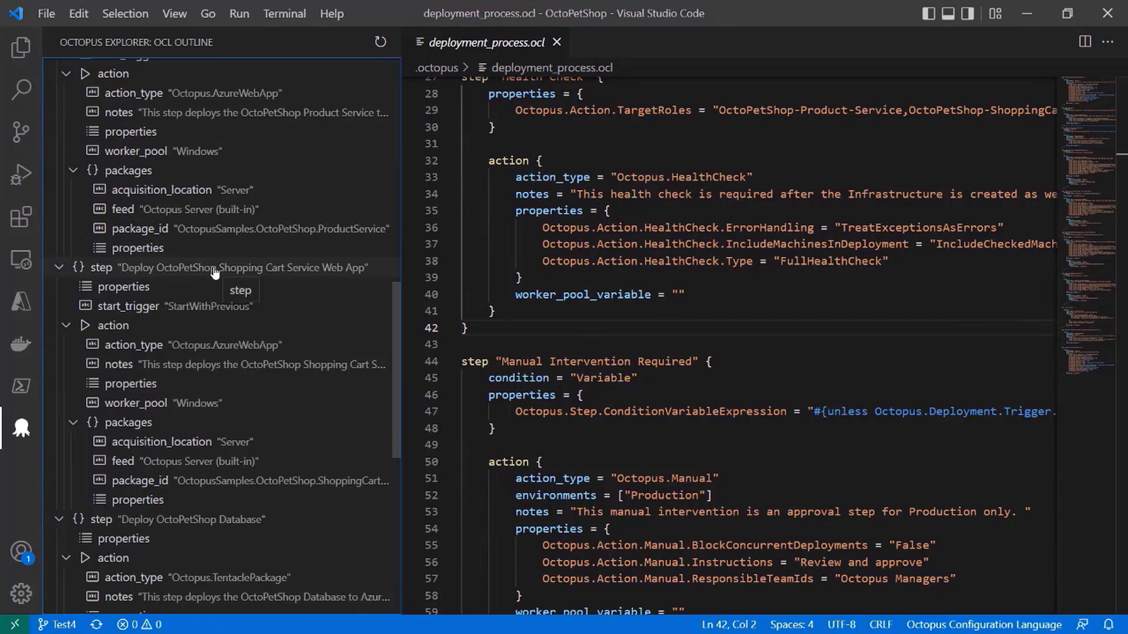
scroll(214, 245, down, 3)
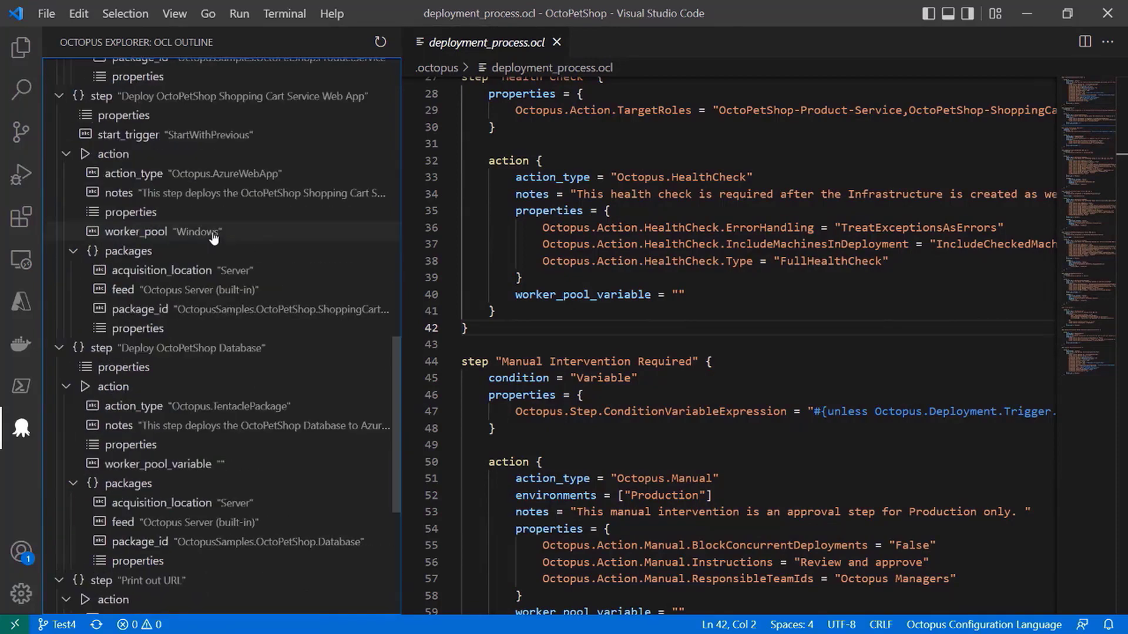
click(112, 155)
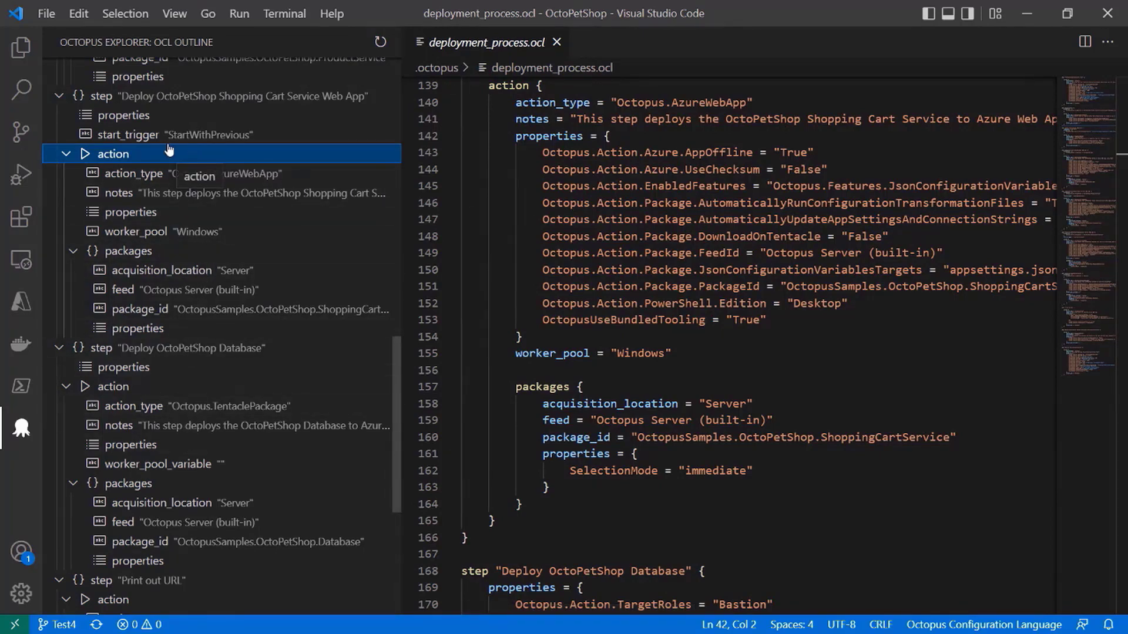
click(21, 429)
- Insert the Step snippet as a new block between the "Health Check" and "Manual Intervention Required" steps
scroll(395, 360, up, 20)
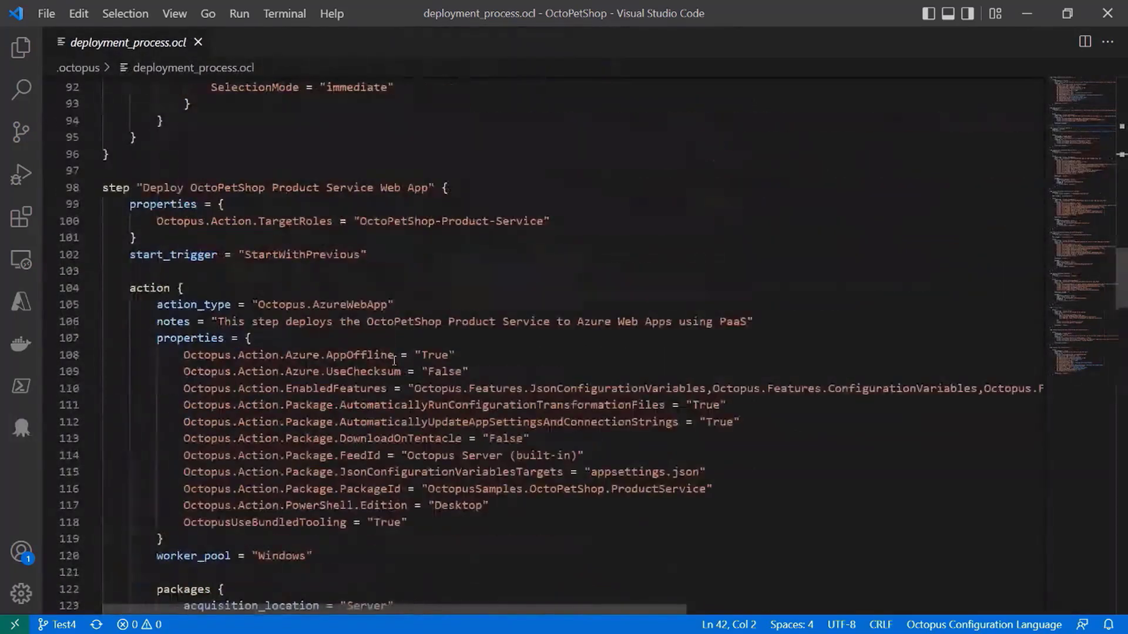
scroll(394, 361, up, 2)
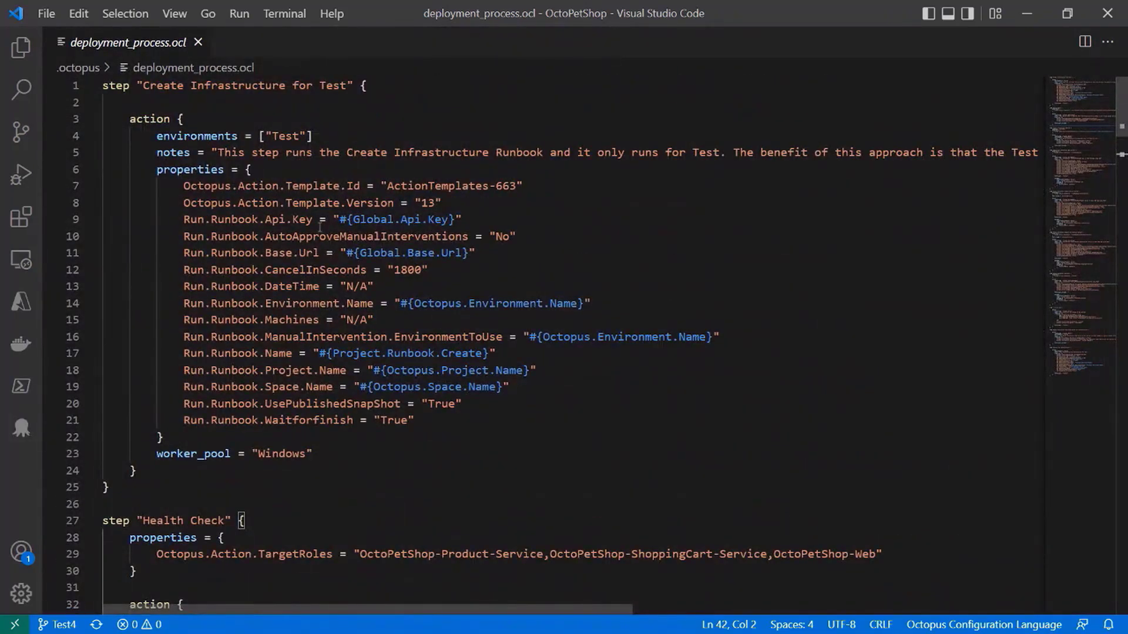
scroll(320, 226, down, 7)
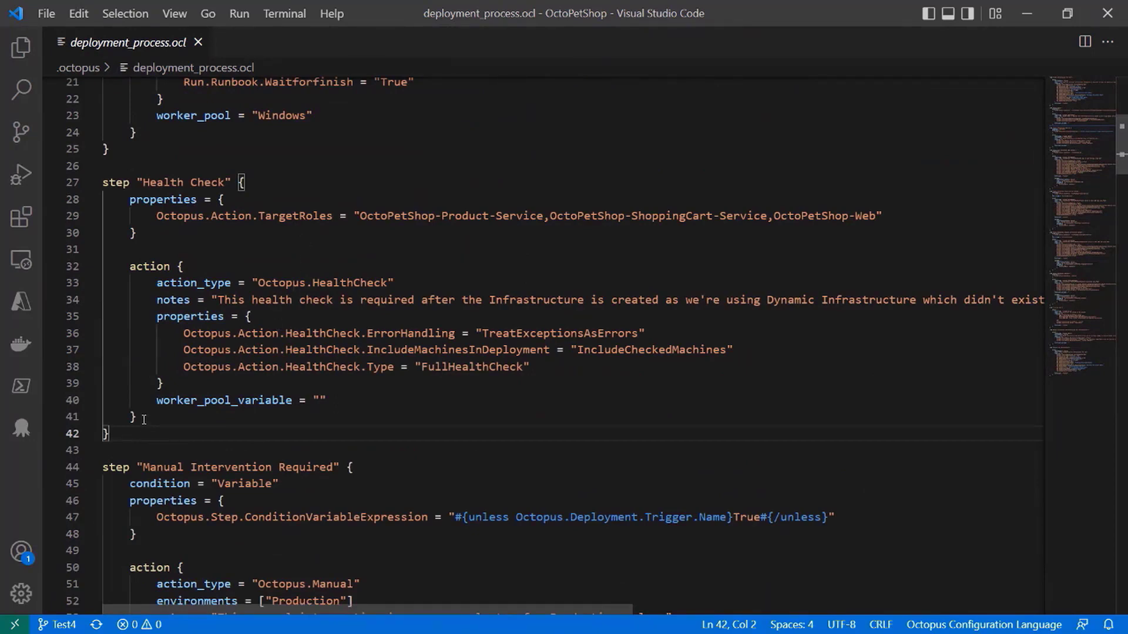
key(Return)
key(Return)
text(step)
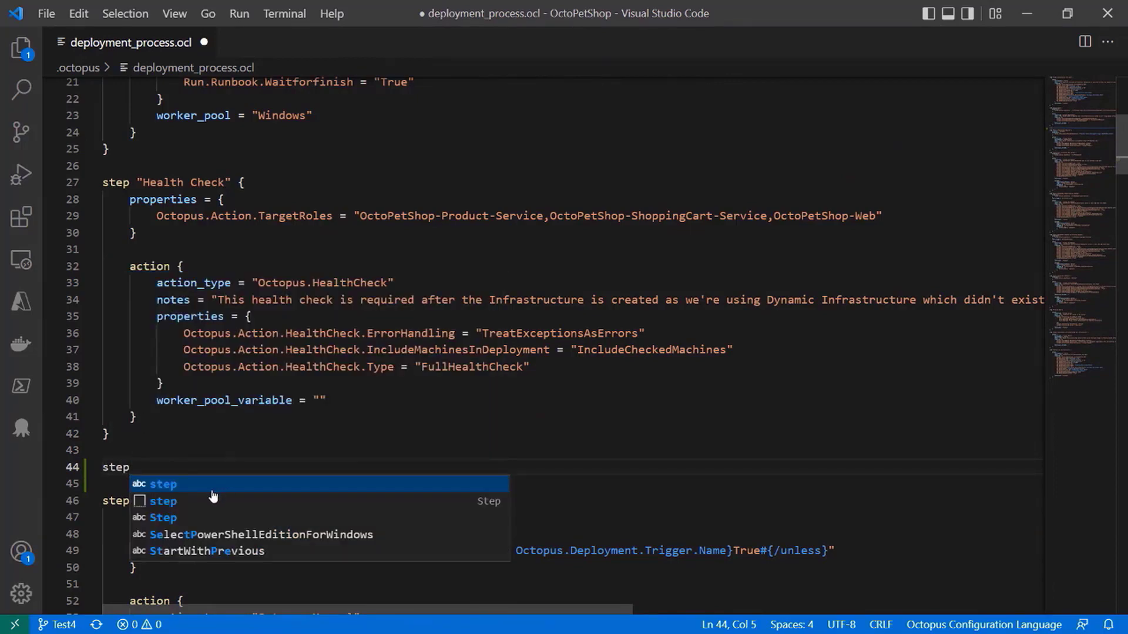
click(165, 501)
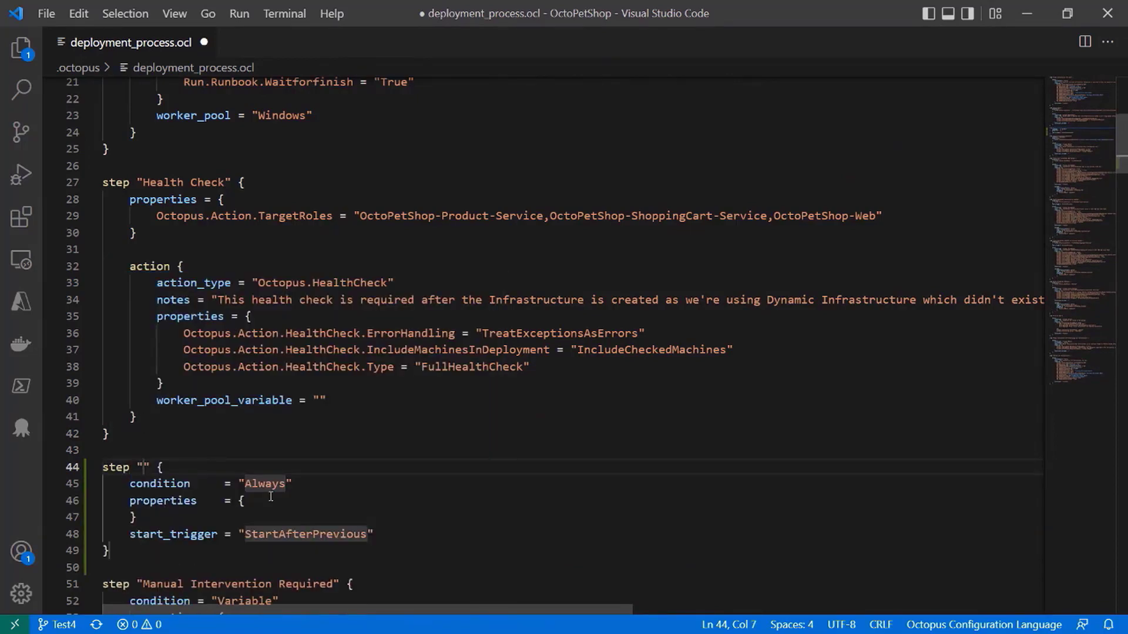
- Insert the Action snippet inside the new step, between its properties block and start_trigger, with blank lines around it
click(403, 535)
click(277, 522)
key(Return)
key(Return)
key(Return)
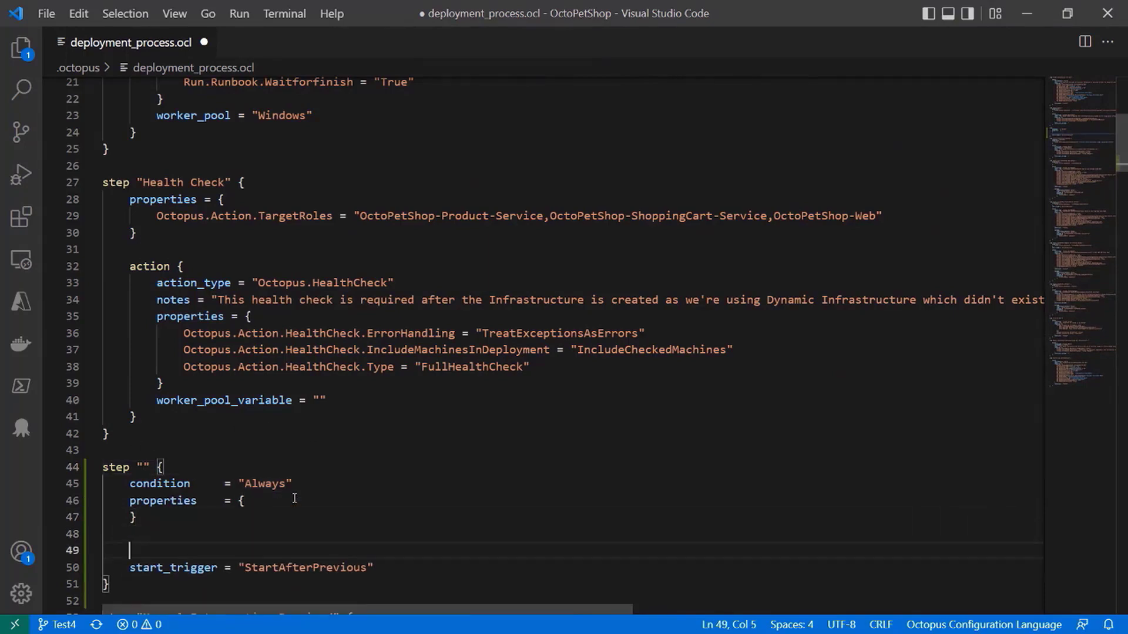
key(Up)
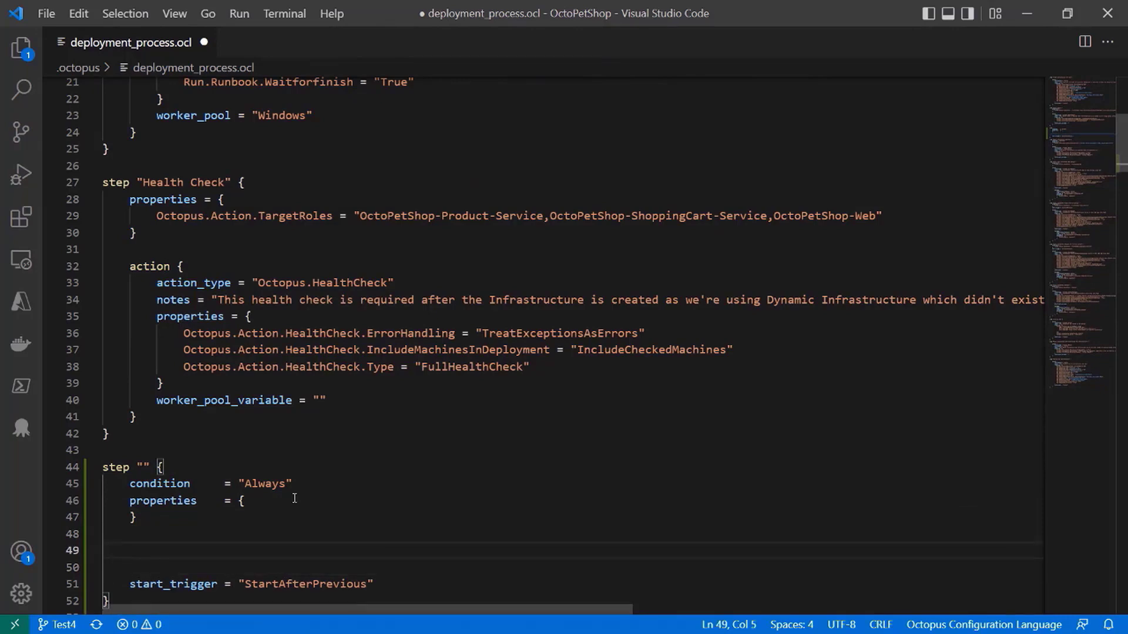
text(action)
key(Down)
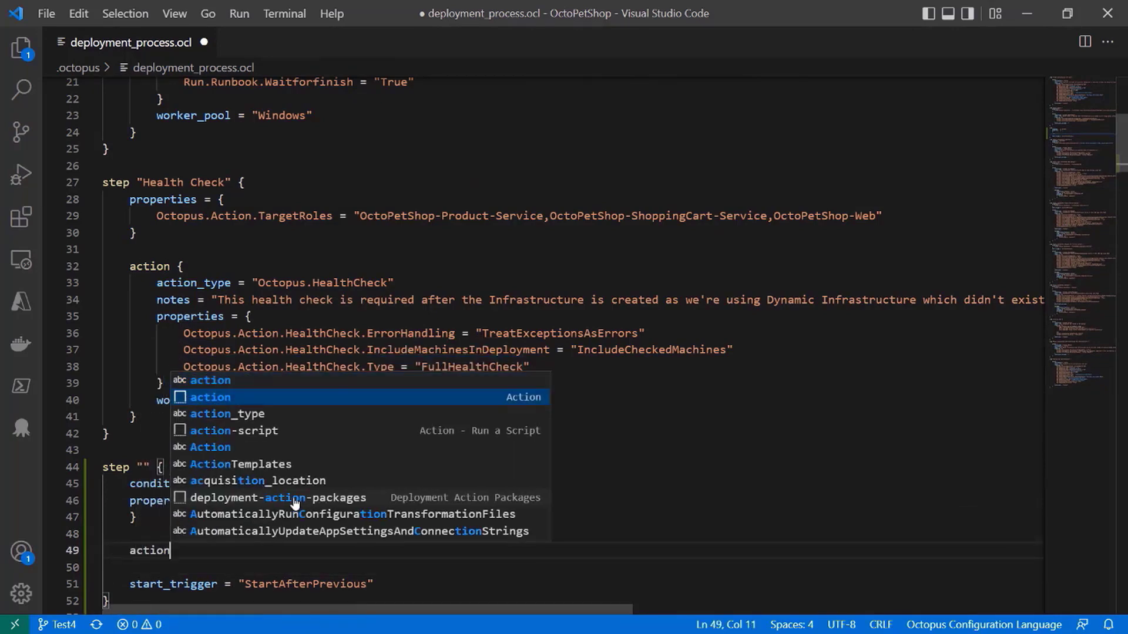
key(Return)
- Replace the whole action block with the copied Octopus.Script action that runs inline PowerShell Write-Highlight "The OctoPetShop Infrastructure has been deployed" on the Windows worker pool
scroll(294, 498, down, 3)
scroll(294, 498, down, 3)
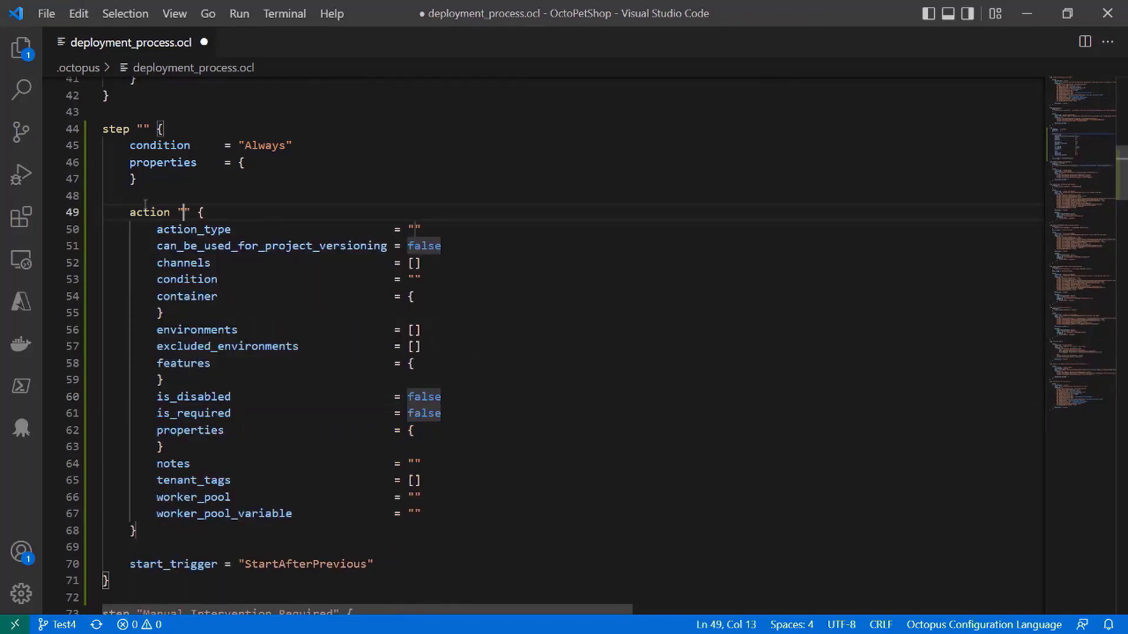
drag(129, 212, 137, 530)
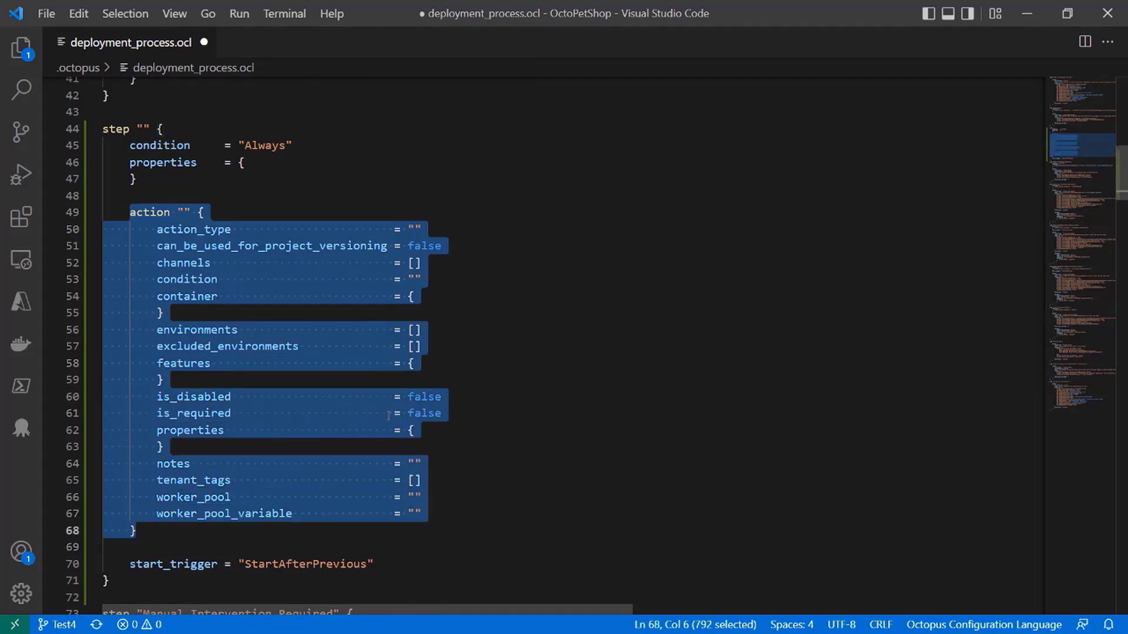
text(action "" {         action_type = "Octopus.Script"         notes = "This step informs us that the Infrastructure has been created"         properties = {             Octopus.Action.Script.ScriptBody = <<-EOT                 Write-Highlight "The OctoPetShop Infrastructure has been deployed"             EOT             Octopus.Action.Script.ScriptSource = "Inline"             Octopus.Action.Script.Syntax = "PowerShell"         }         worker_pool = "Windows"     })
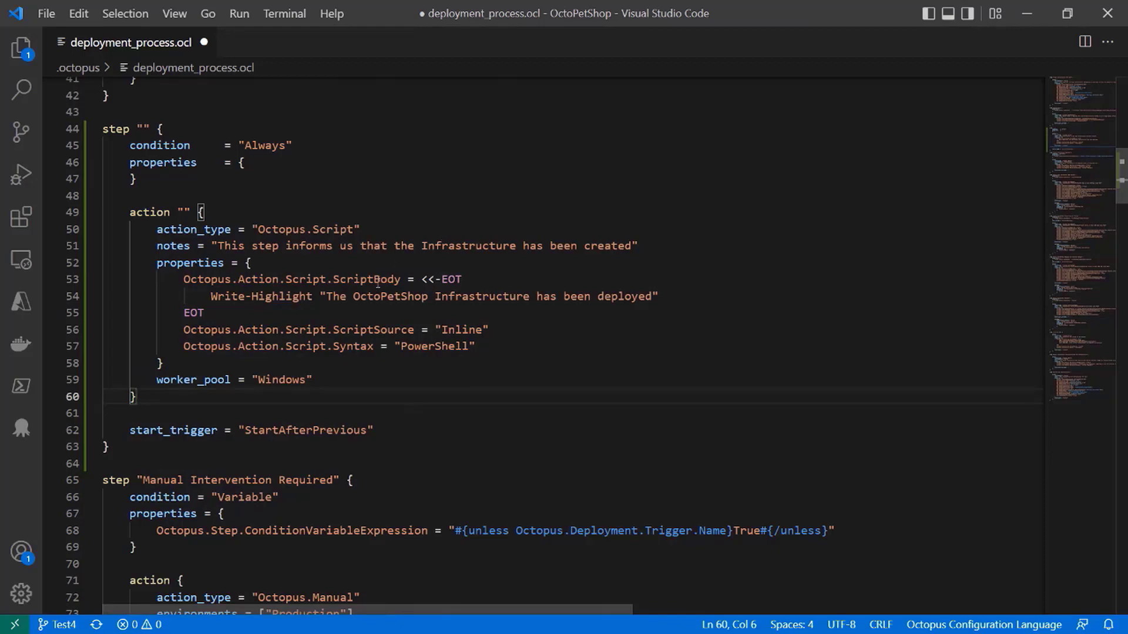
- Review the new action's Script type, its properties block and the ScriptBody property
double_click(335, 228)
double_click(189, 264)
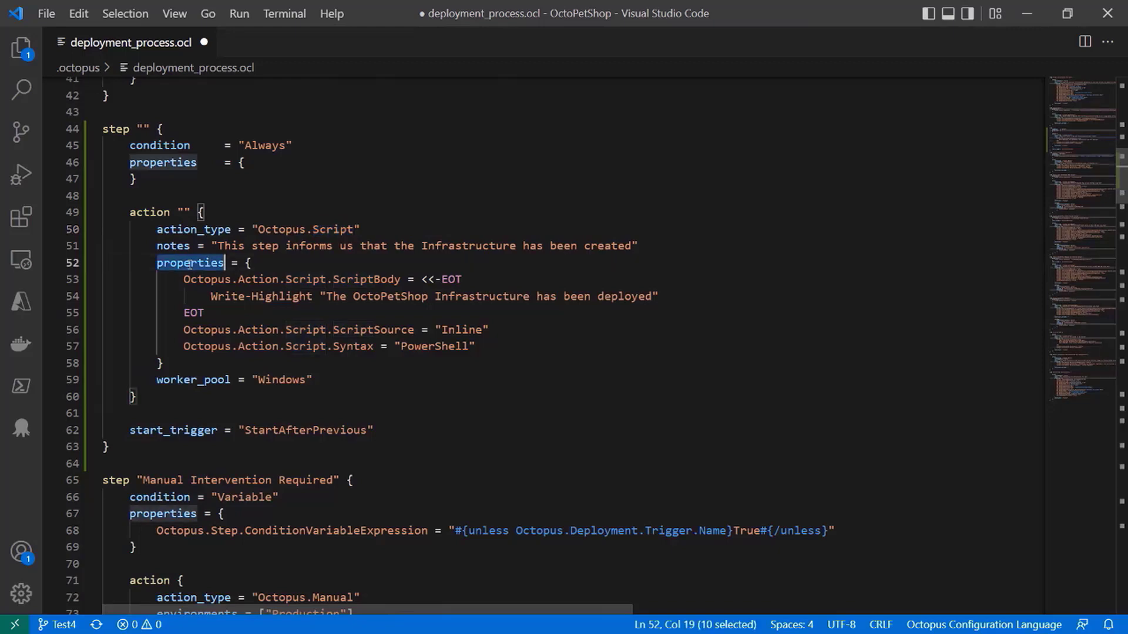
double_click(369, 279)
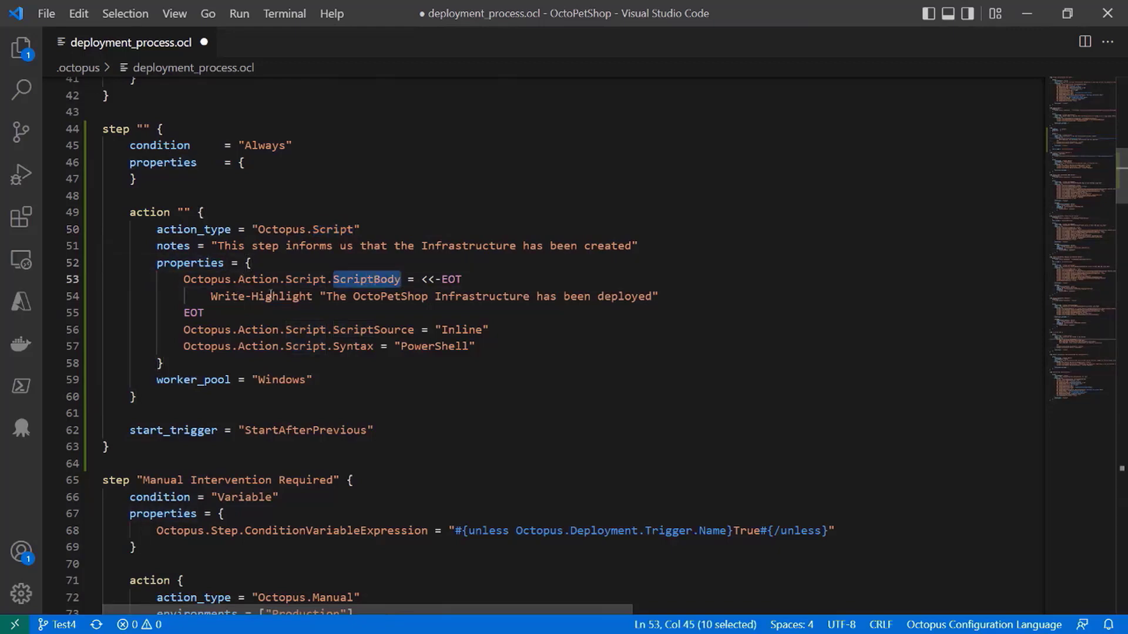